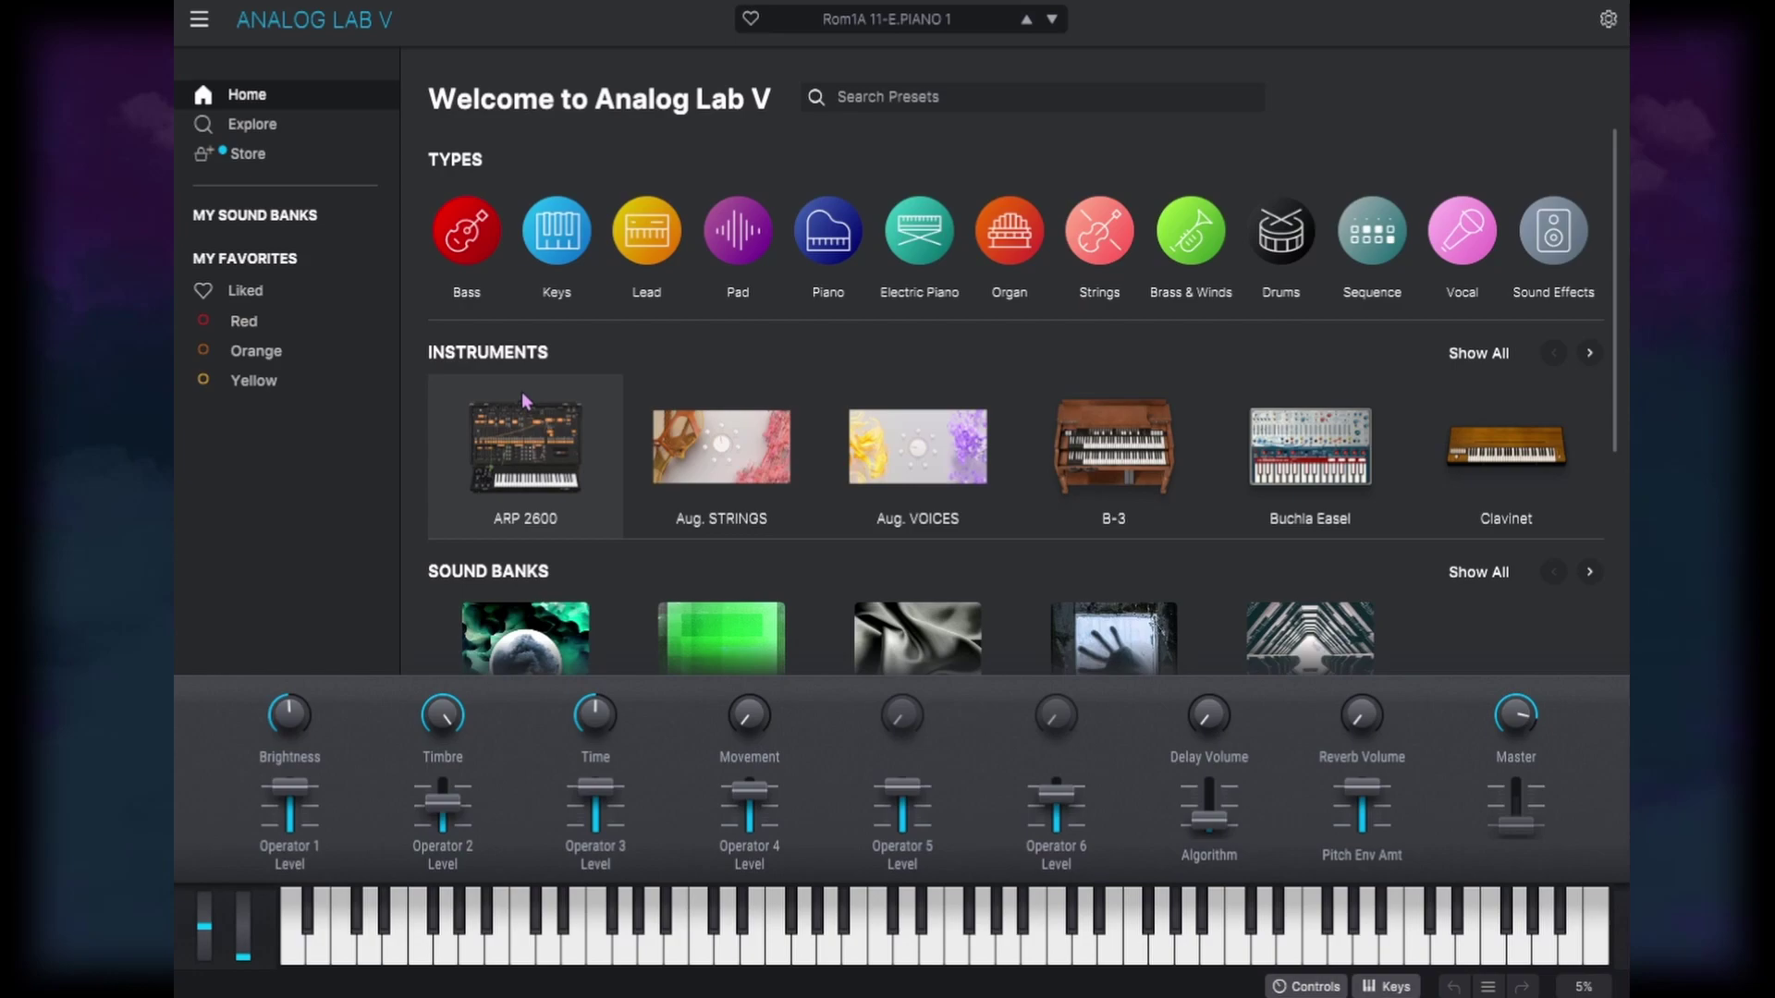
Show all instruments from ARP 2600 to Wurli, then scroll down to the Sound Banks section
click(1478, 353)
scroll(1308, 379, down, 2)
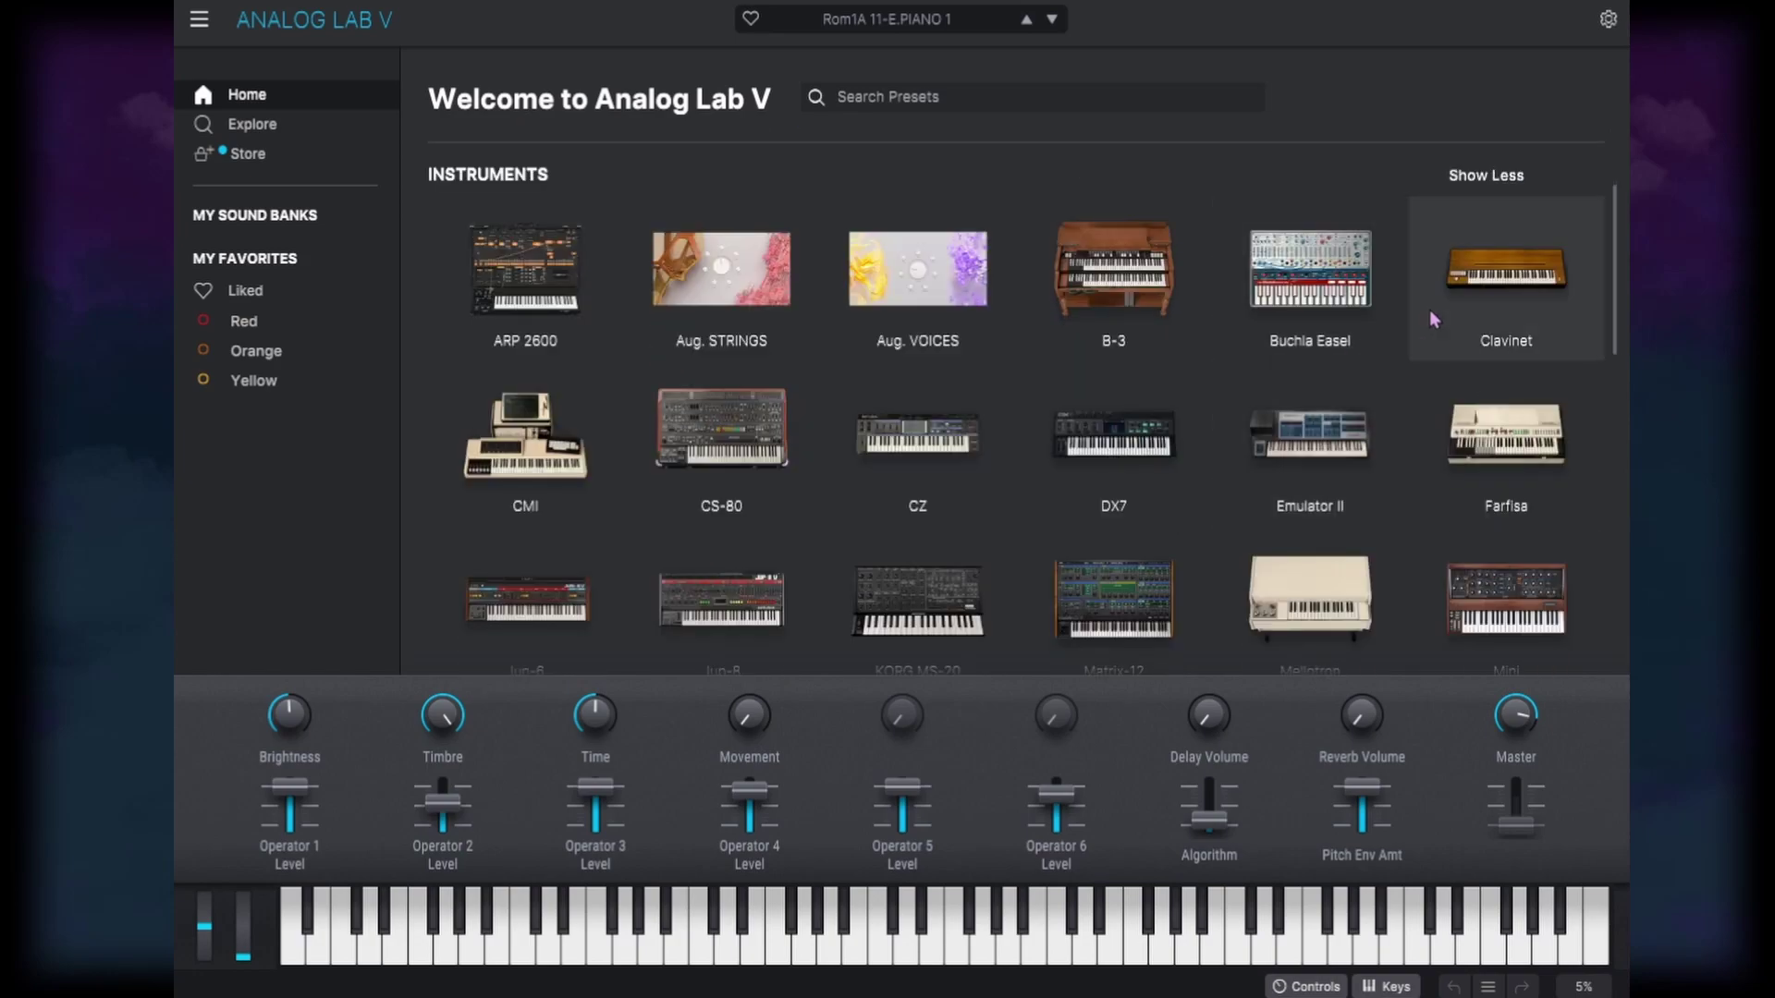
scroll(687, 556, down, 2)
scroll(675, 536, down, 3)
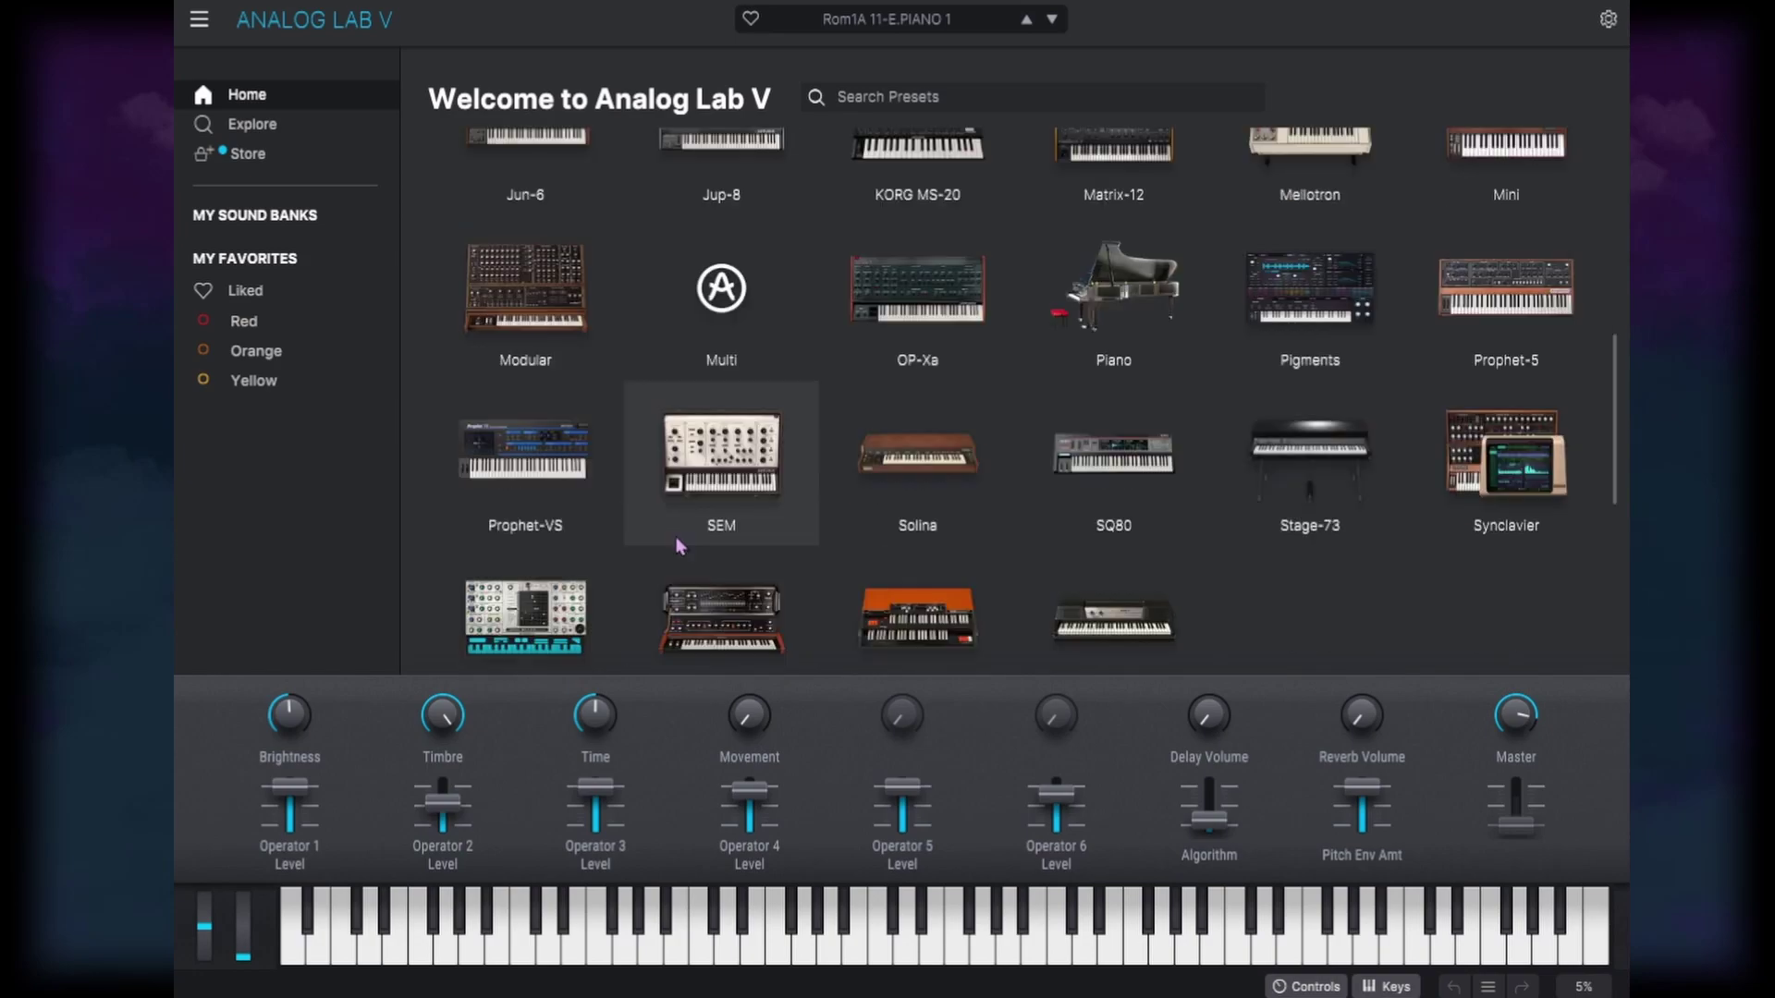
scroll(1063, 312, down, 4)
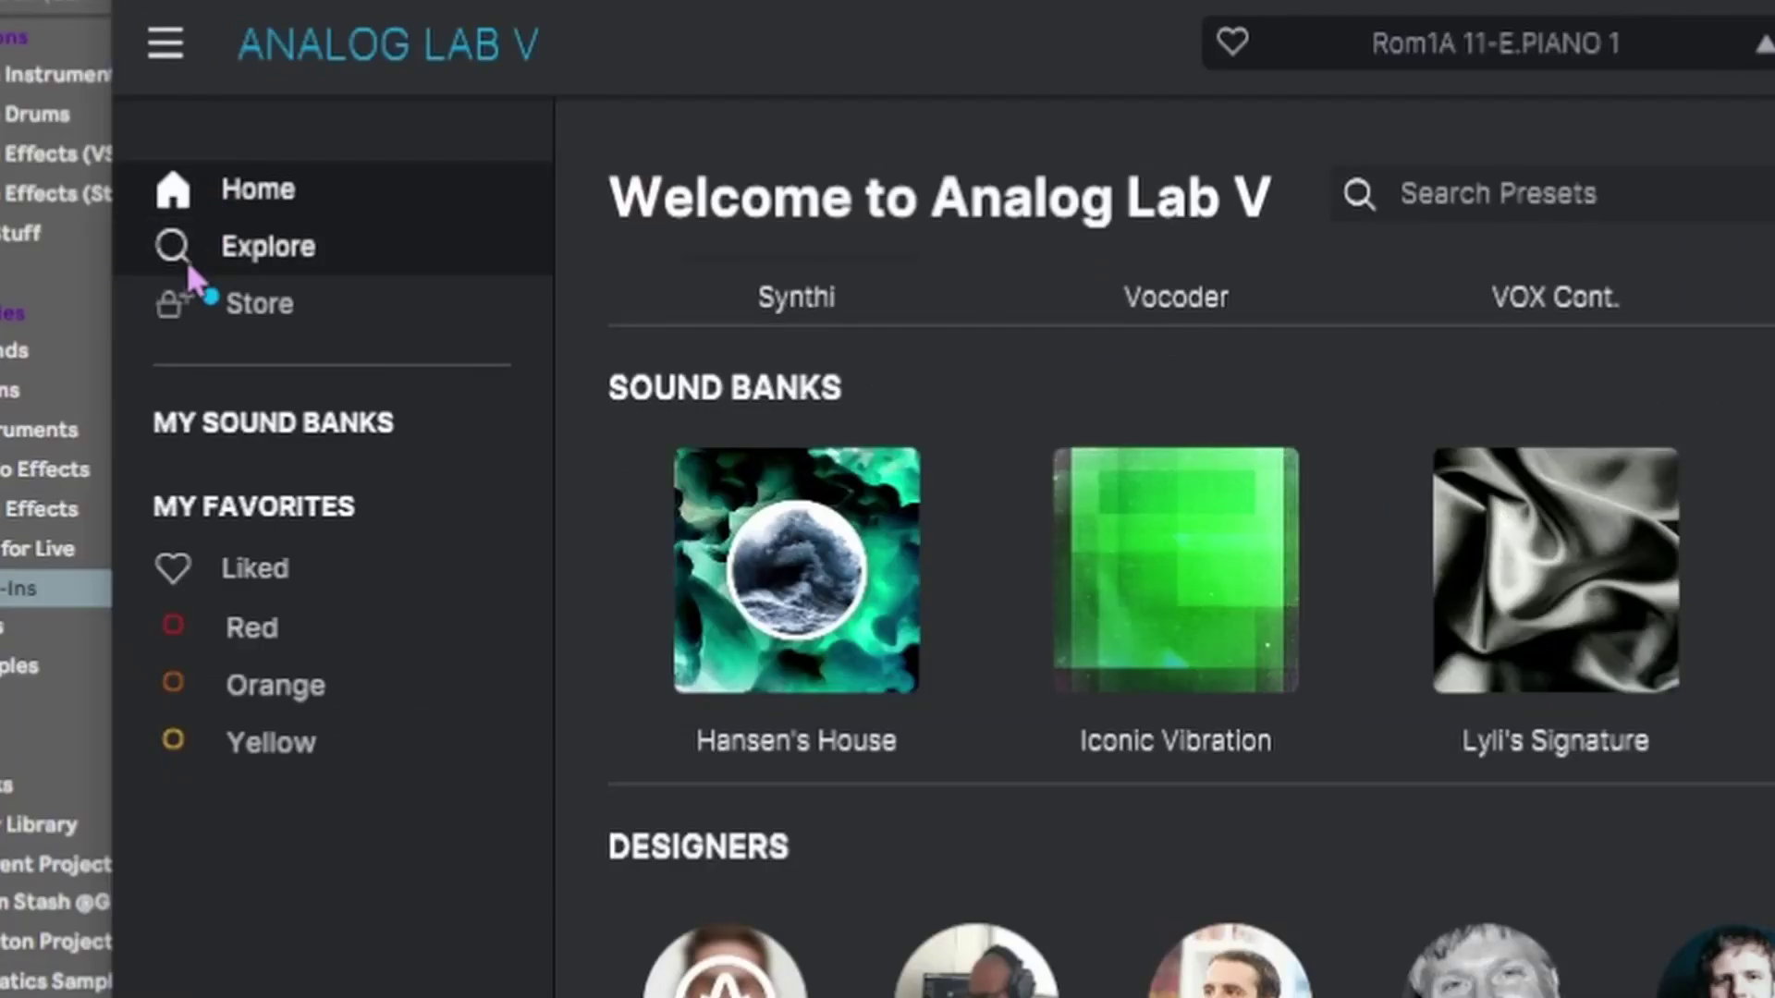
Open Explore to list all 7728 presets and scroll the list back up to the E presets
click(259, 251)
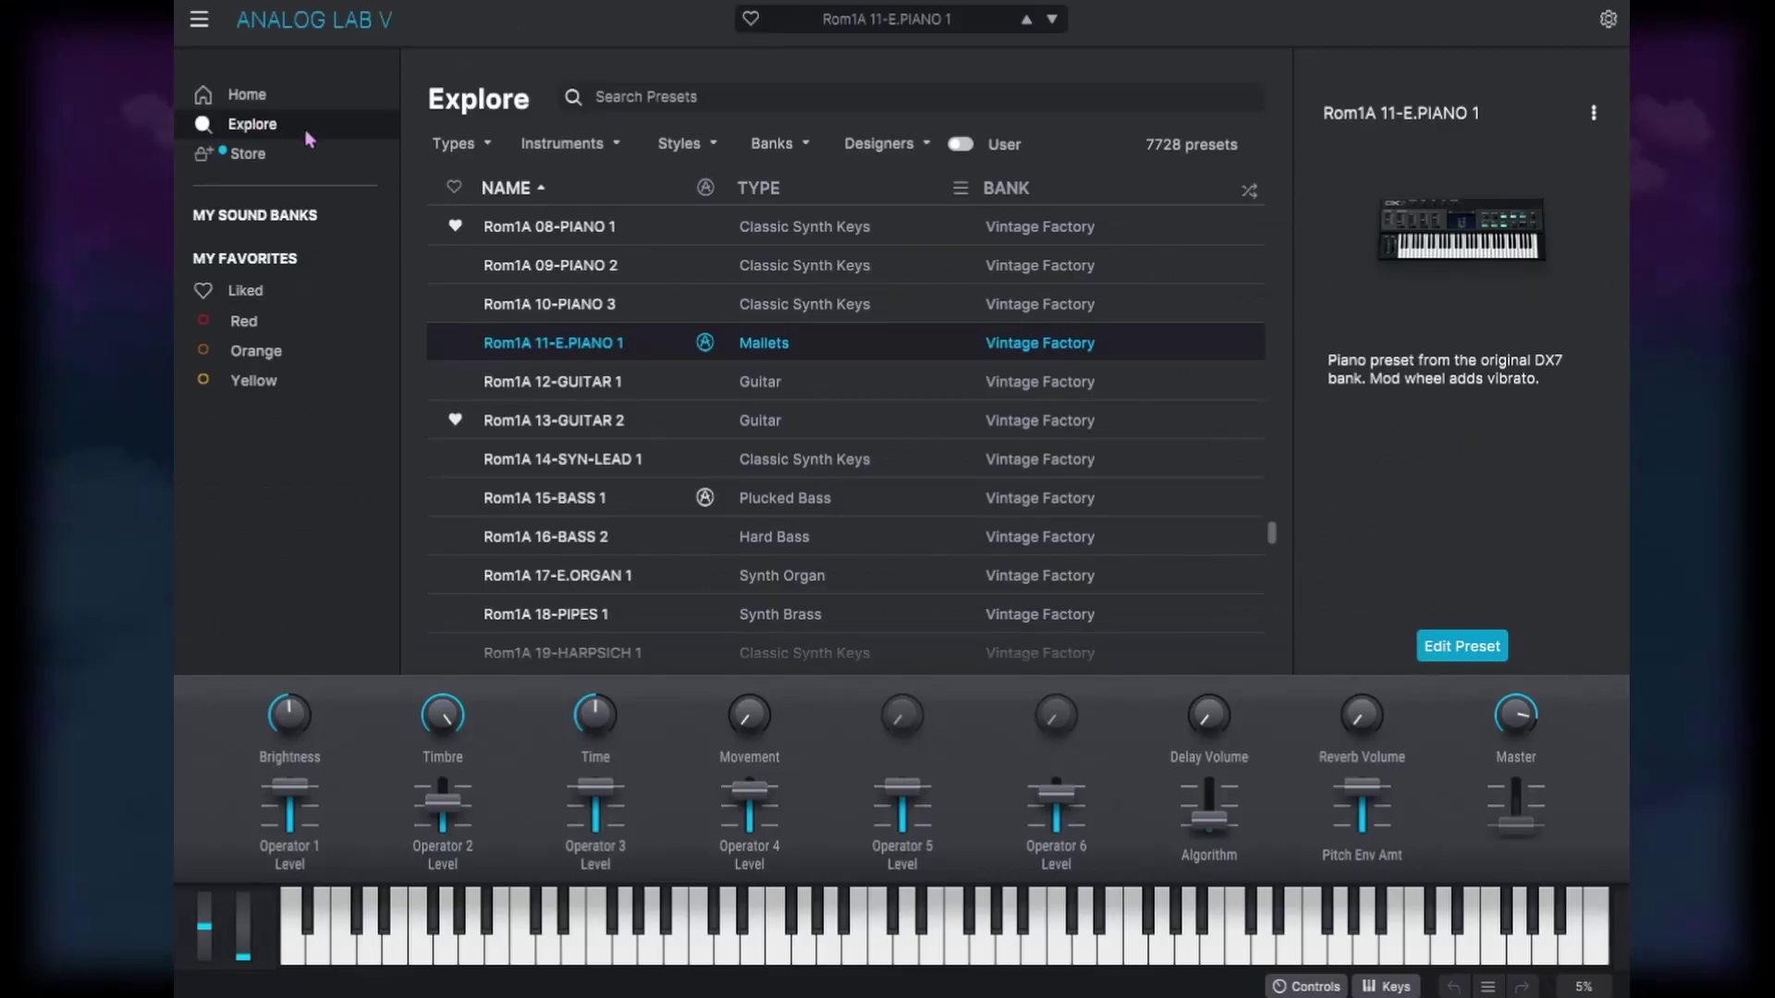
drag(1272, 535, 1272, 452)
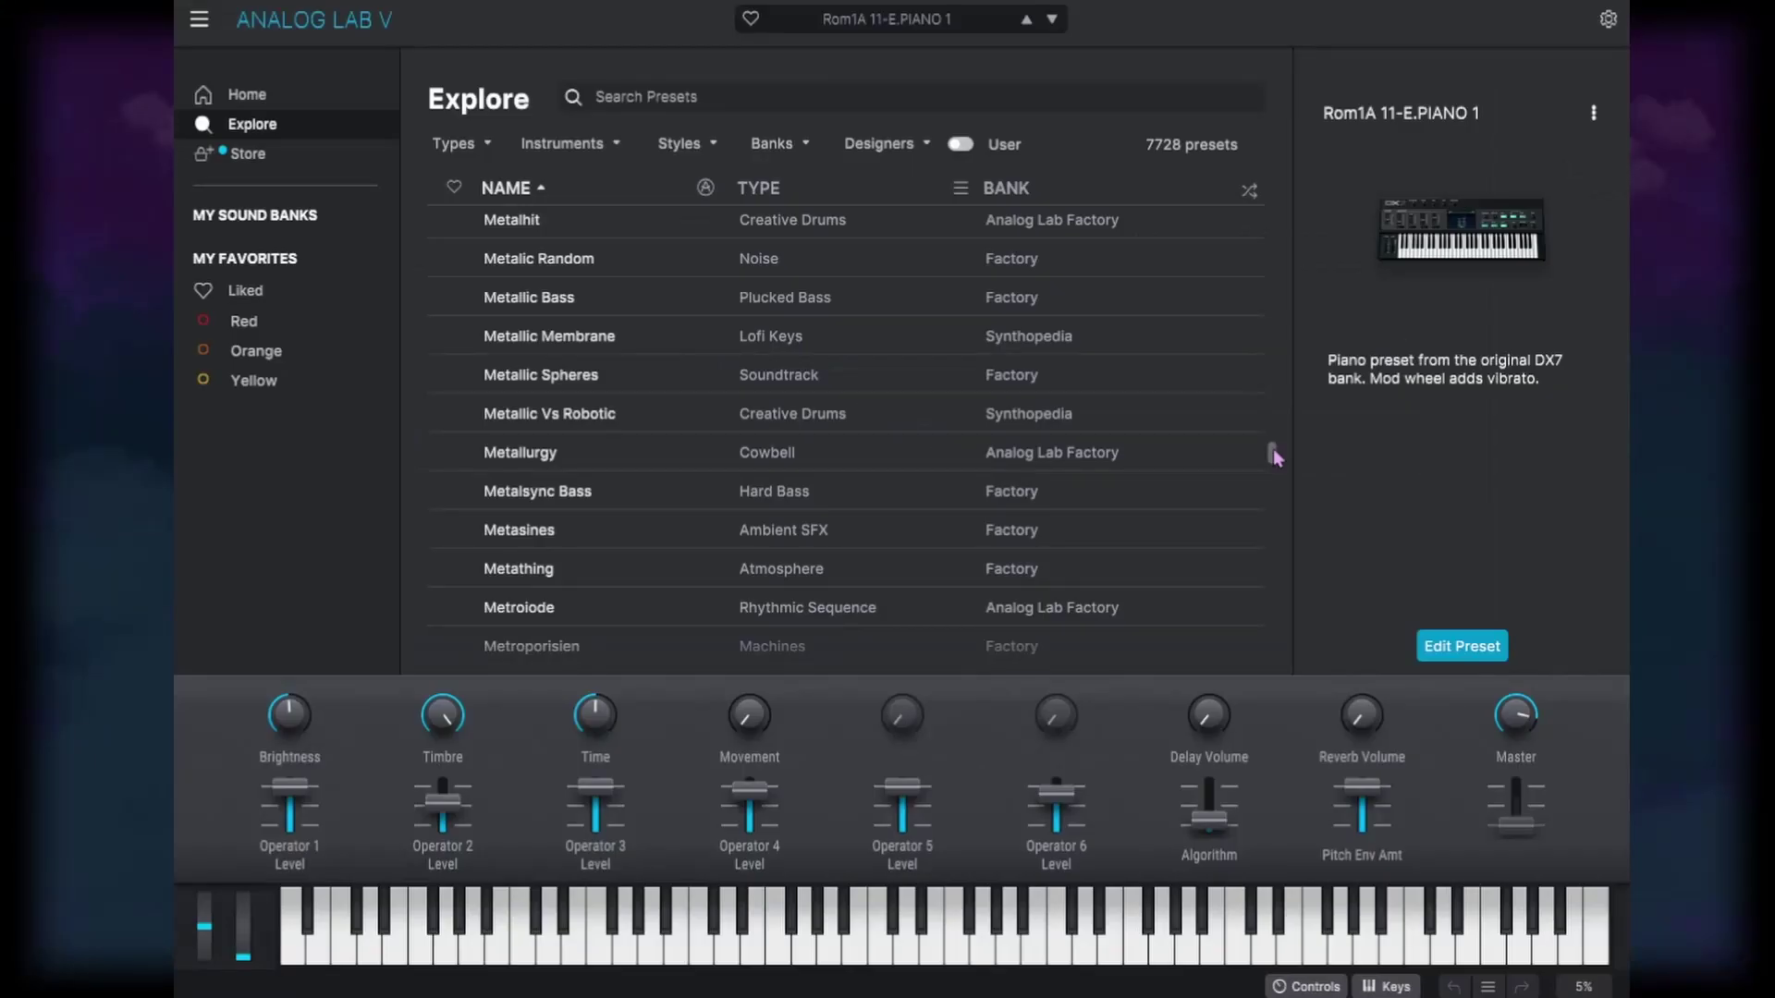
drag(1449, 984, 1446, 927)
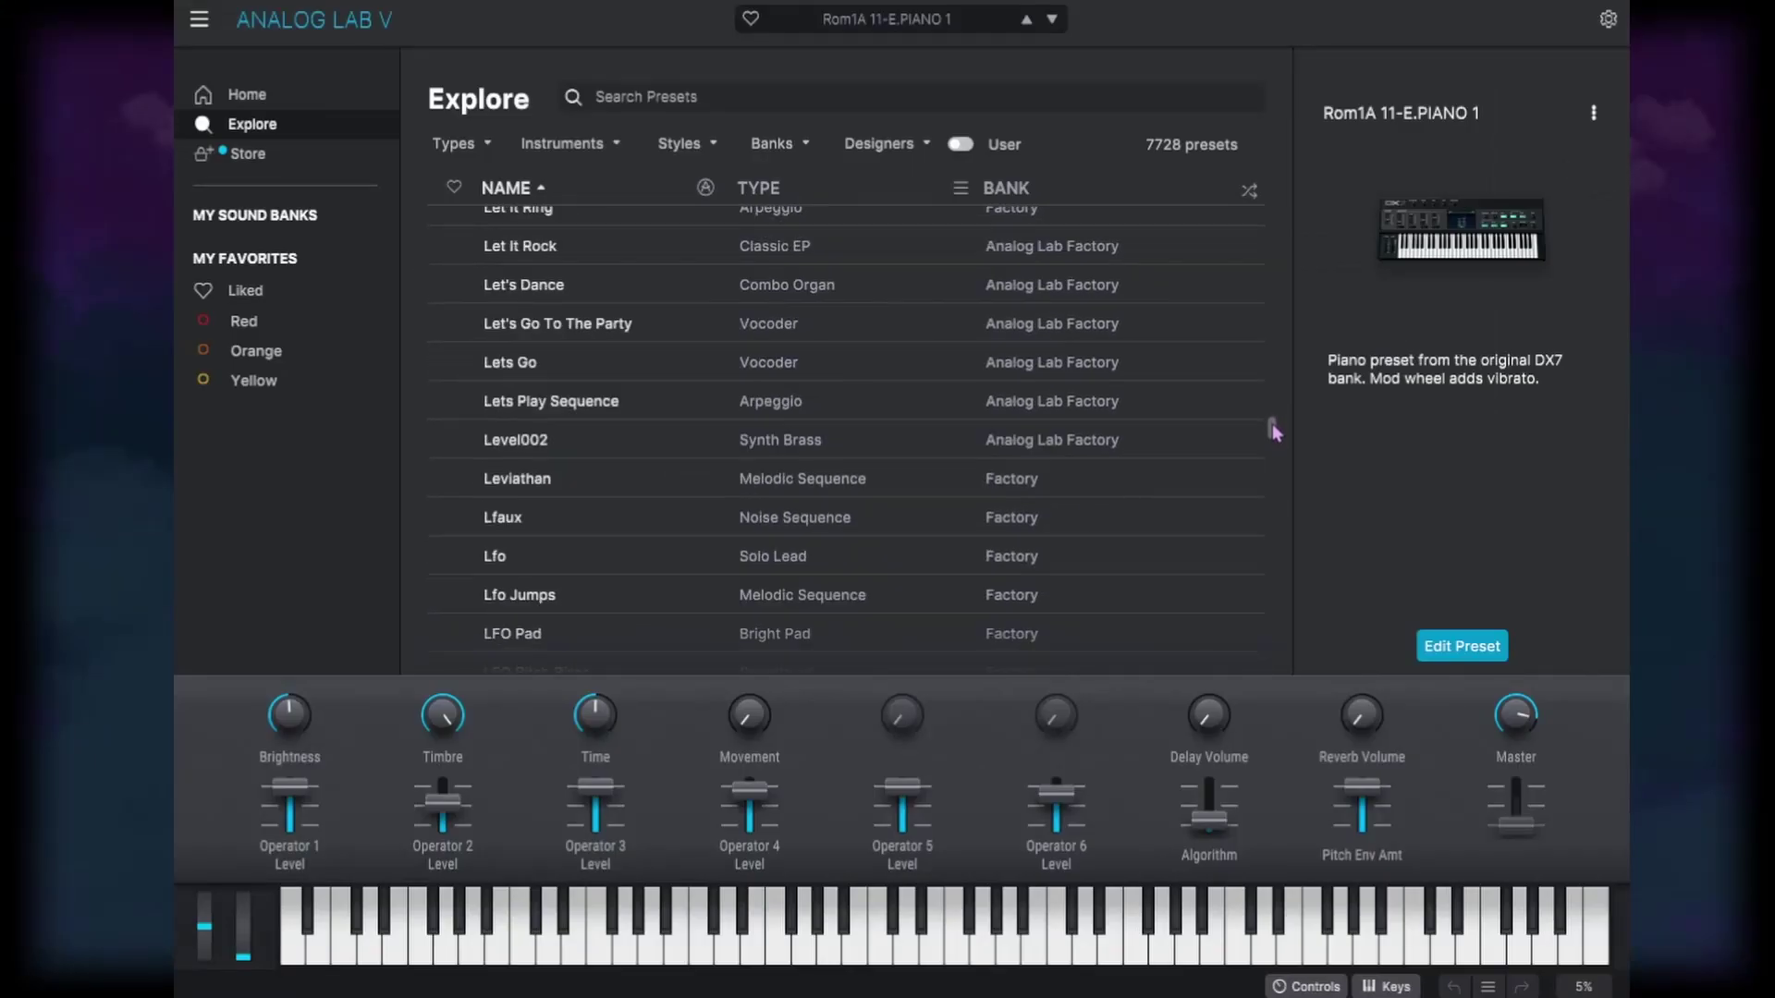
drag(1273, 427, 1284, 346)
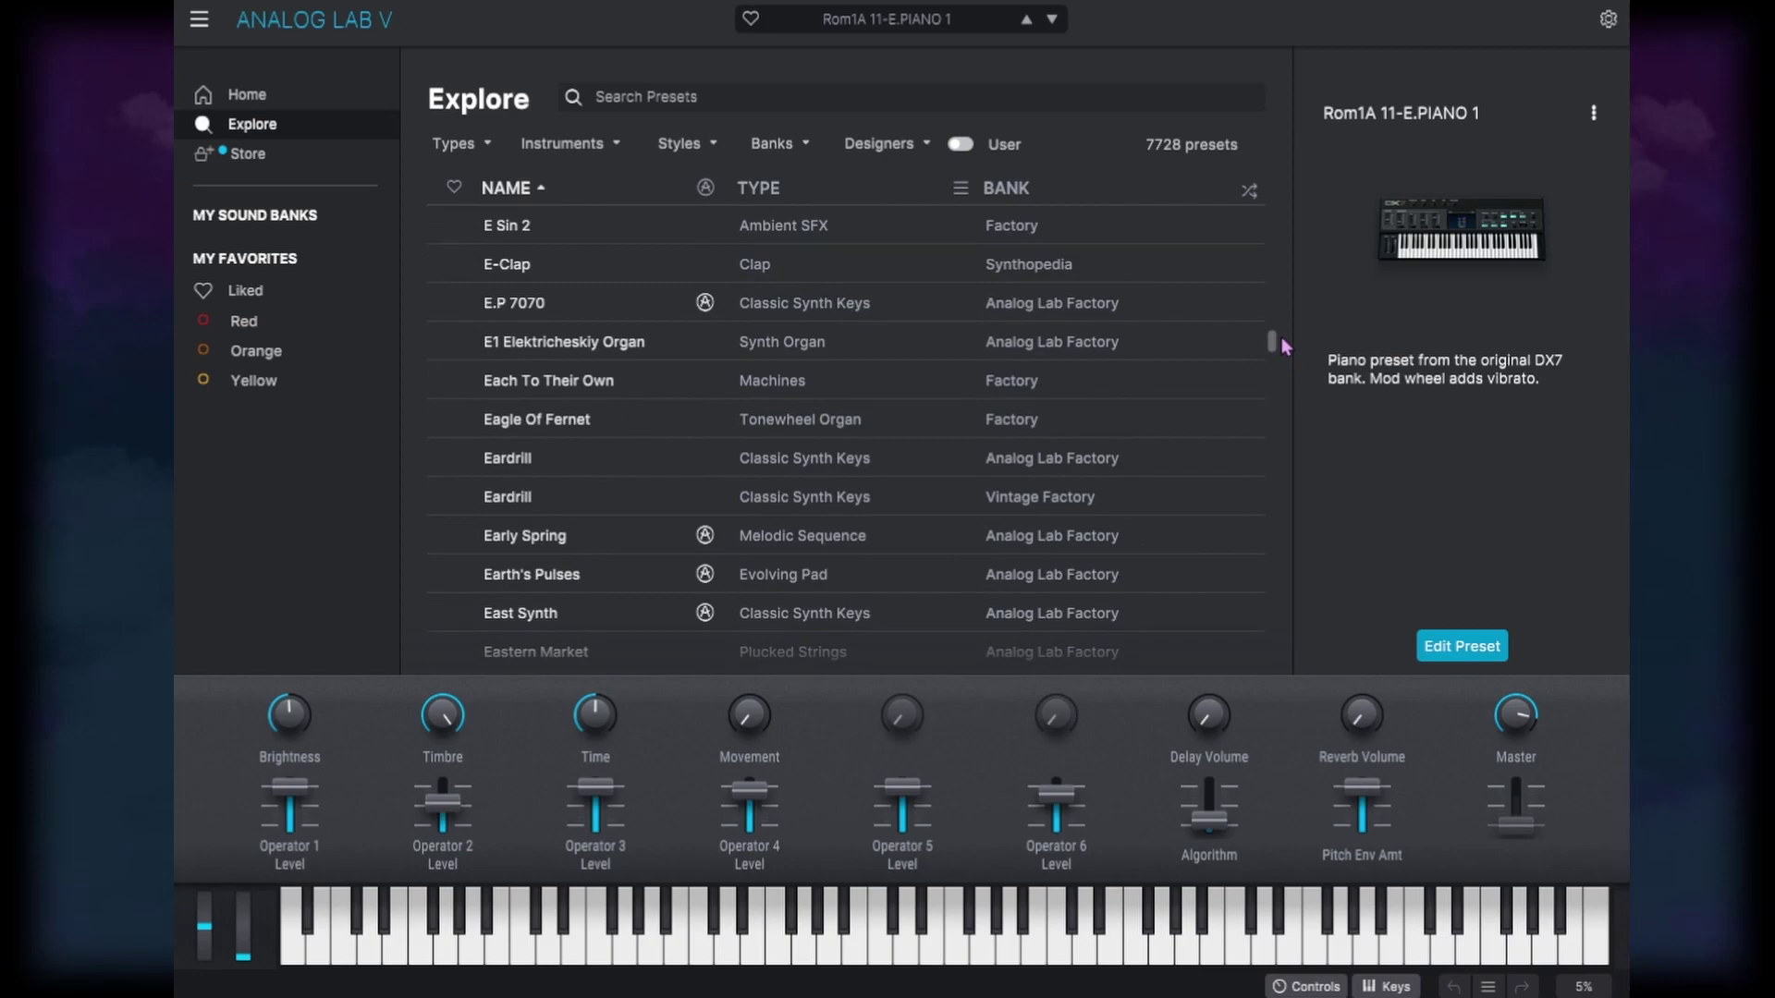
Filter the presets to the Reverb characteristic, 2492 results, and load Pseudo Orch
click(467, 146)
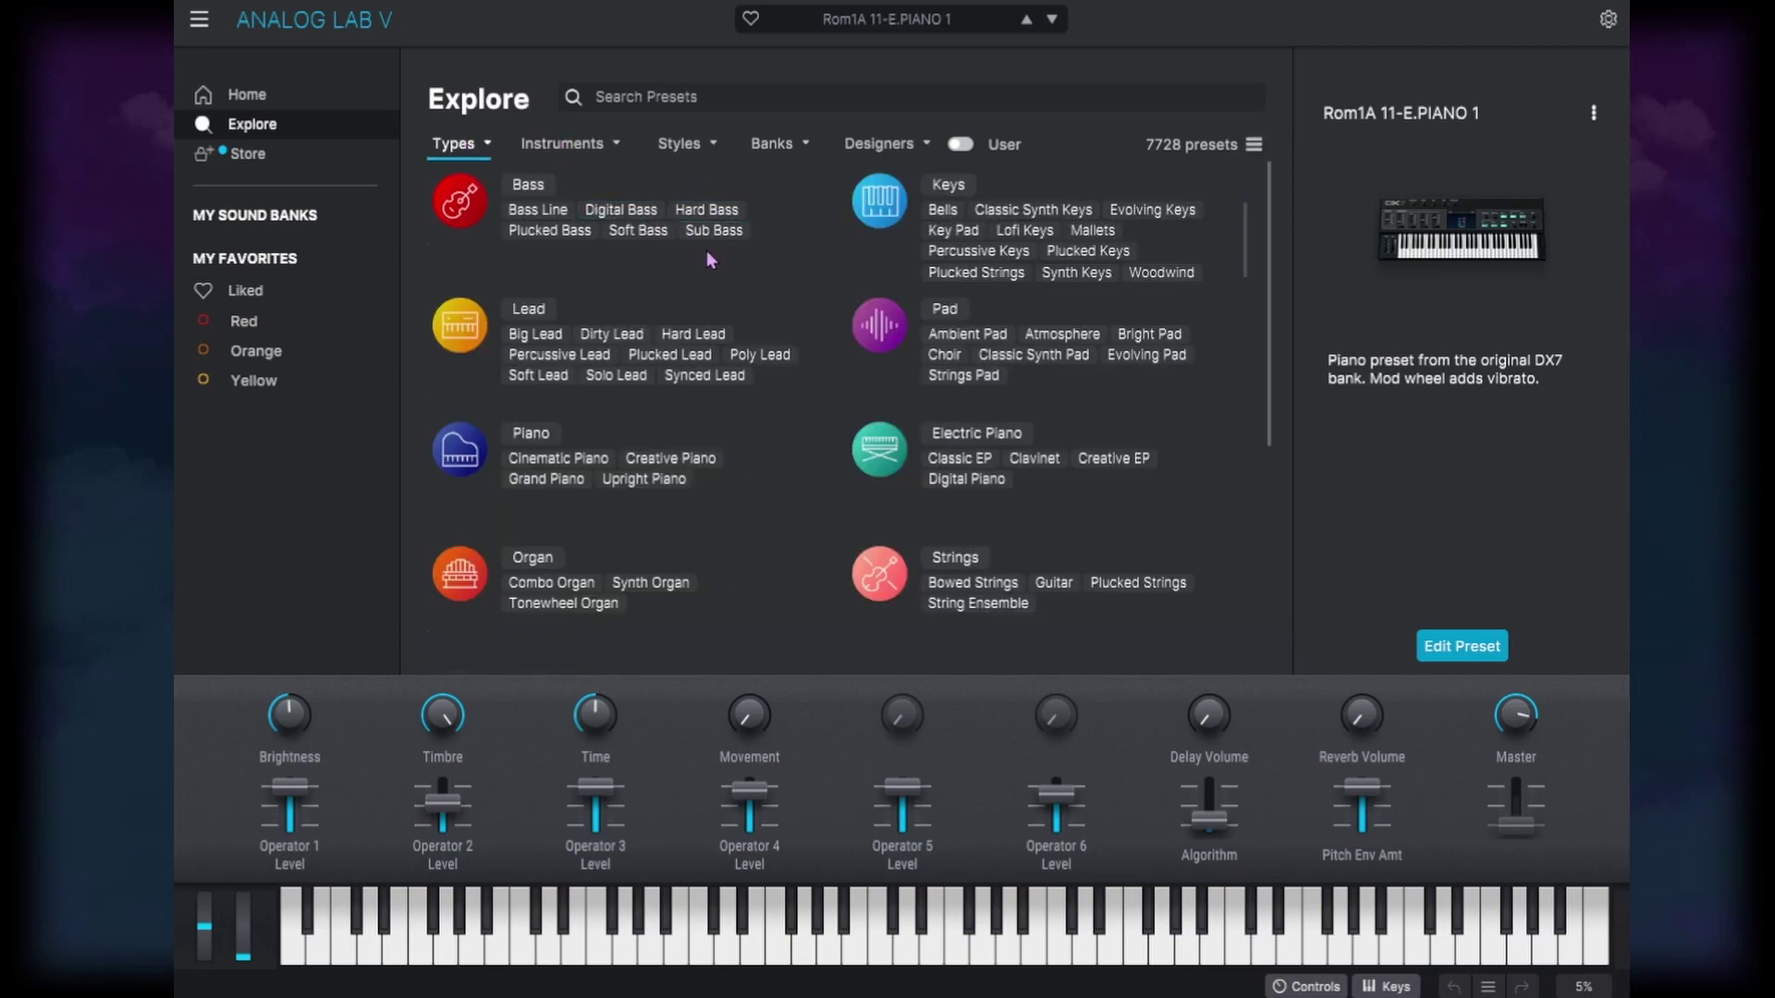
scroll(710, 261, down, 3)
scroll(711, 261, up, 3)
click(558, 152)
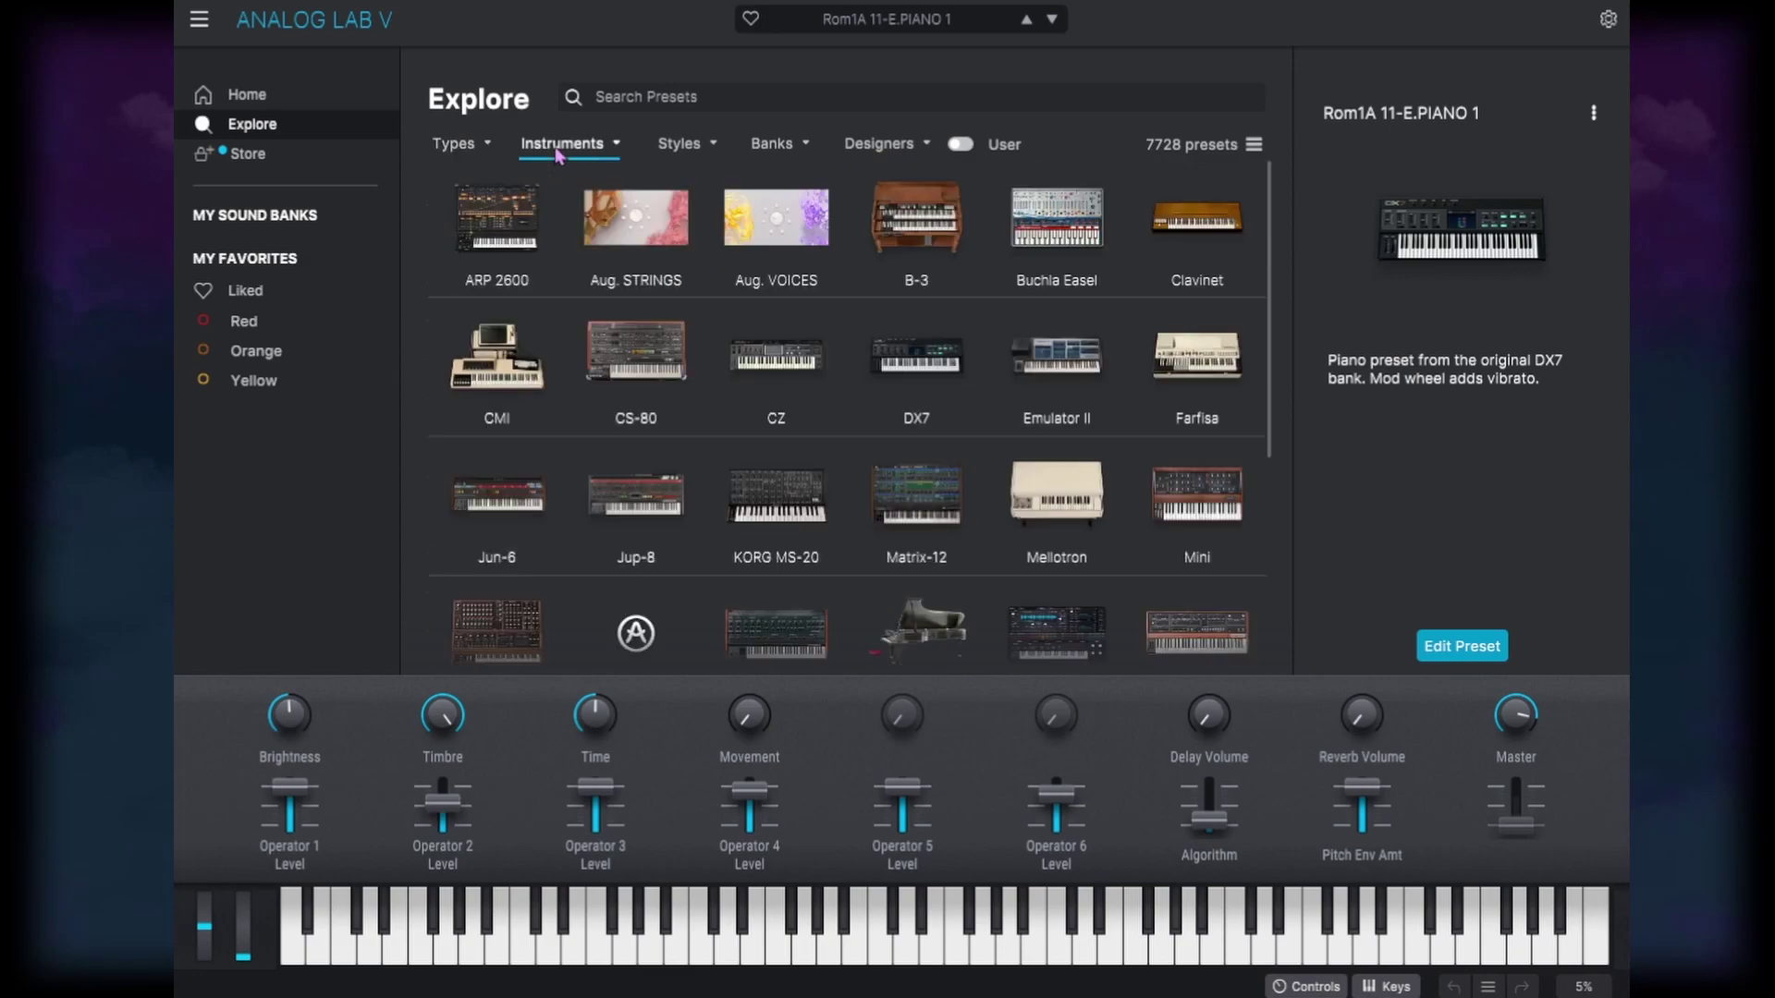
click(697, 148)
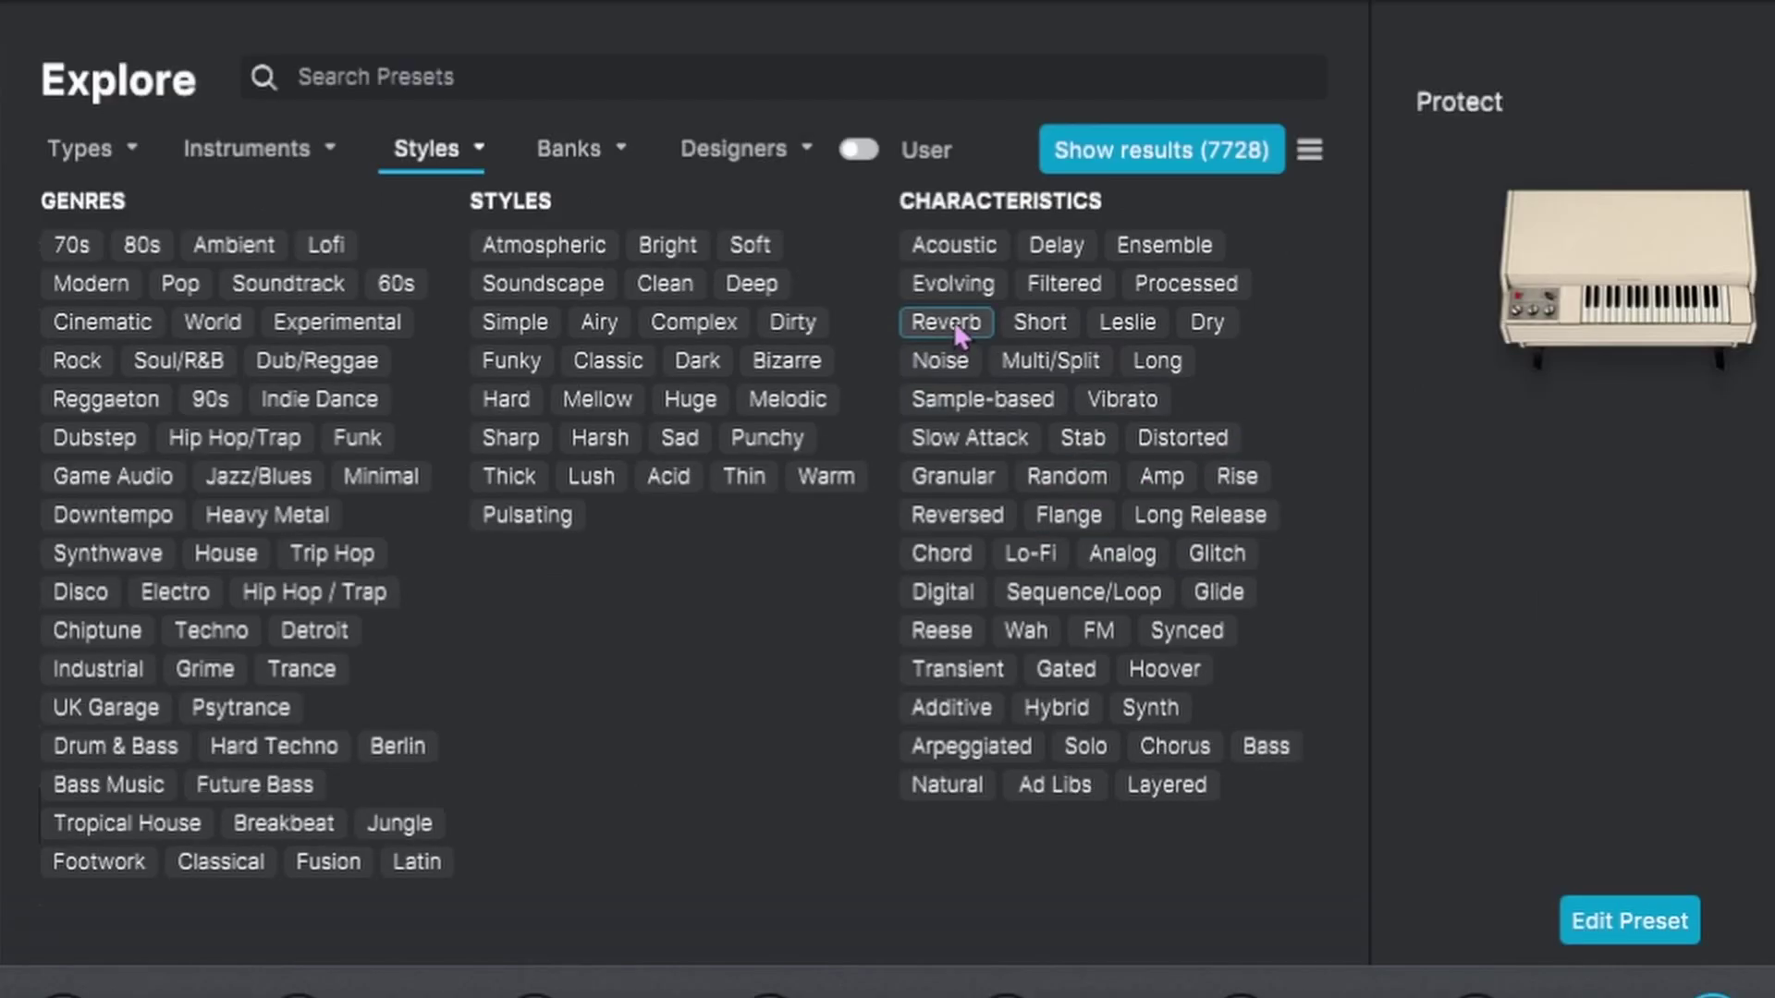
click(952, 320)
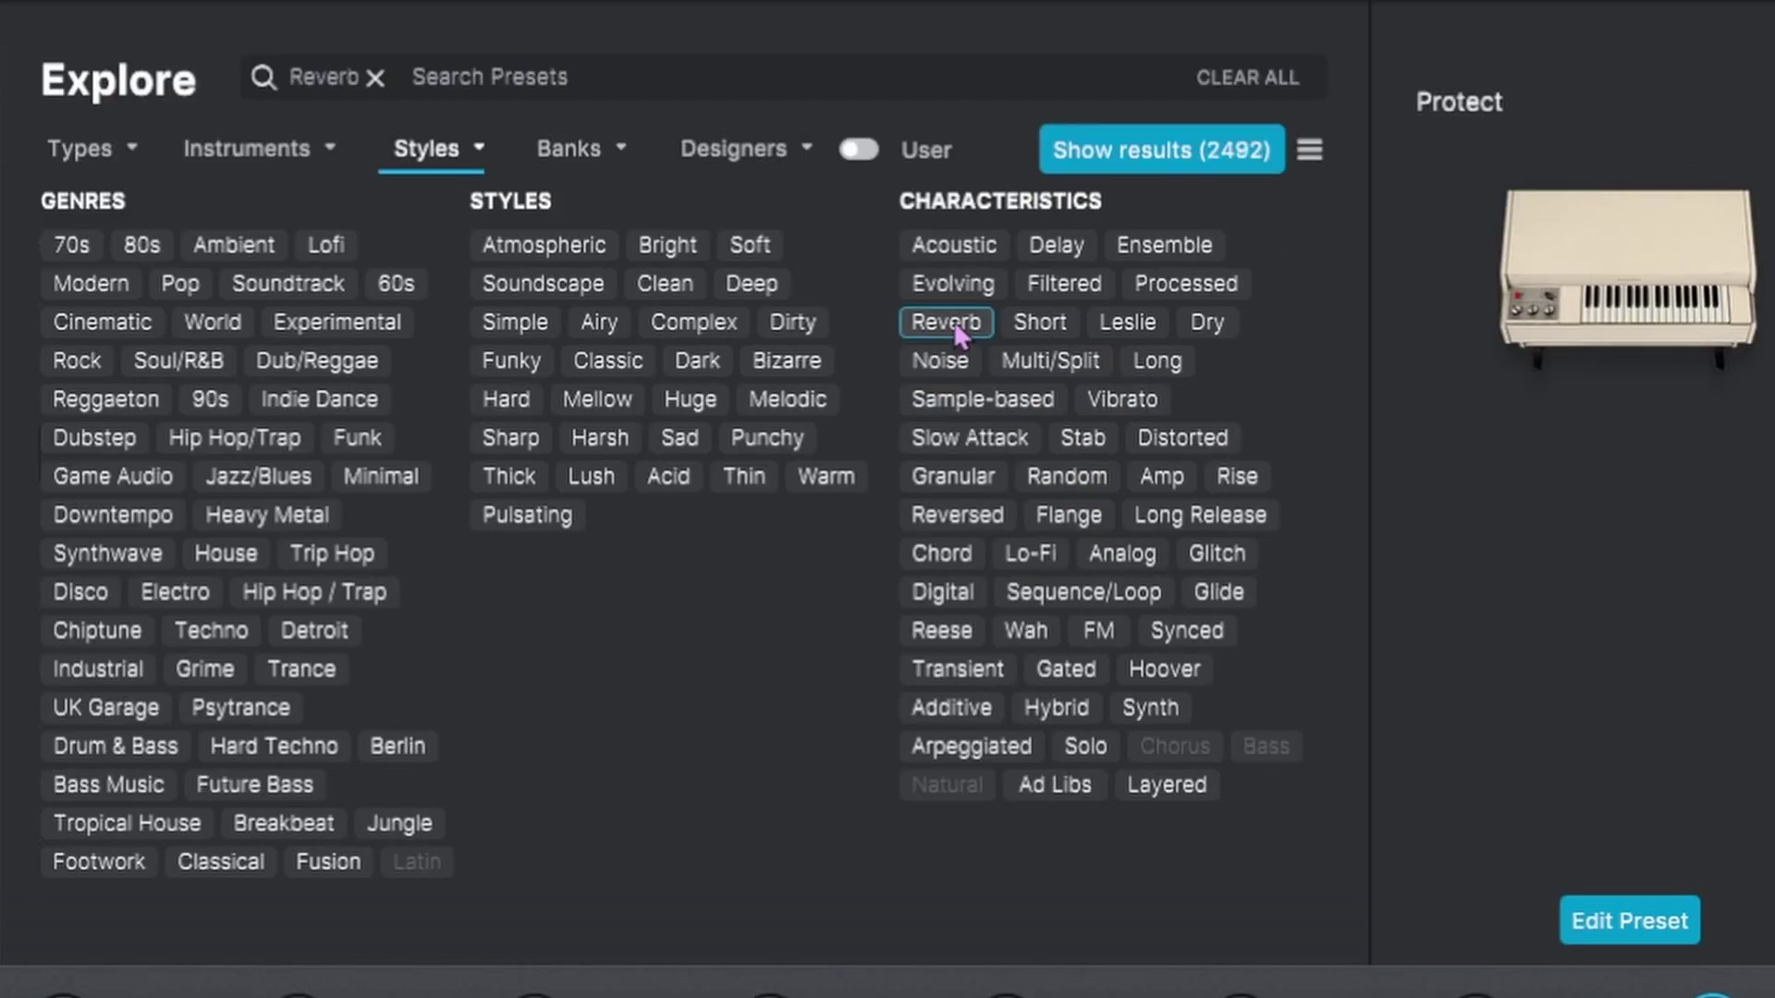
click(1202, 151)
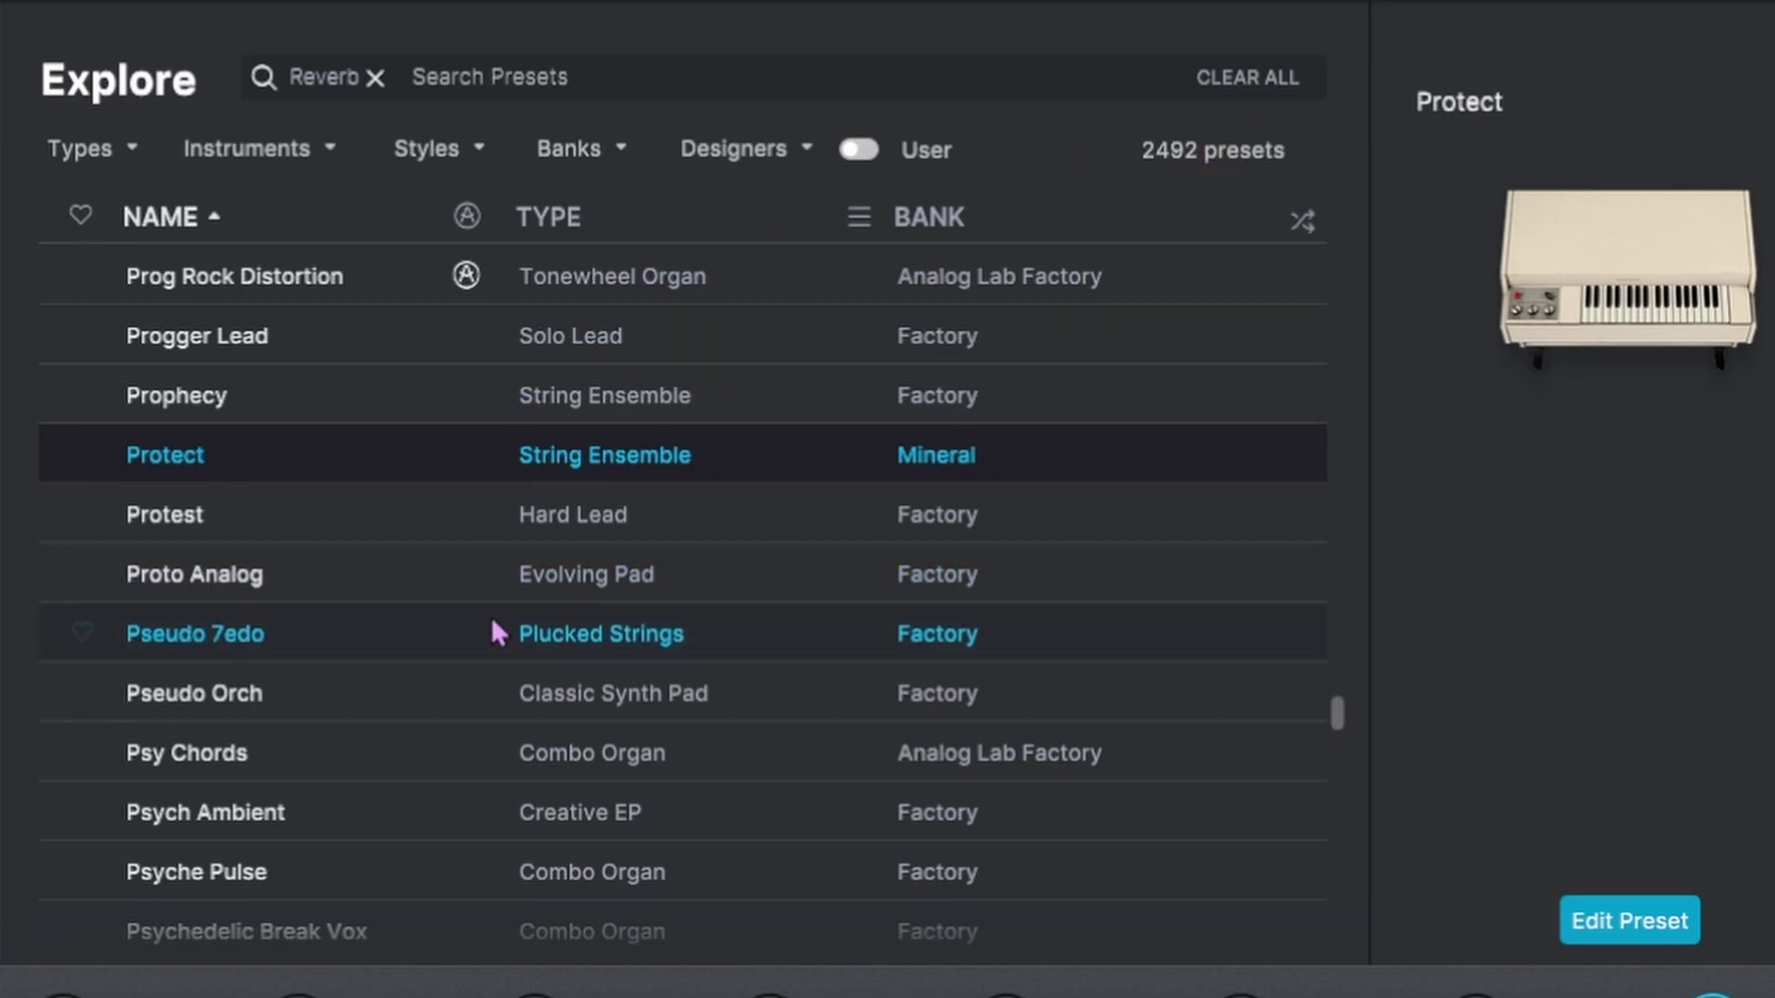
click(503, 689)
scroll(510, 686, down, 1)
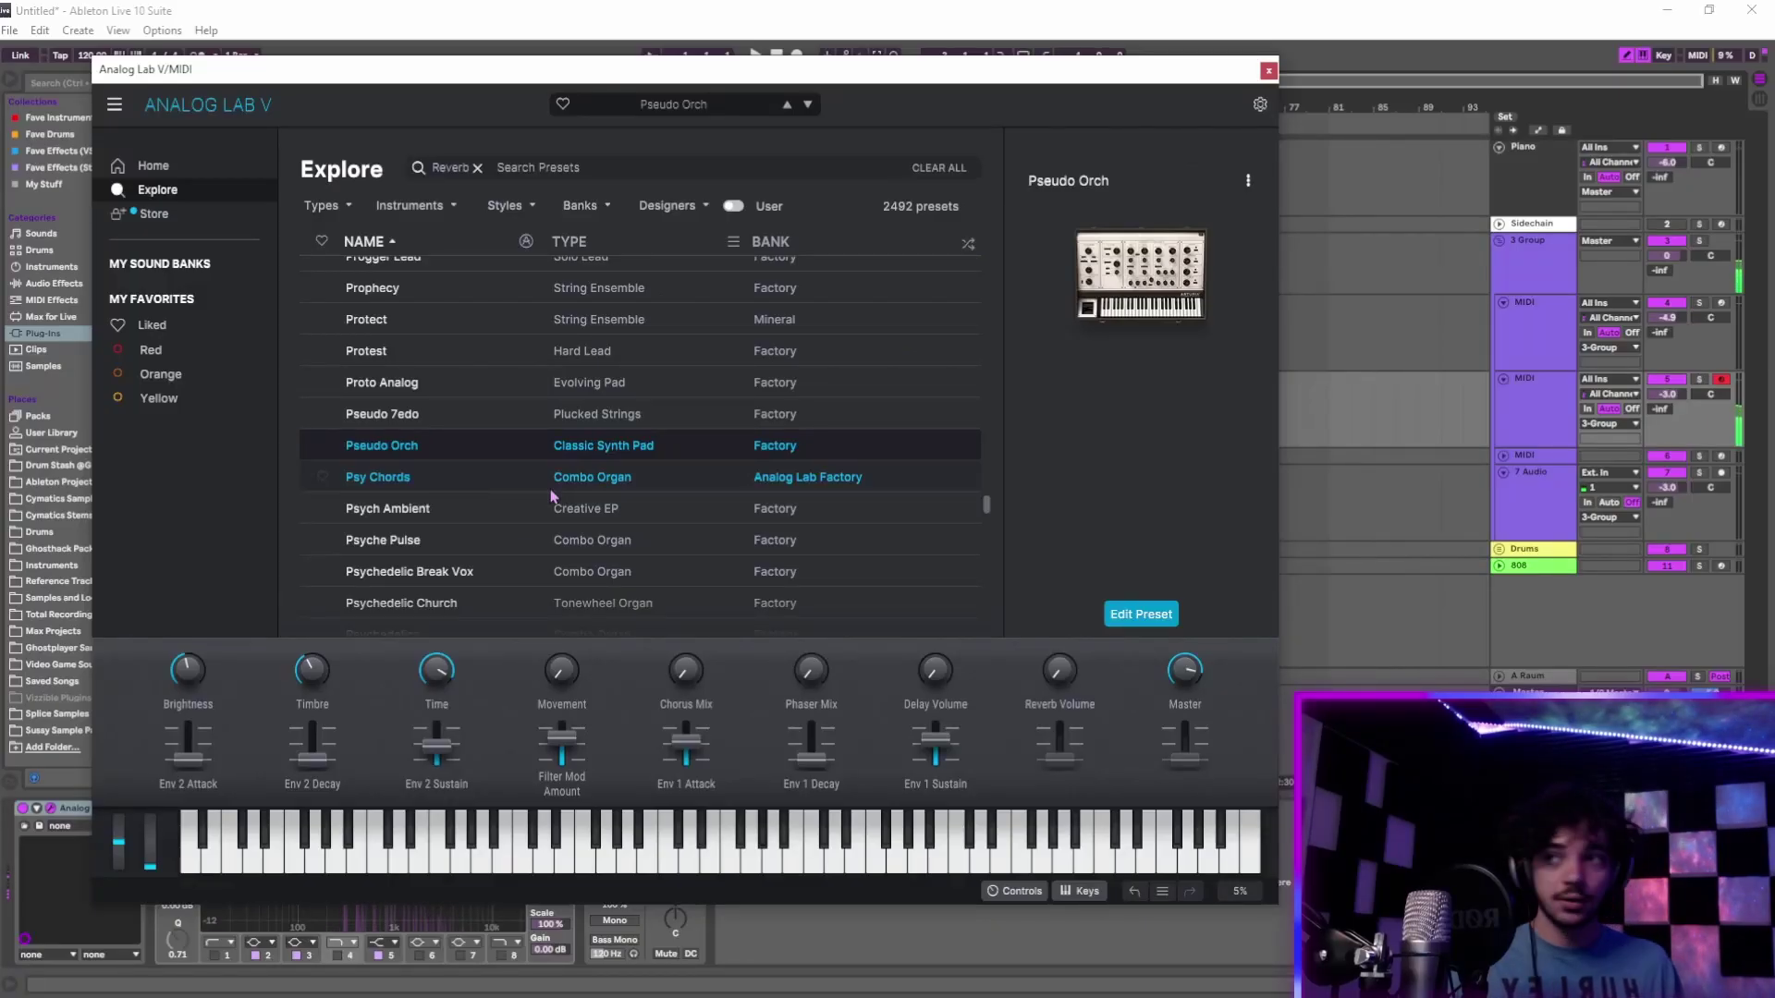
Load Psy Chords, then raise Brightness to about 0.58 and Timbre to about 0.375
click(552, 490)
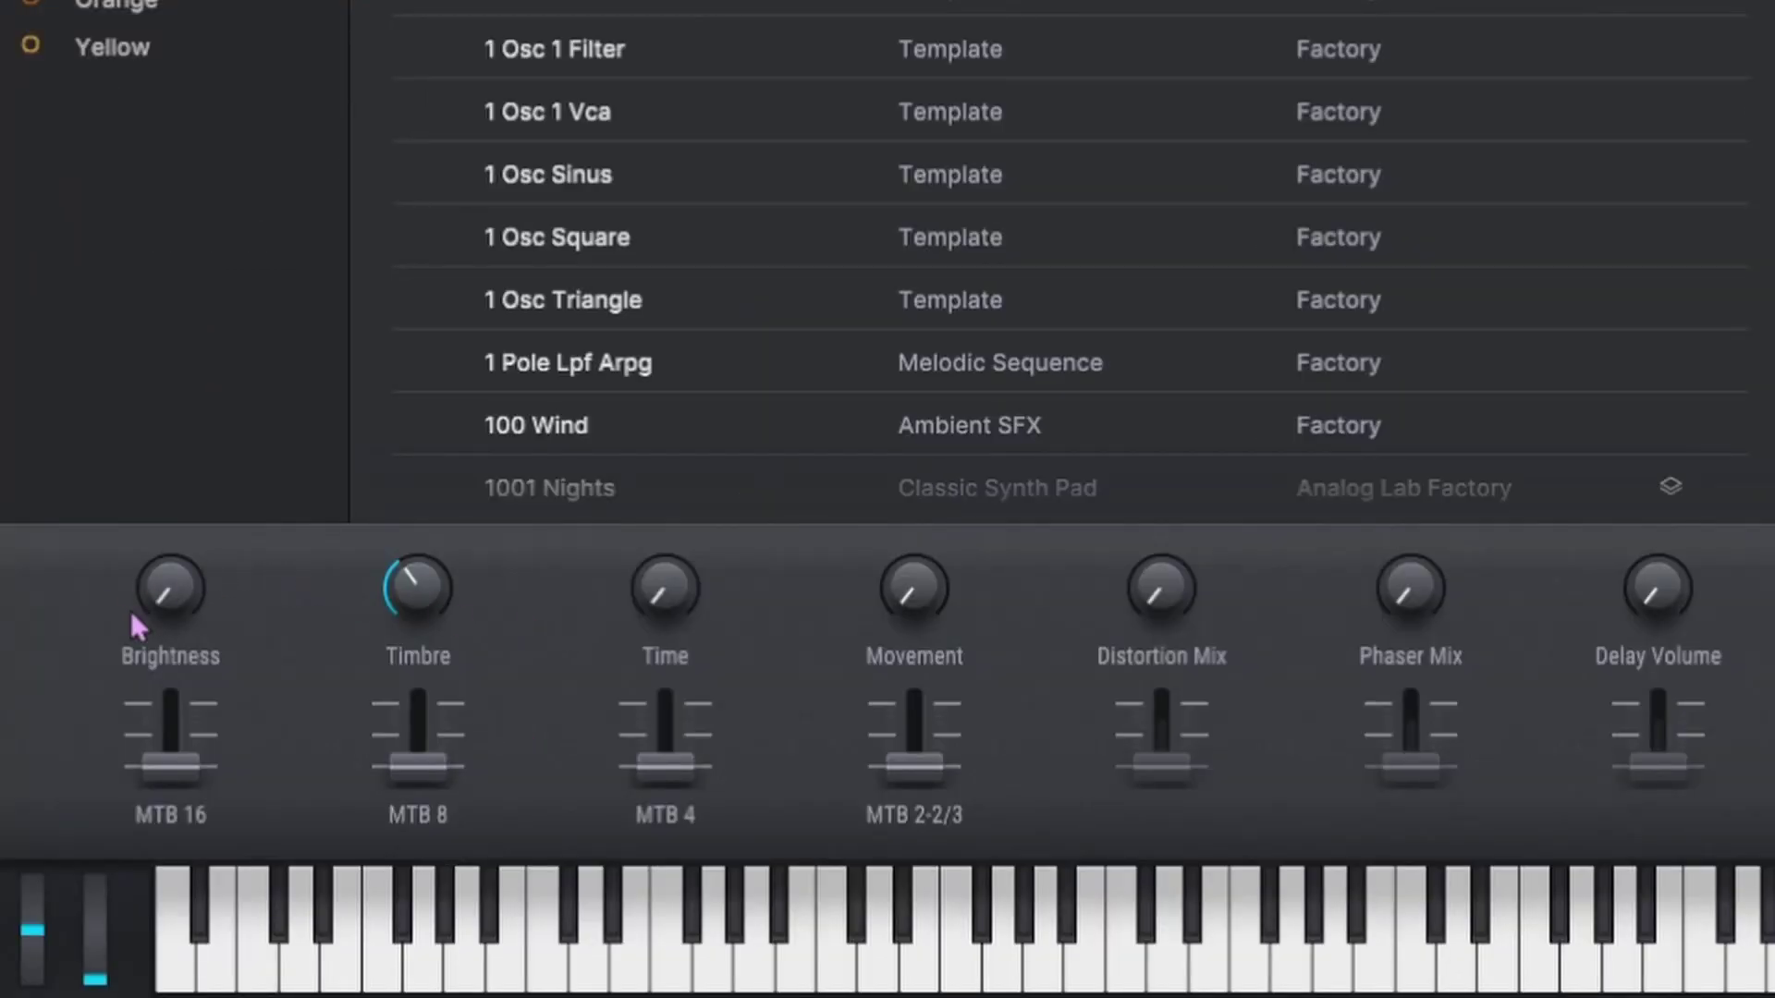
drag(166, 592, 167, 480)
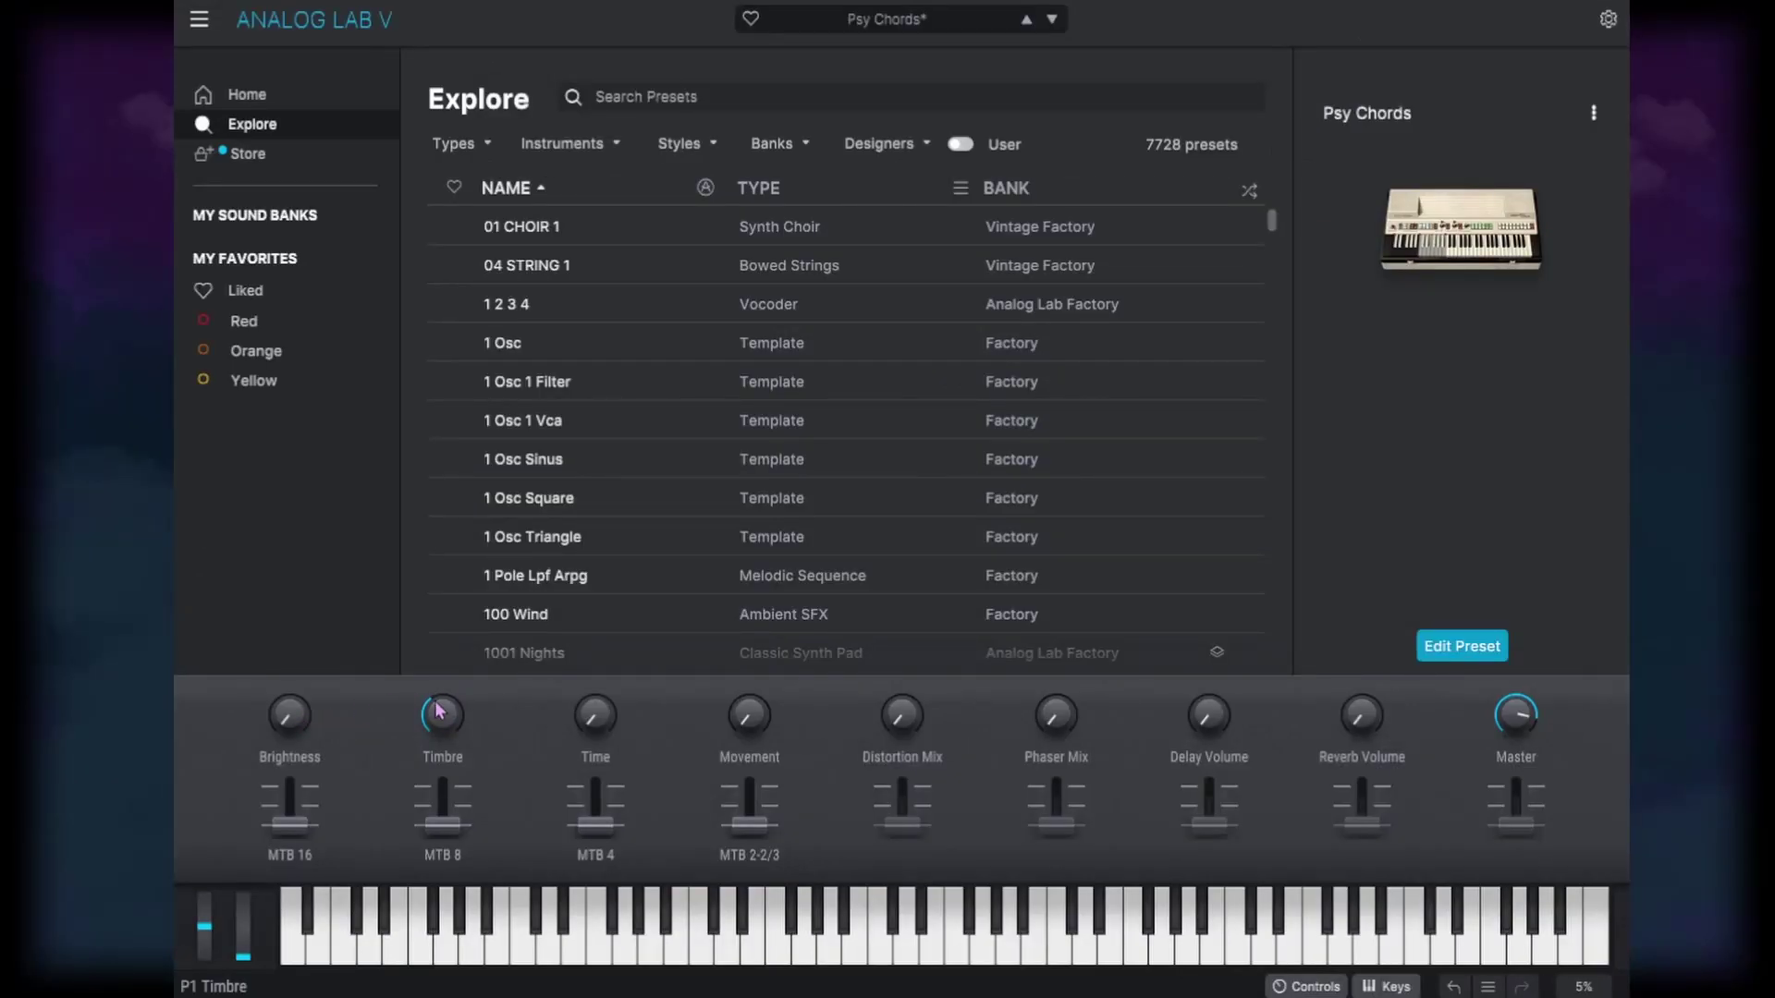
drag(439, 710, 439, 695)
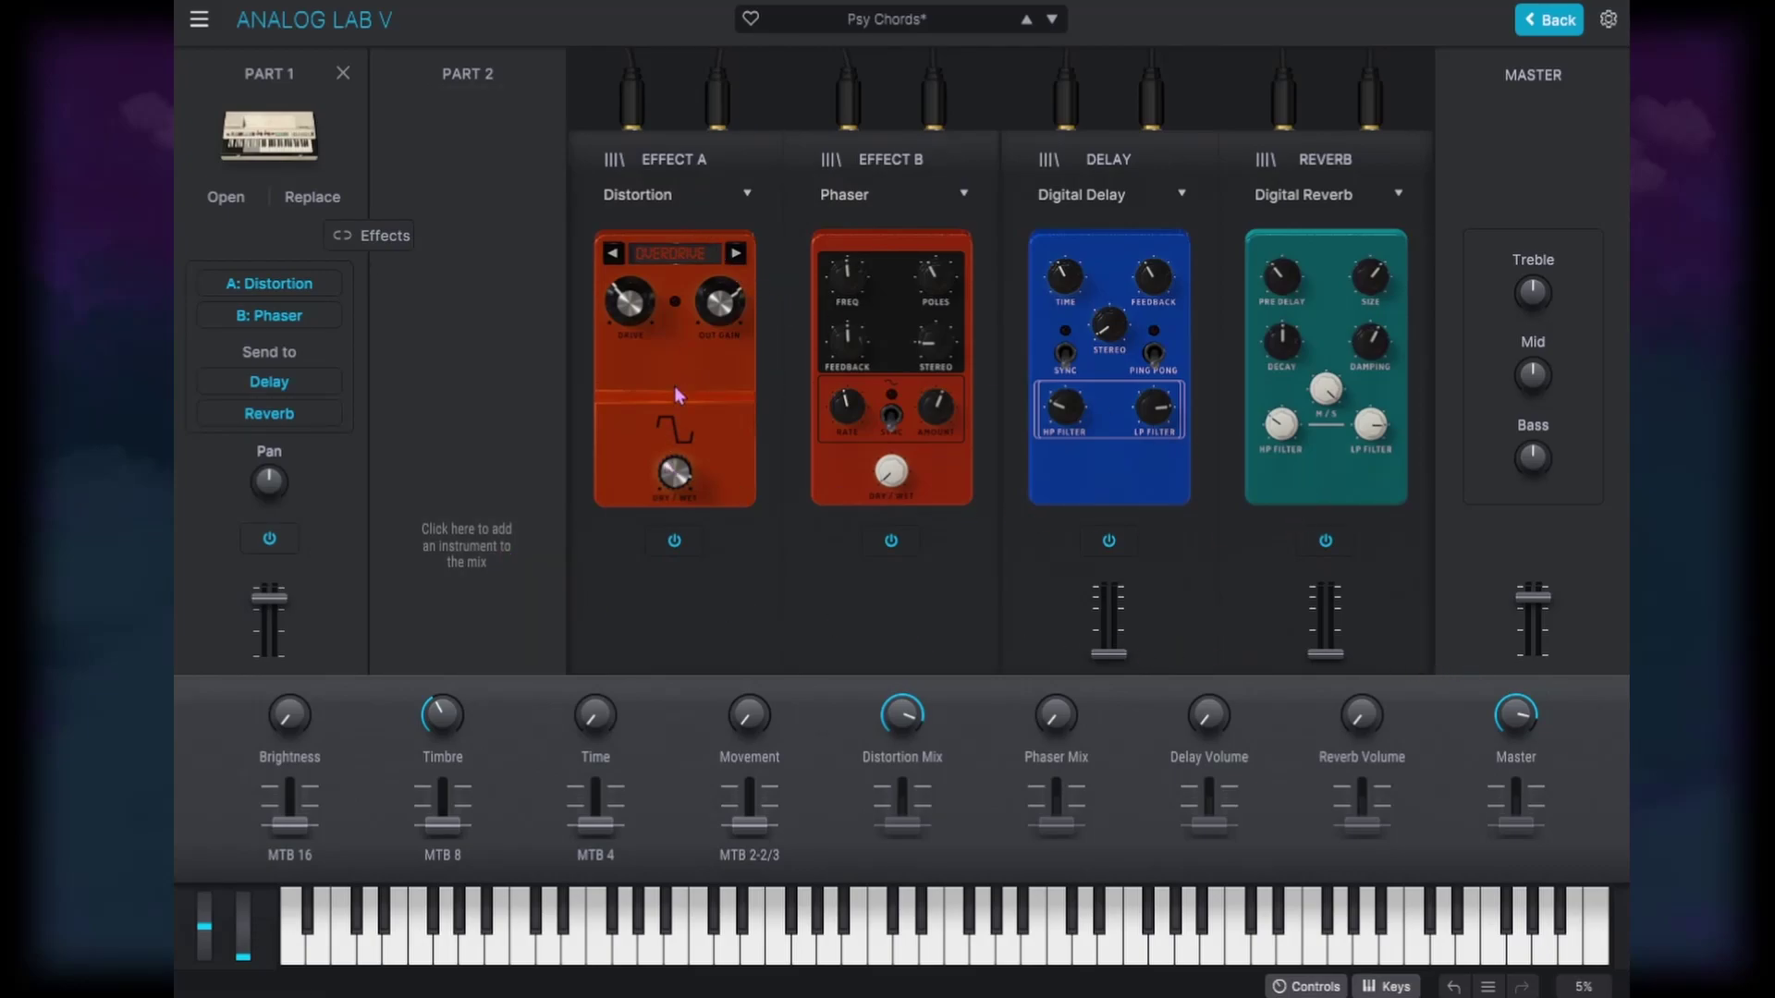
Turn the reverb send up to 12 dB, keeping Distortion and Digital Delay as effect types
click(680, 193)
click(680, 192)
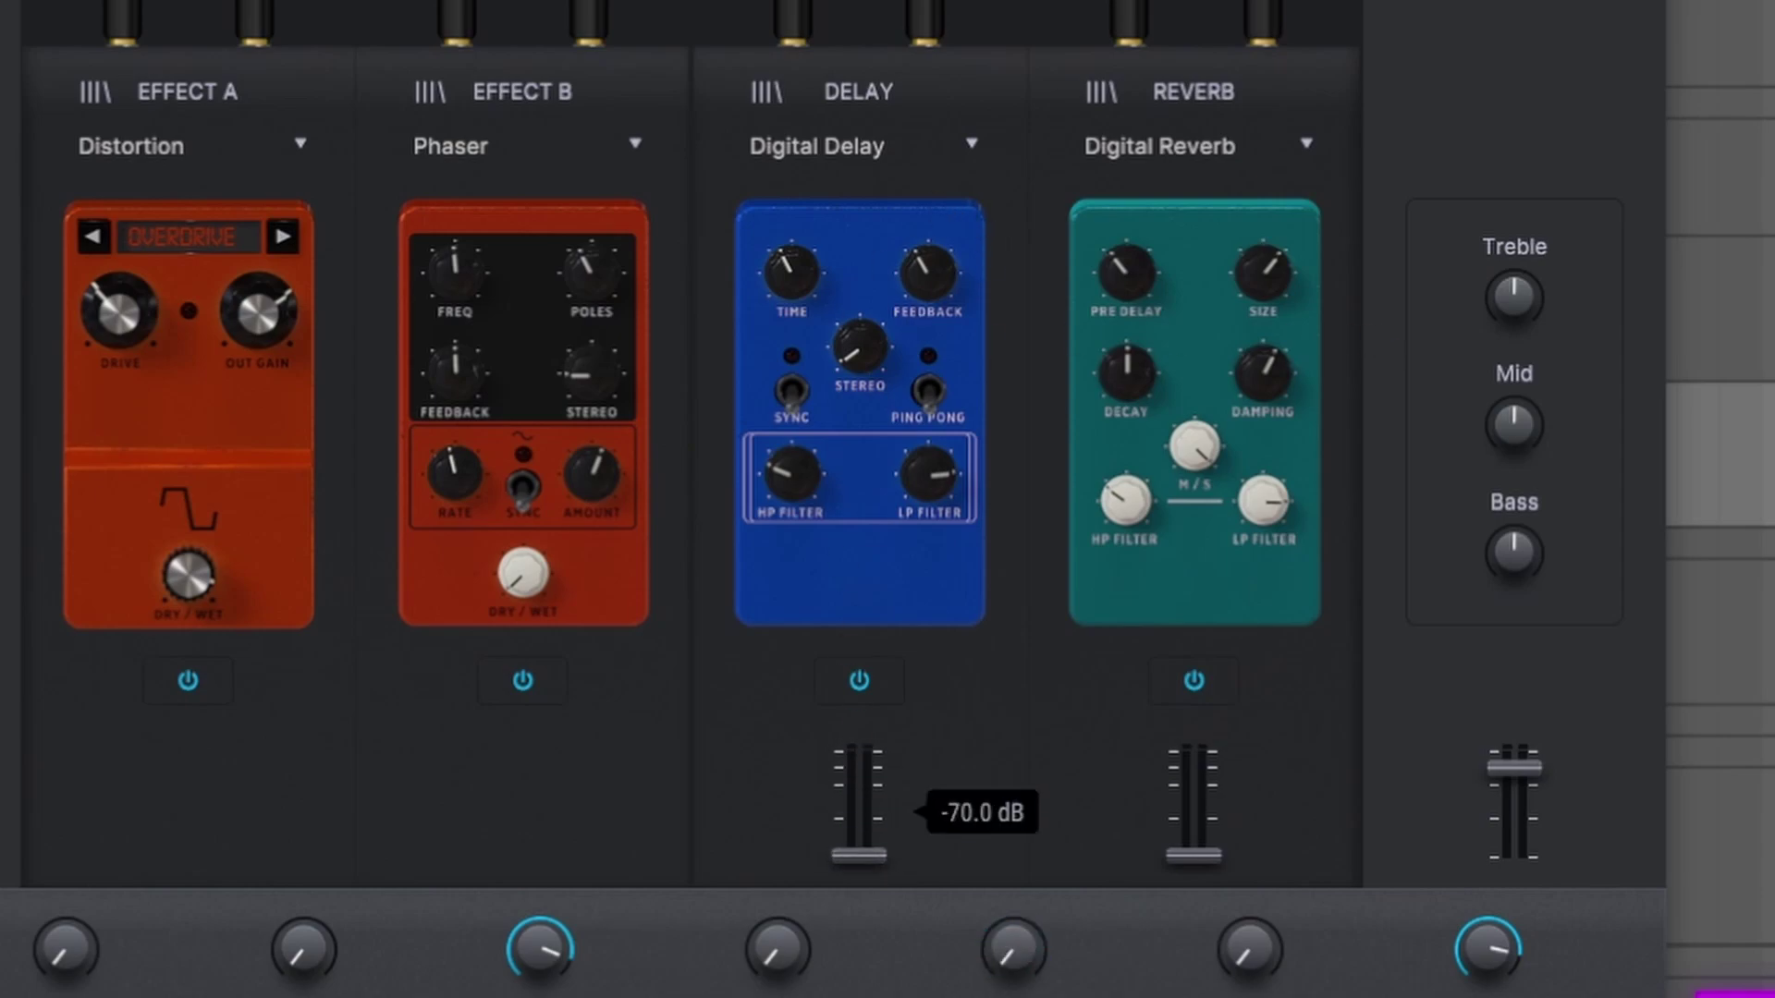
mouse_move(1209, 860)
mouse_down()
mouse_move(1202, 754)
mouse_move(1193, 855)
mouse_up()
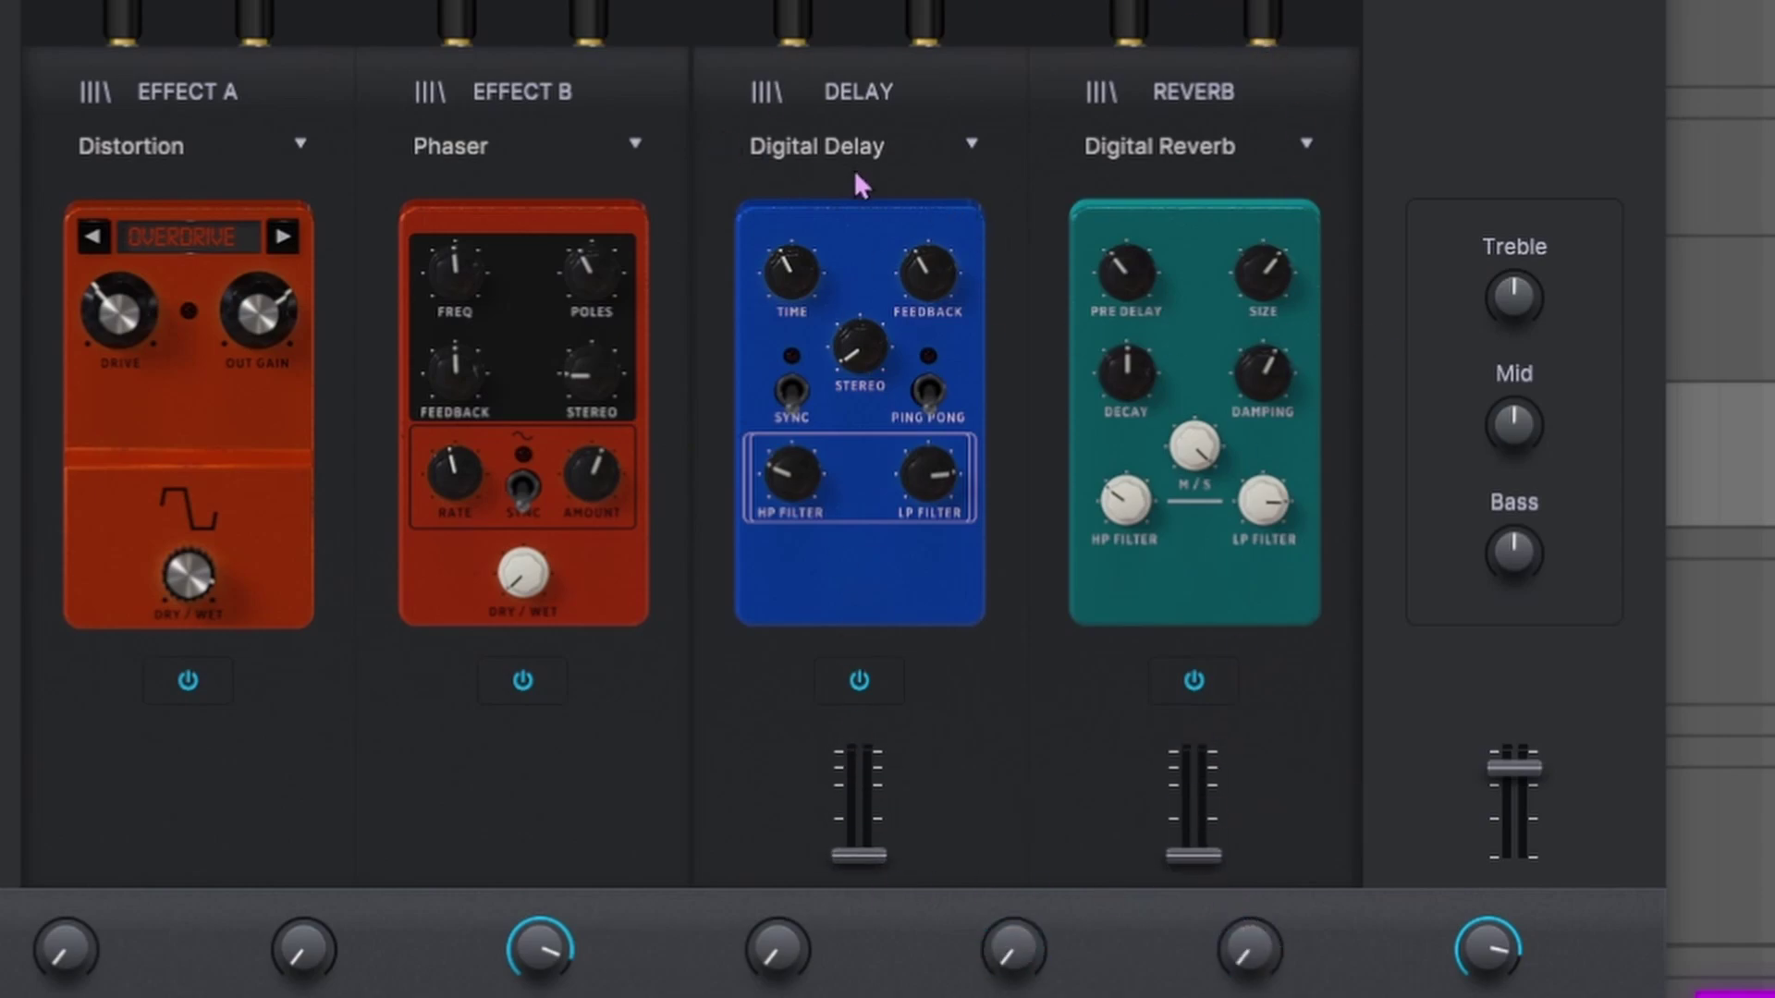
click(903, 147)
click(1188, 592)
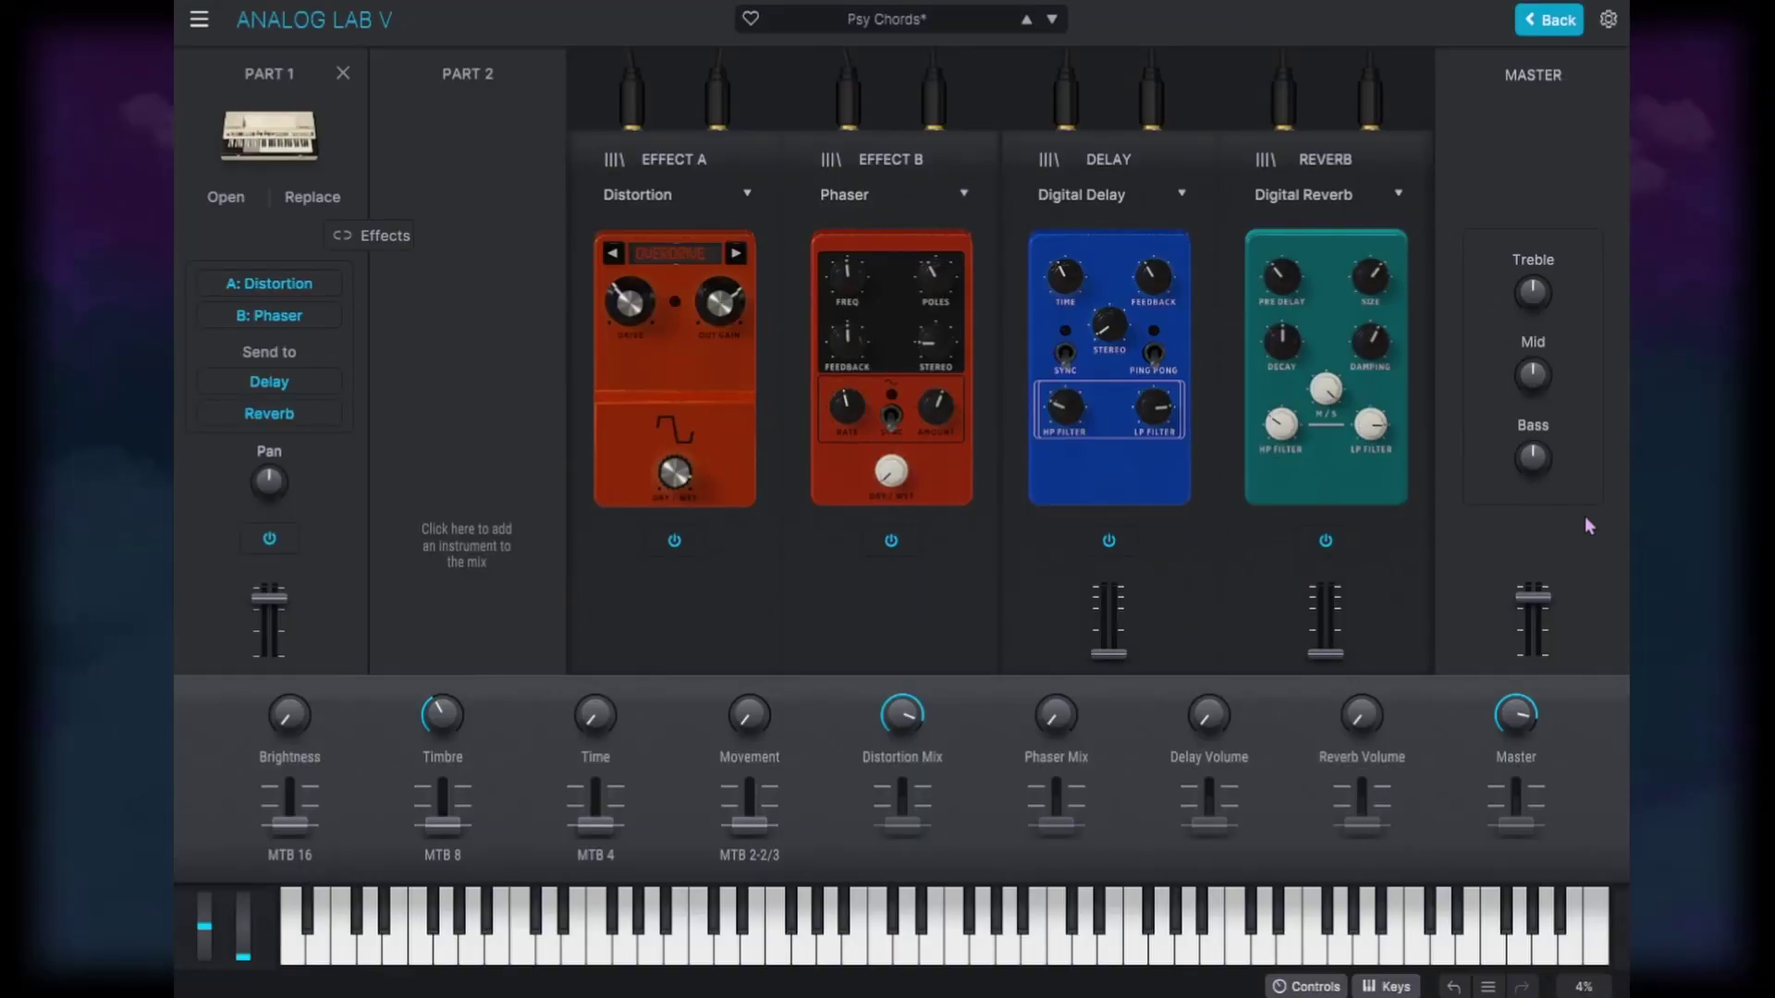
Change Effect A from Overdrive distortion to a Flanger and raise its LFO frequency slightly
click(645, 196)
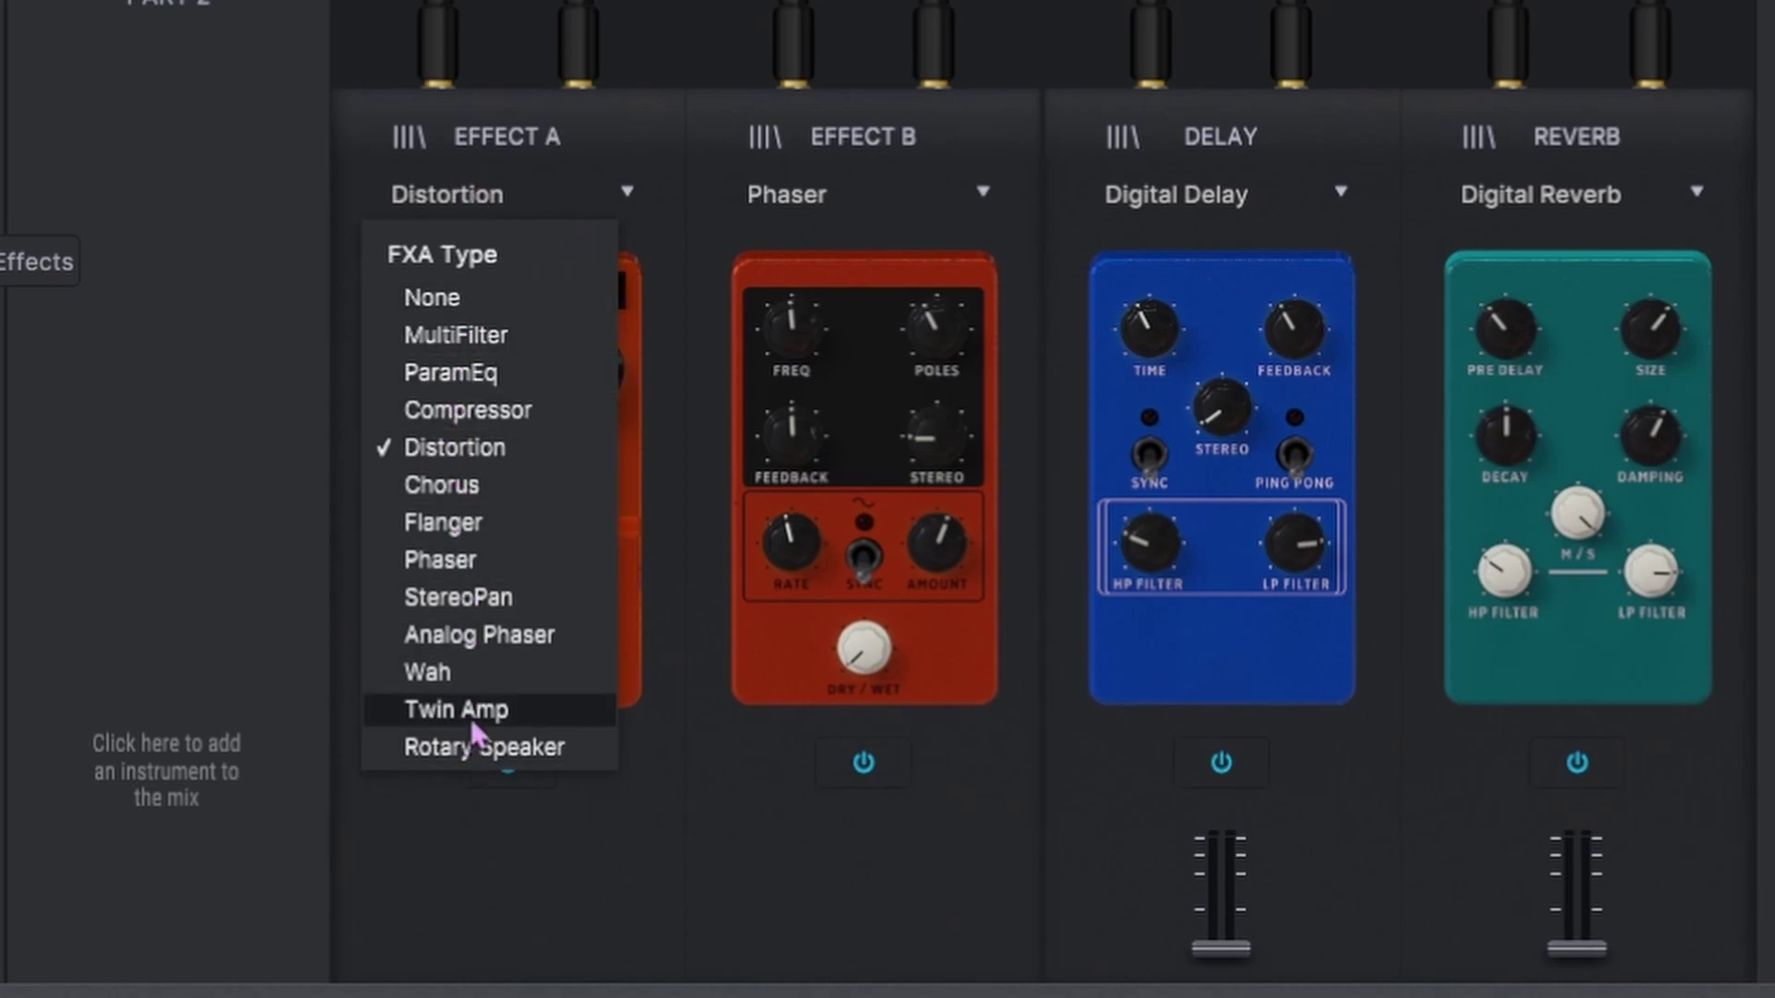
click(481, 455)
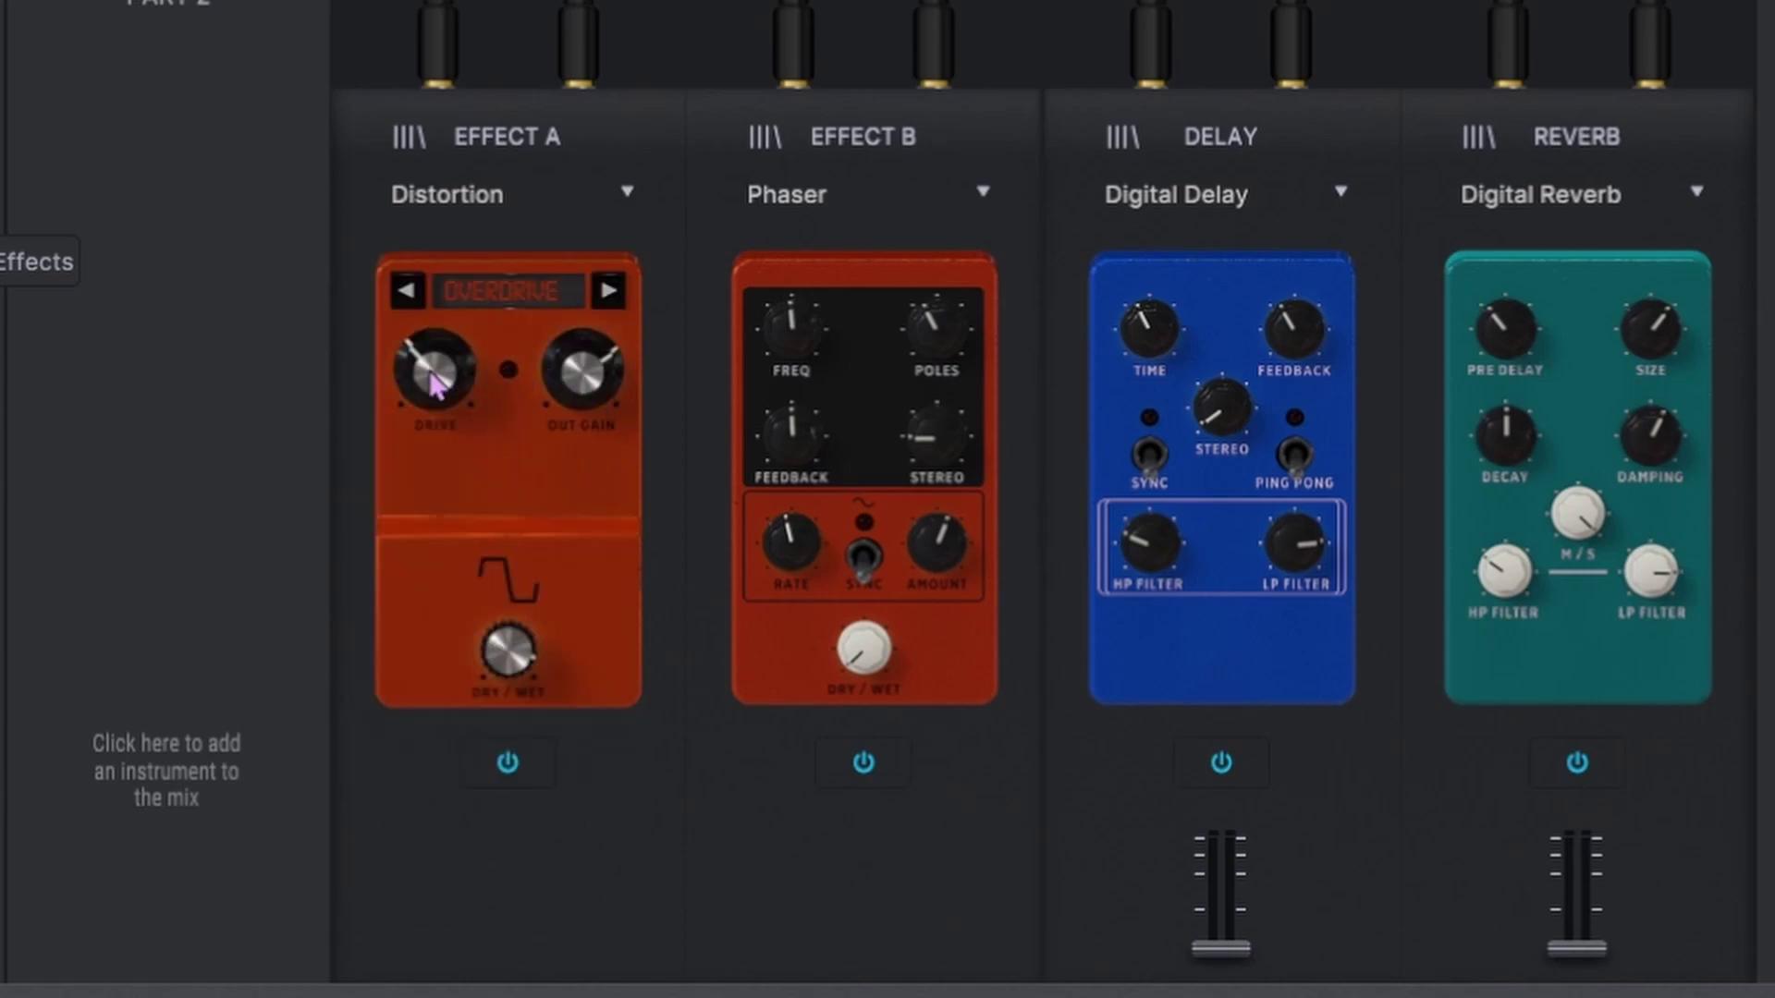
click(496, 281)
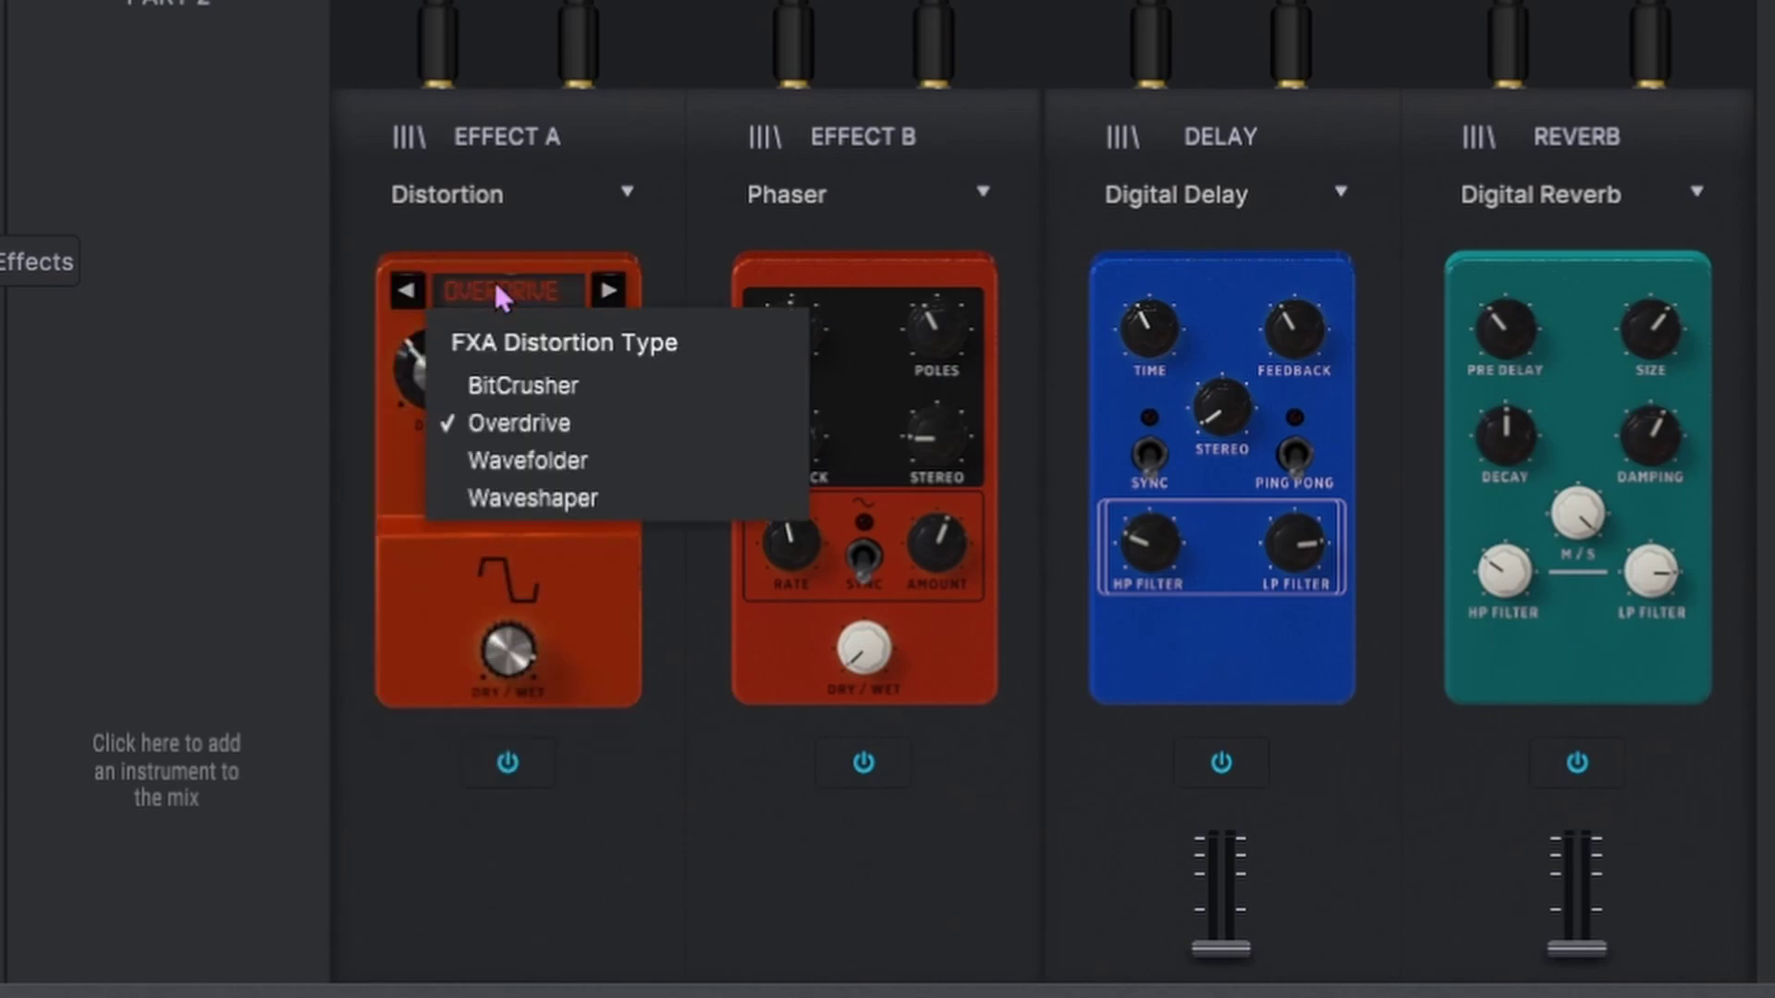
click(607, 606)
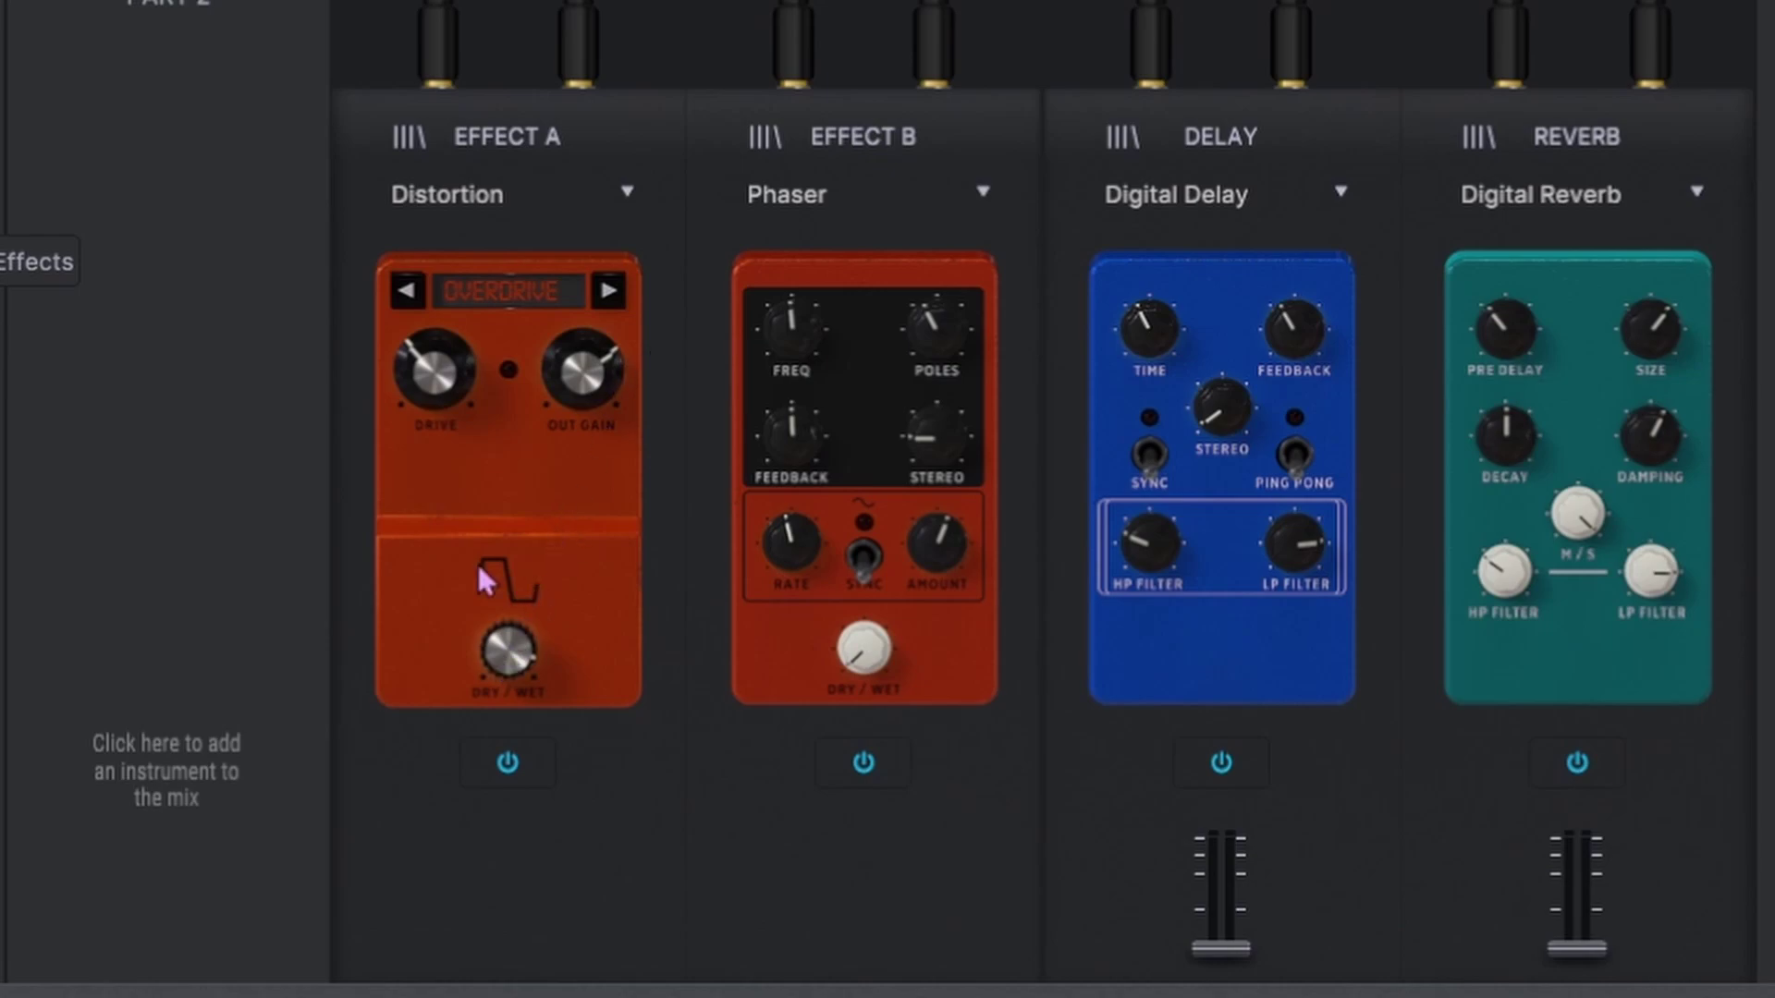
click(507, 283)
click(507, 282)
click(493, 522)
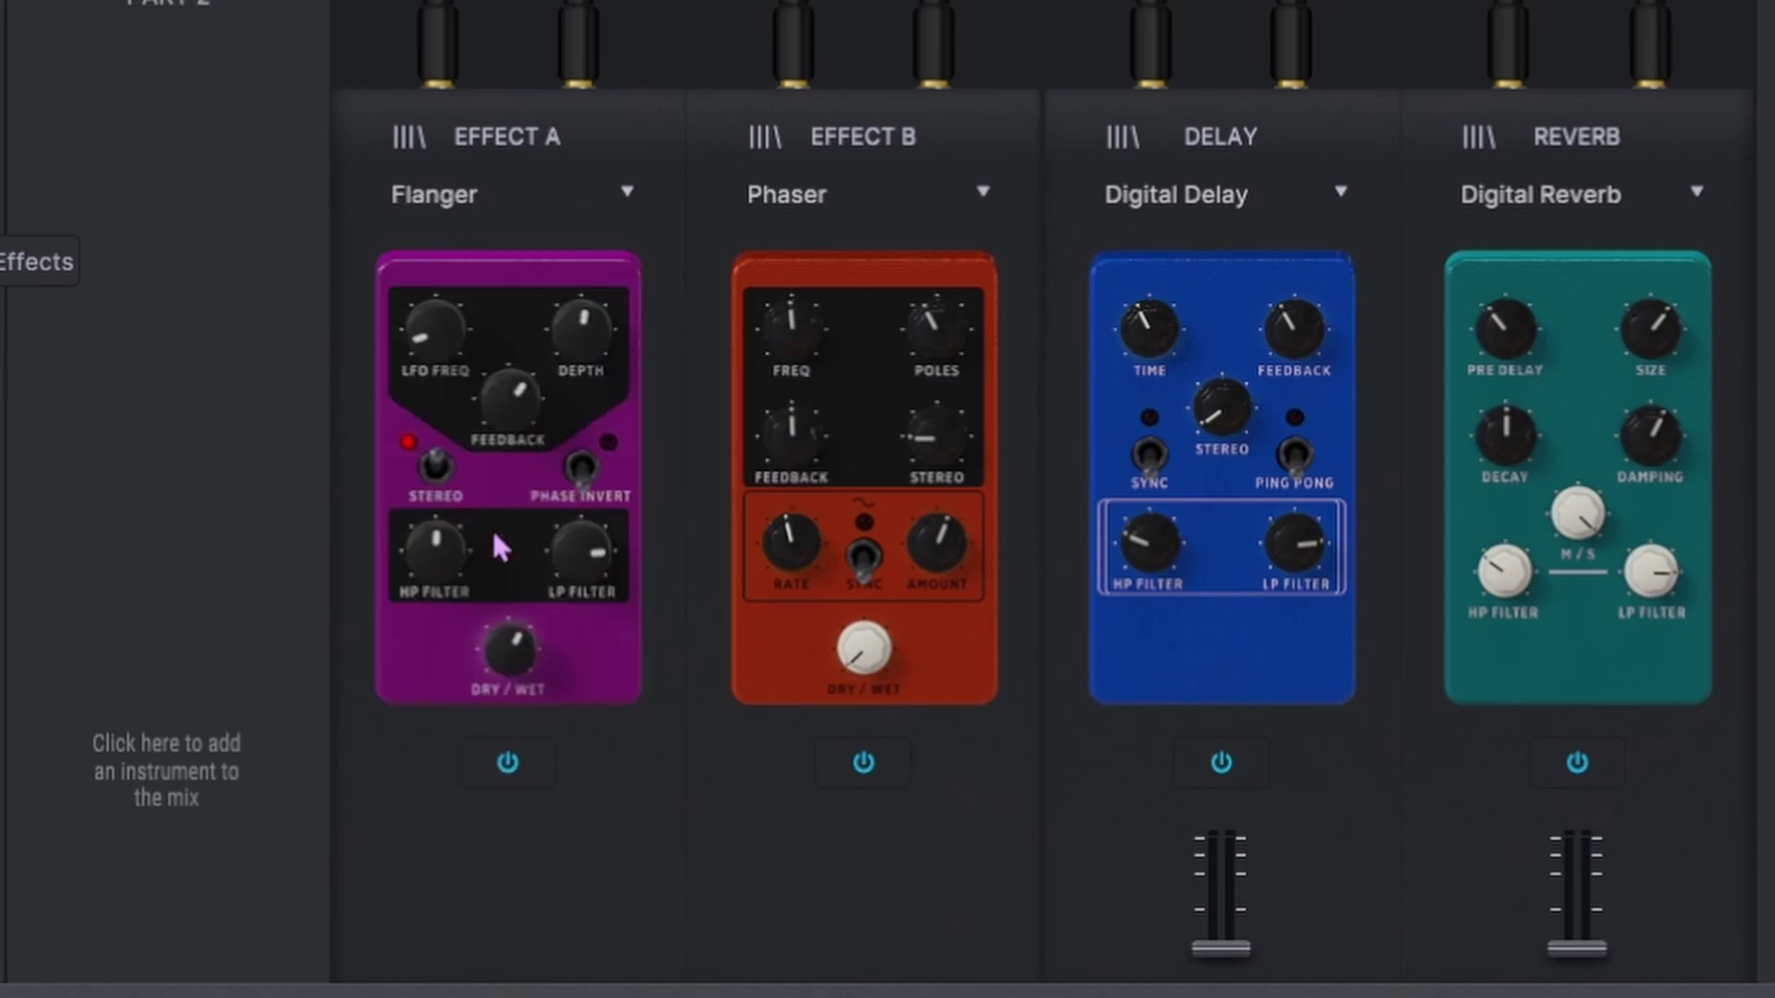
drag(446, 328, 447, 320)
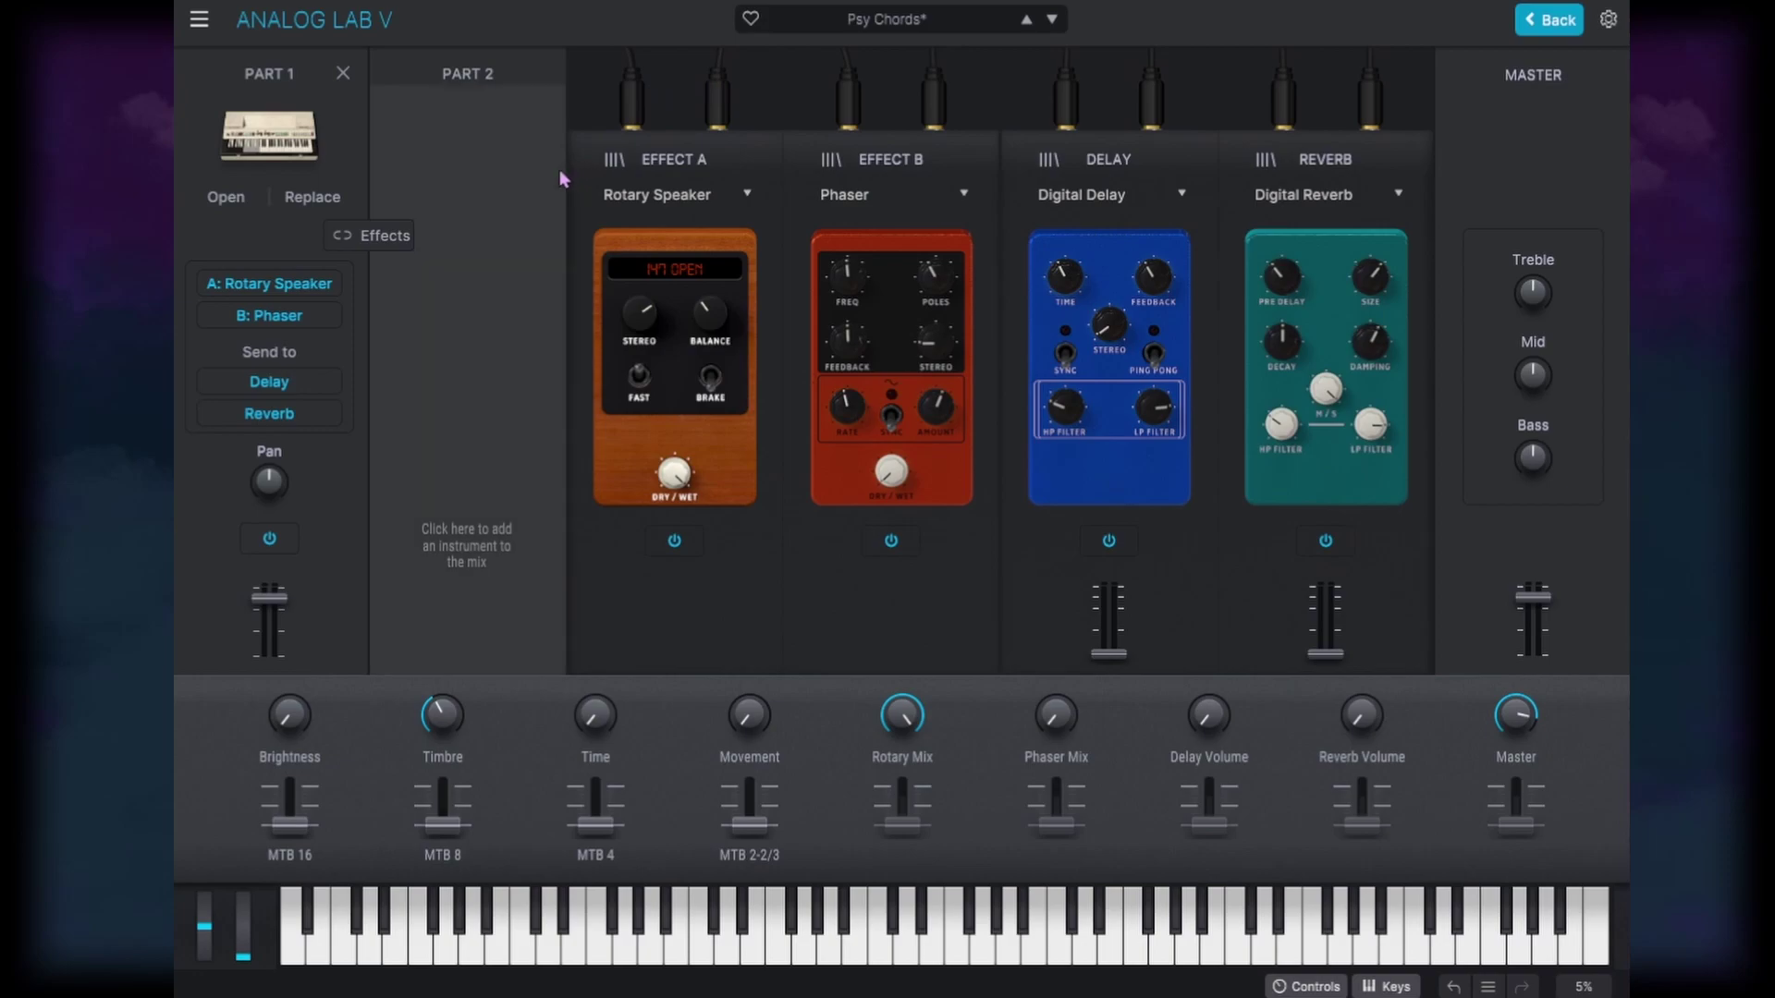
Show the Farfisa organ's panel for Part 1 and reveal its Advanced controls
click(224, 198)
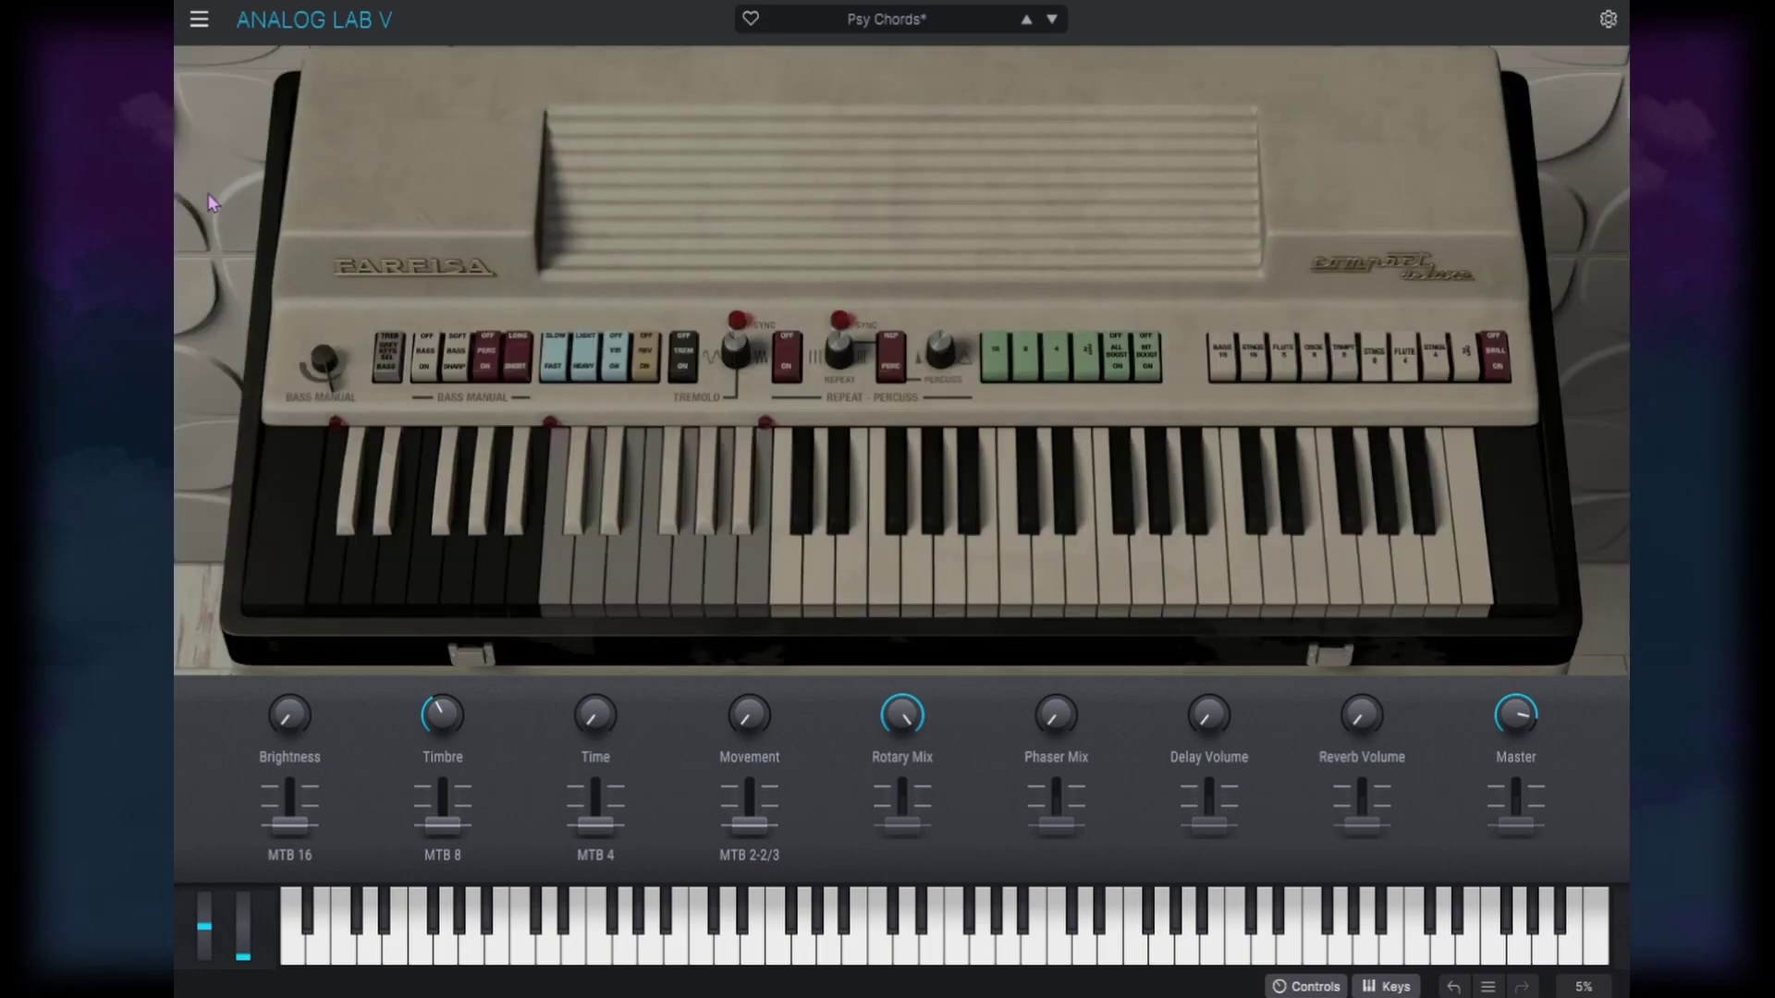
click(1090, 231)
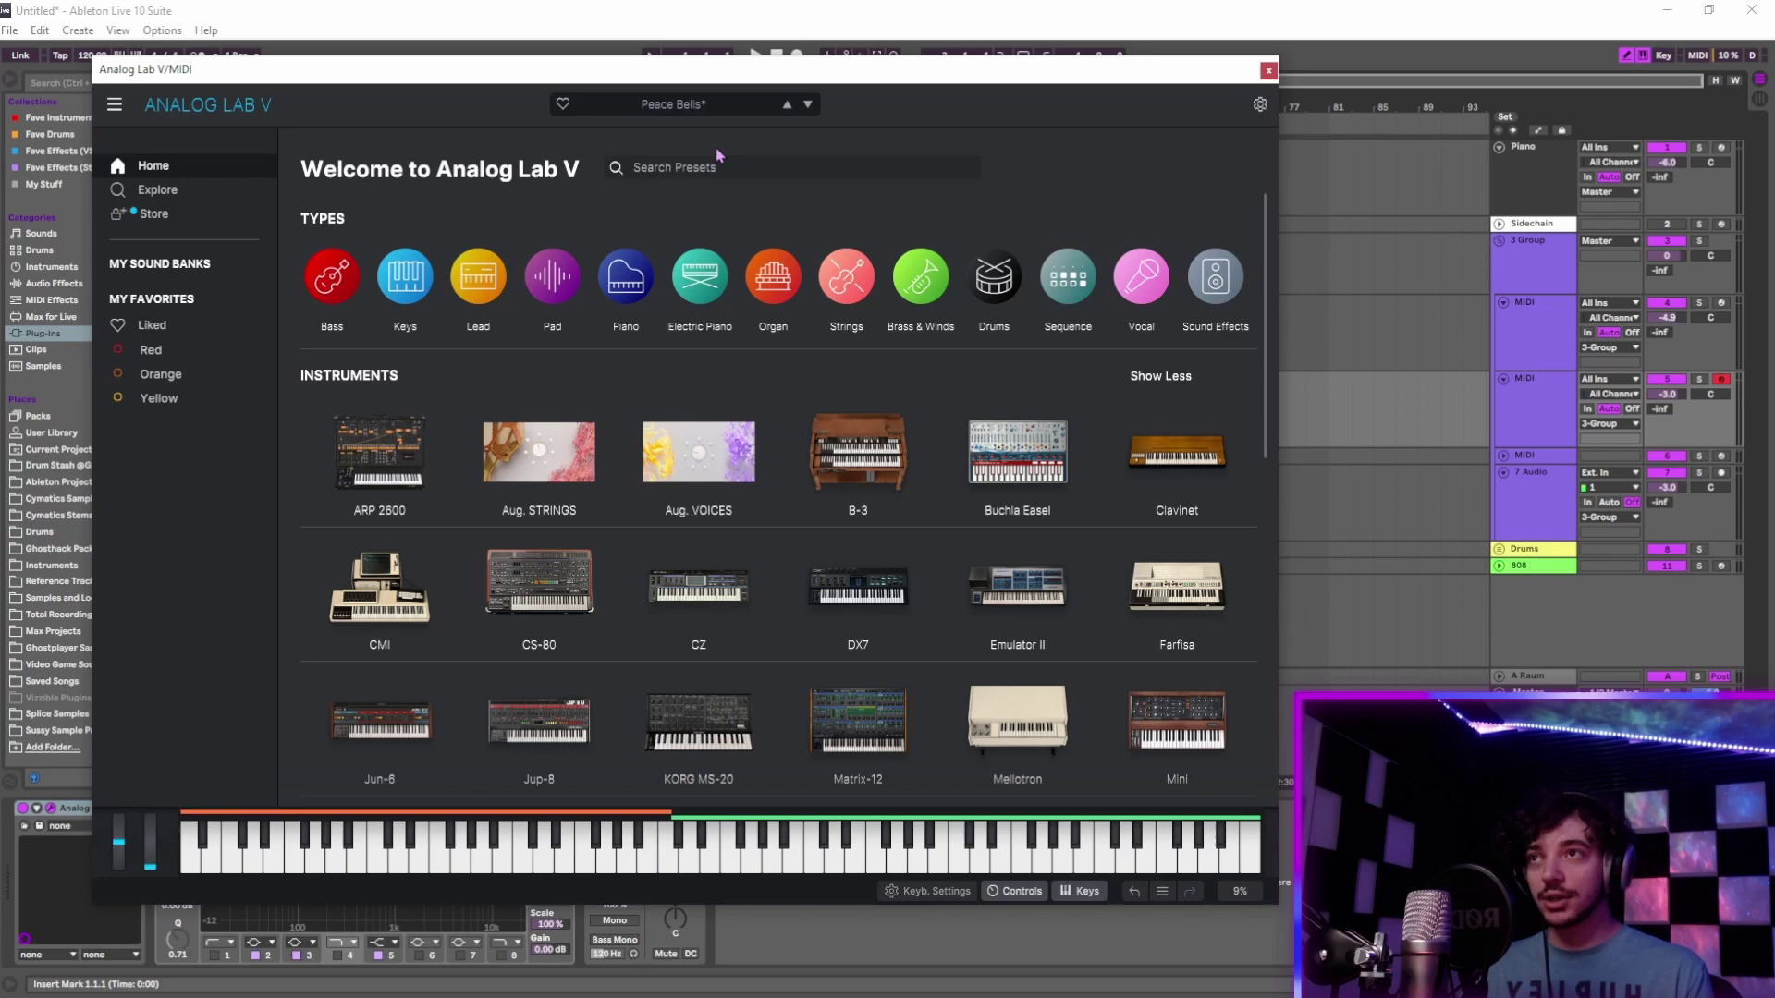
Browse Explore from the top of the list, trying 1 Osc Triangle, then load 1010100
click(157, 189)
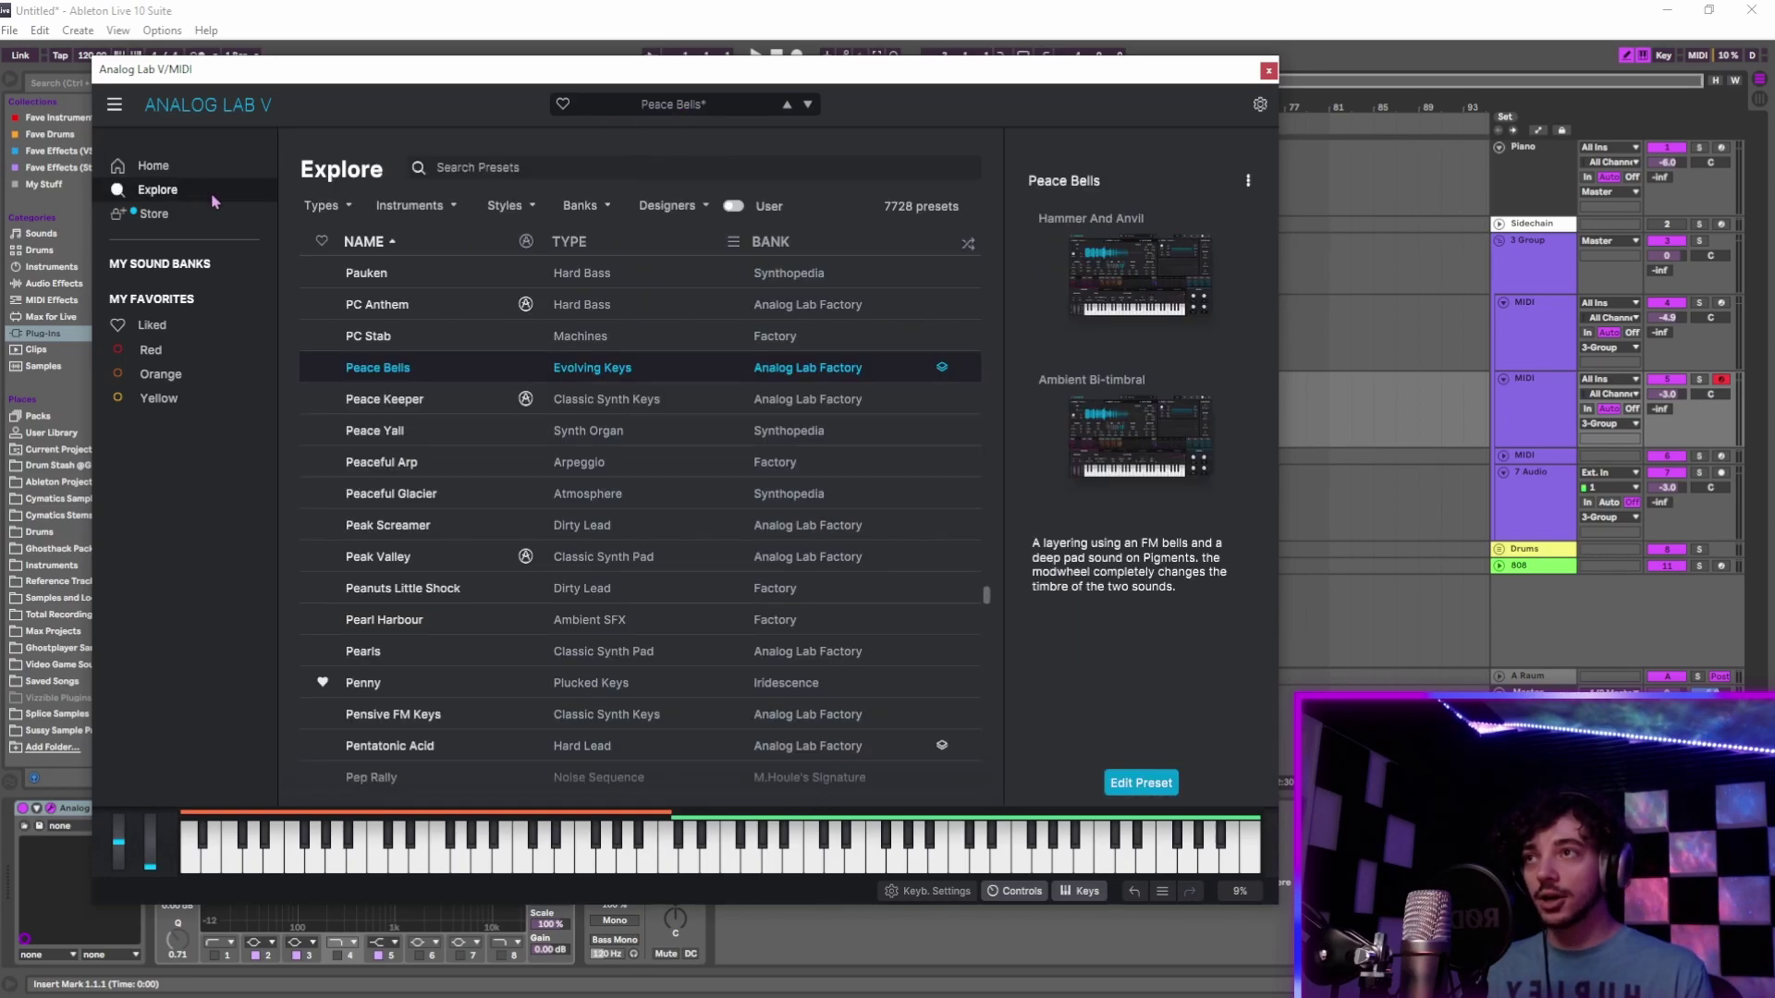
drag(988, 592, 1000, 236)
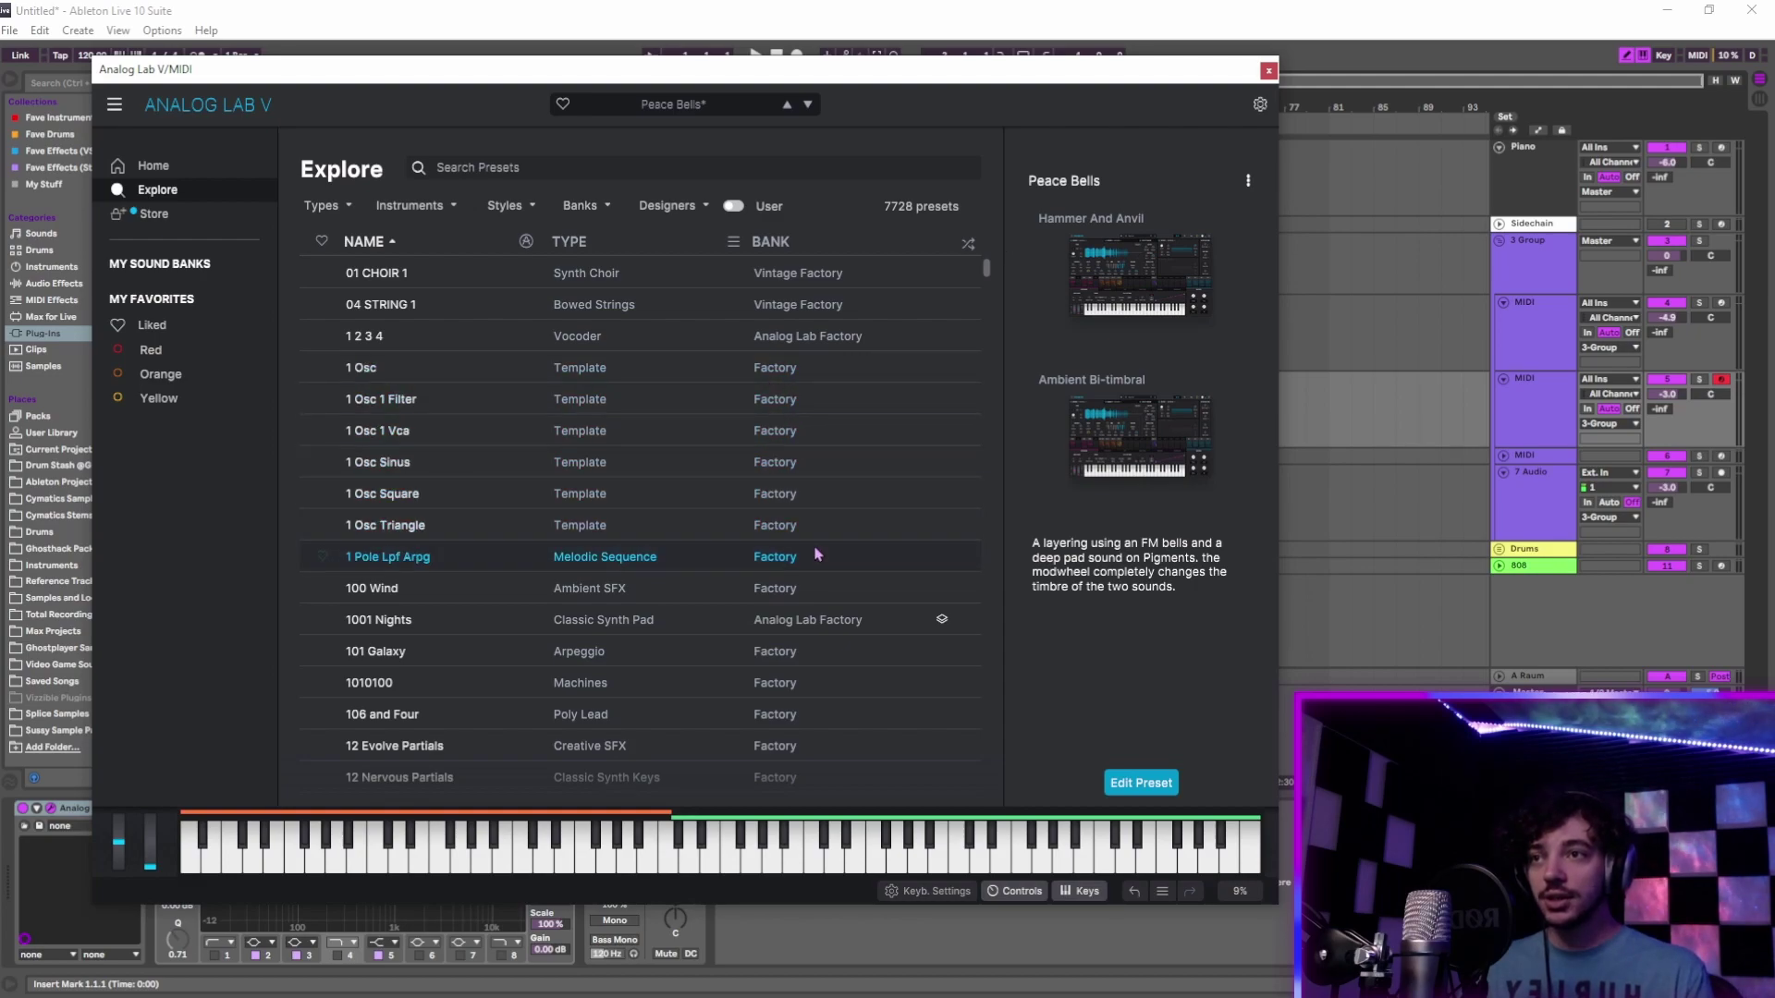
click(707, 531)
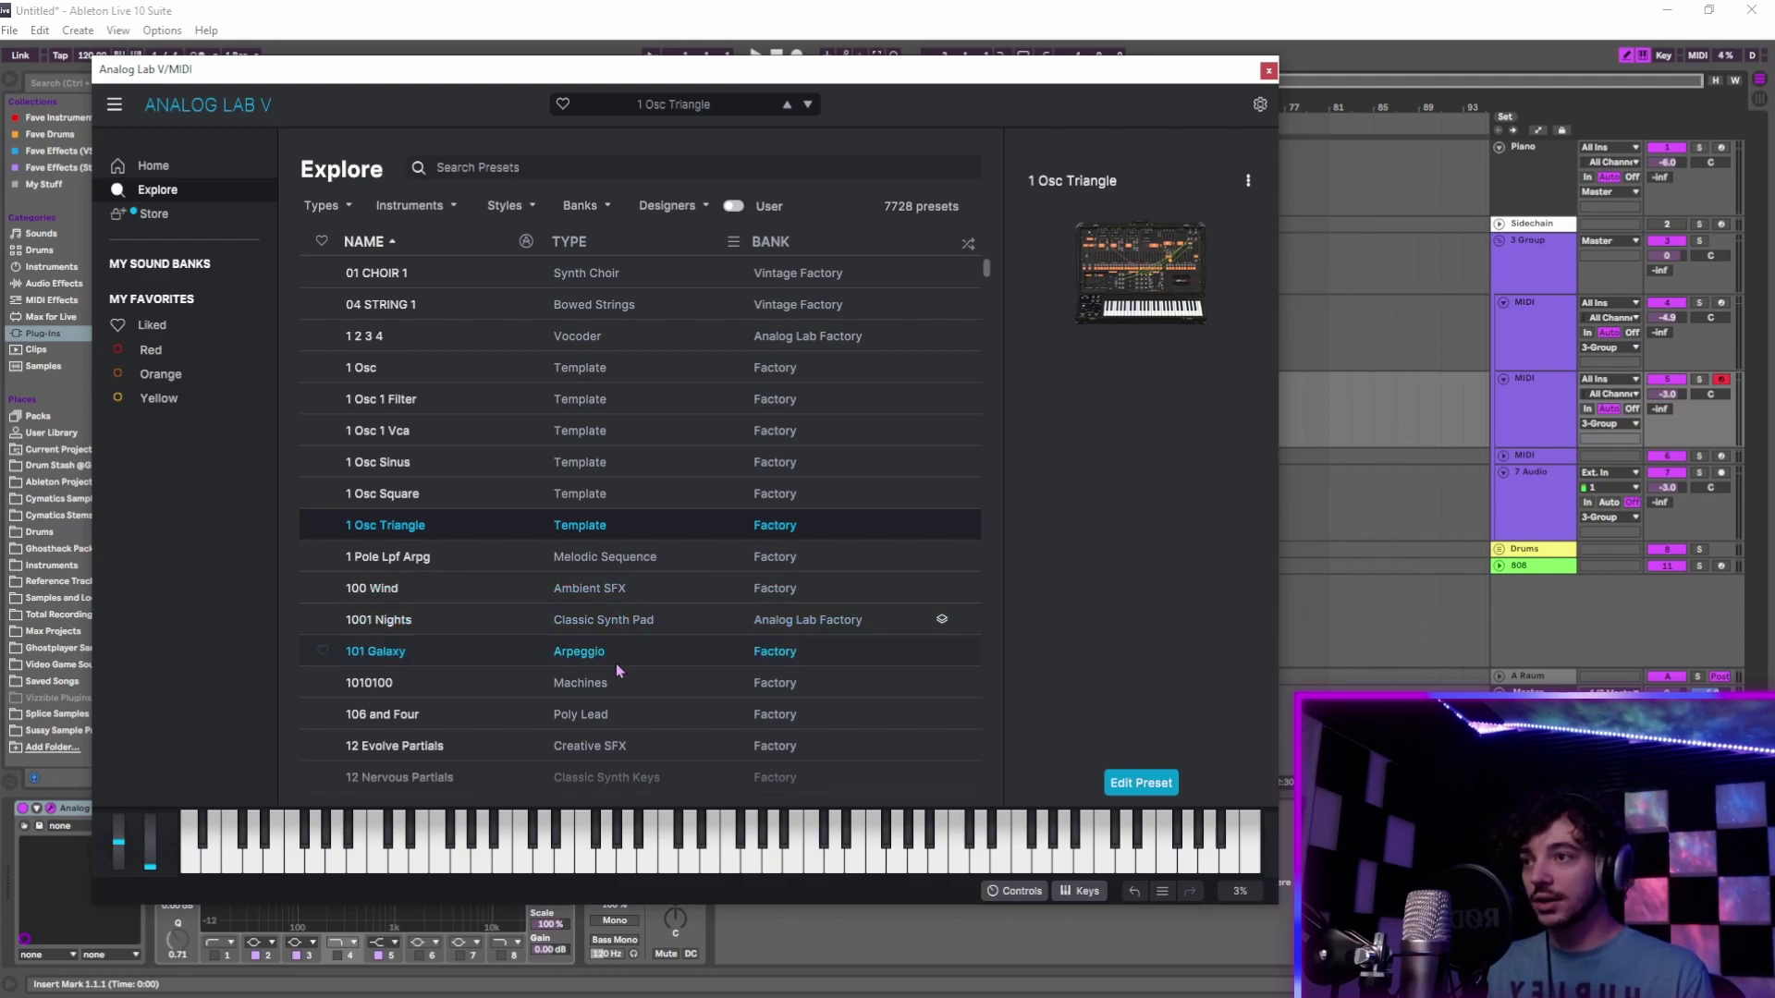
click(623, 685)
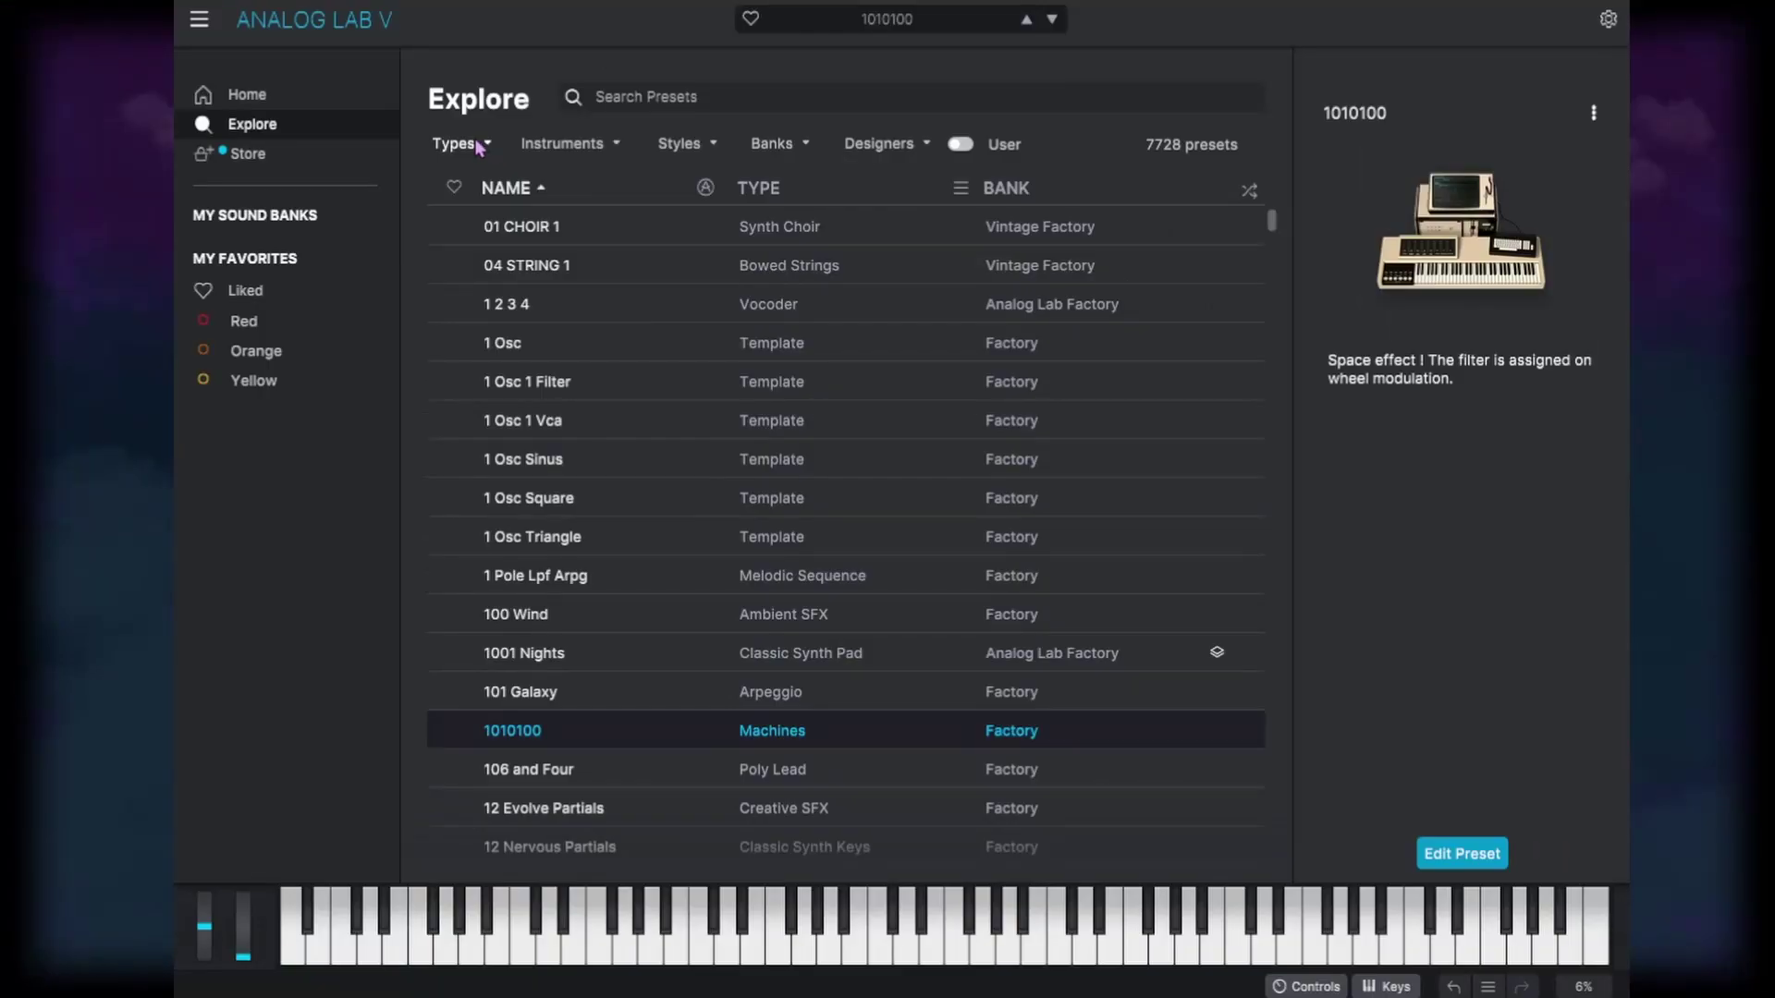
Try the Machines type filter, then switch to Keys to show 911 presets
click(333, 207)
scroll(787, 543, down, 3)
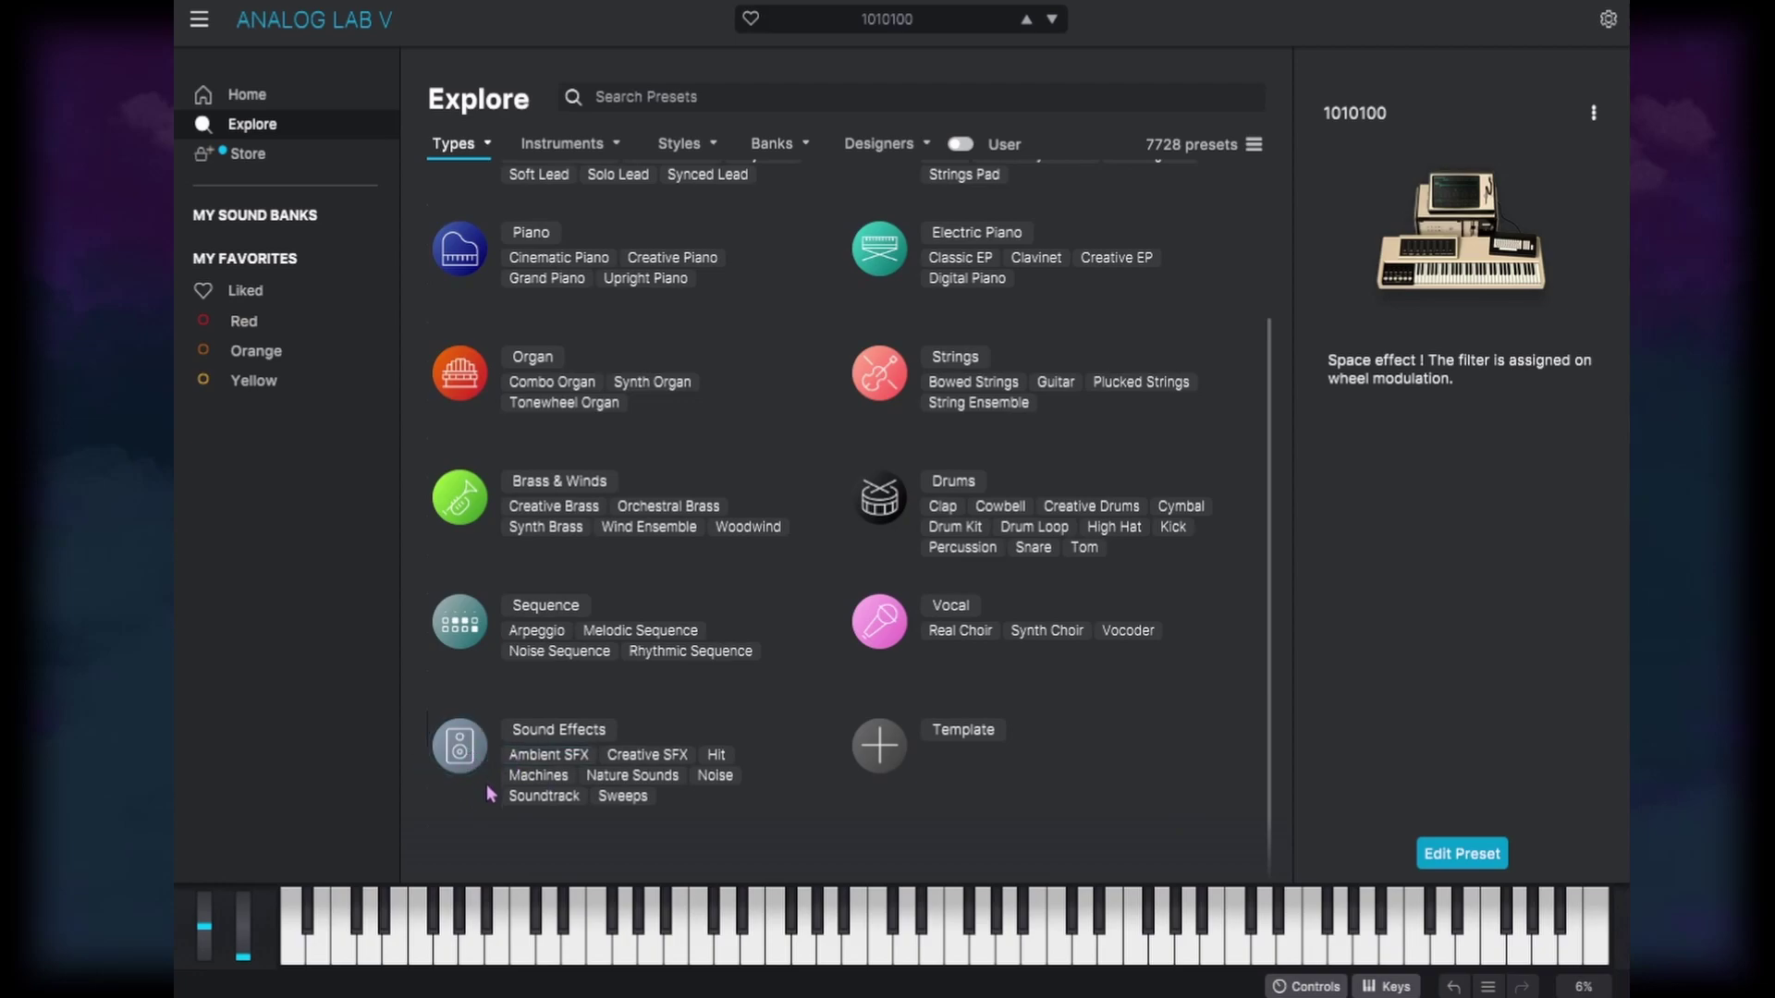
click(536, 775)
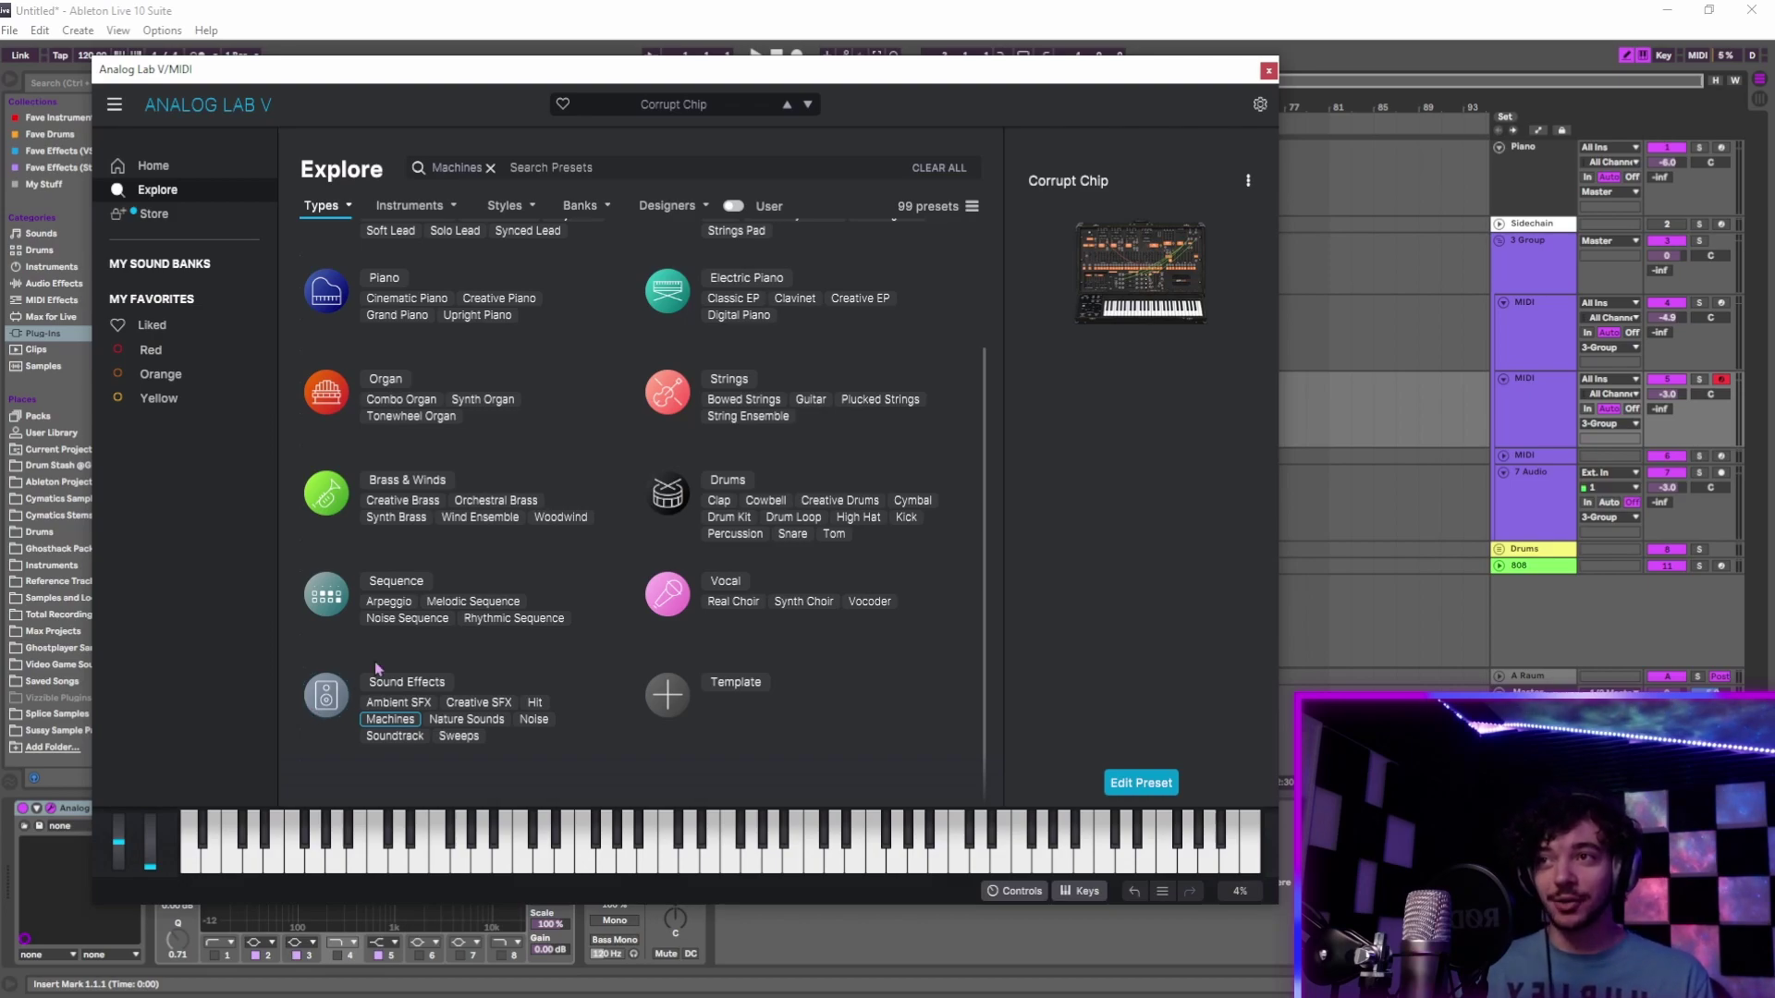
scroll(561, 684, up, 3)
click(626, 287)
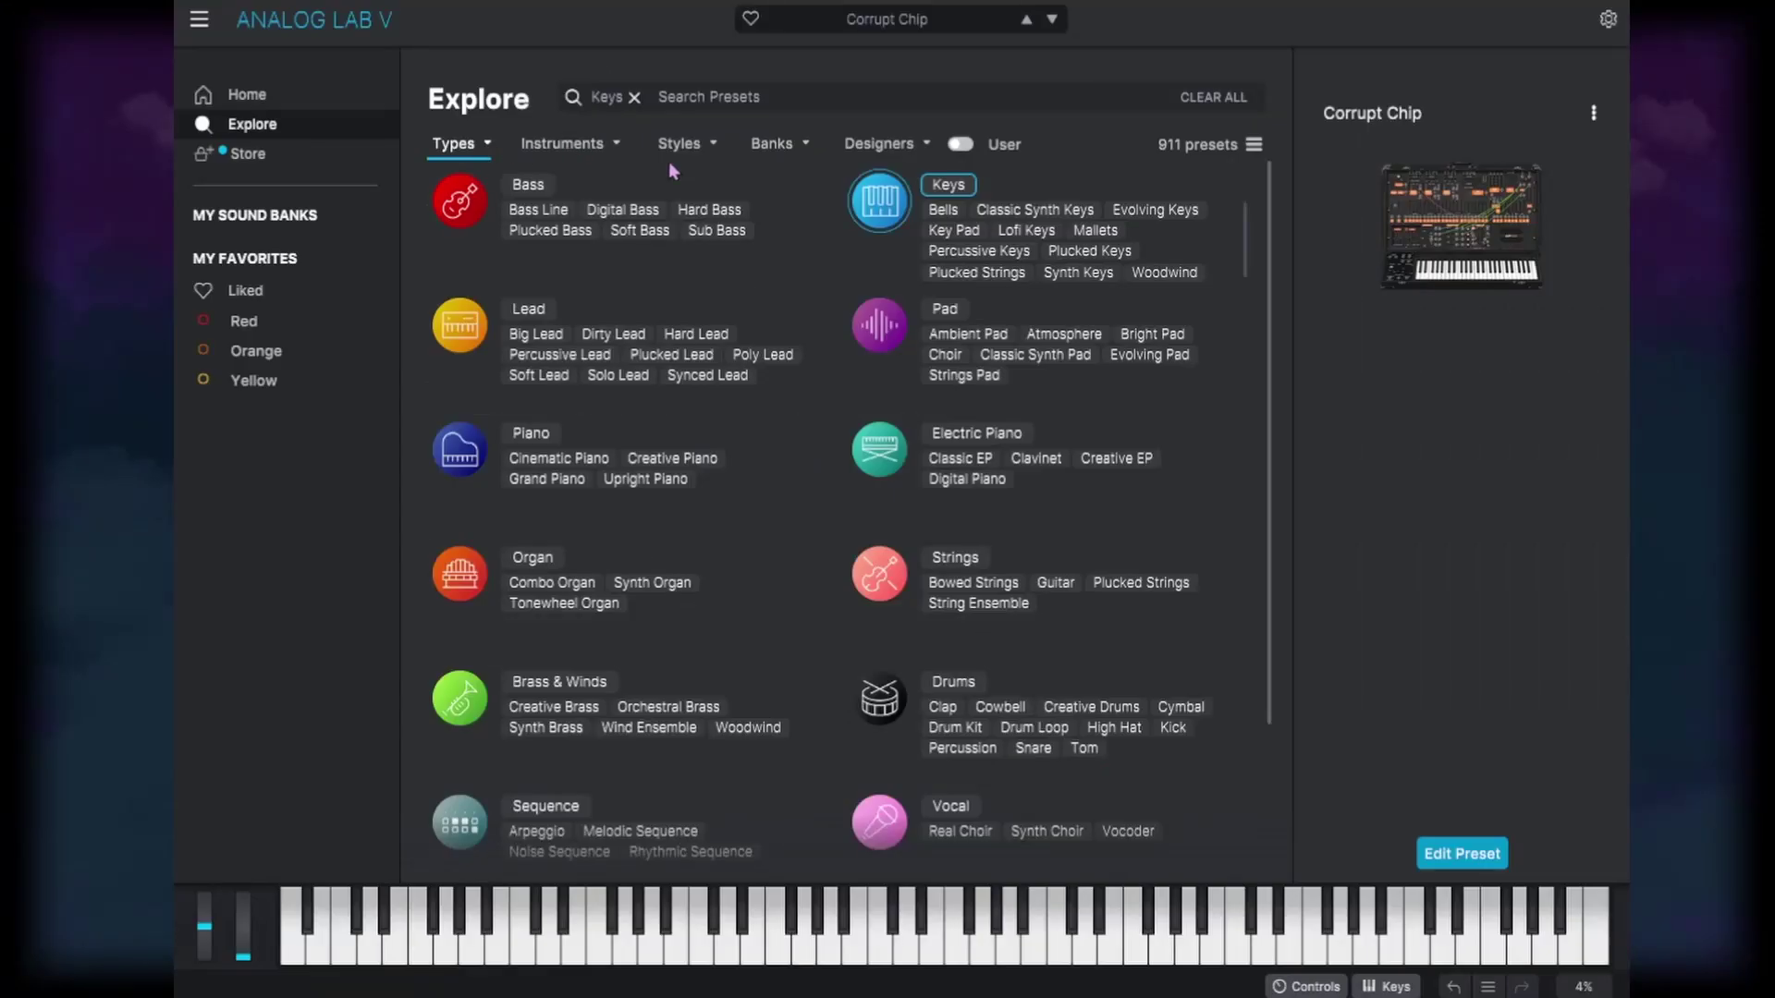
Add the Bells filter and audition Autopat, Back Me Up, Bali Bells and Ballerina
click(957, 211)
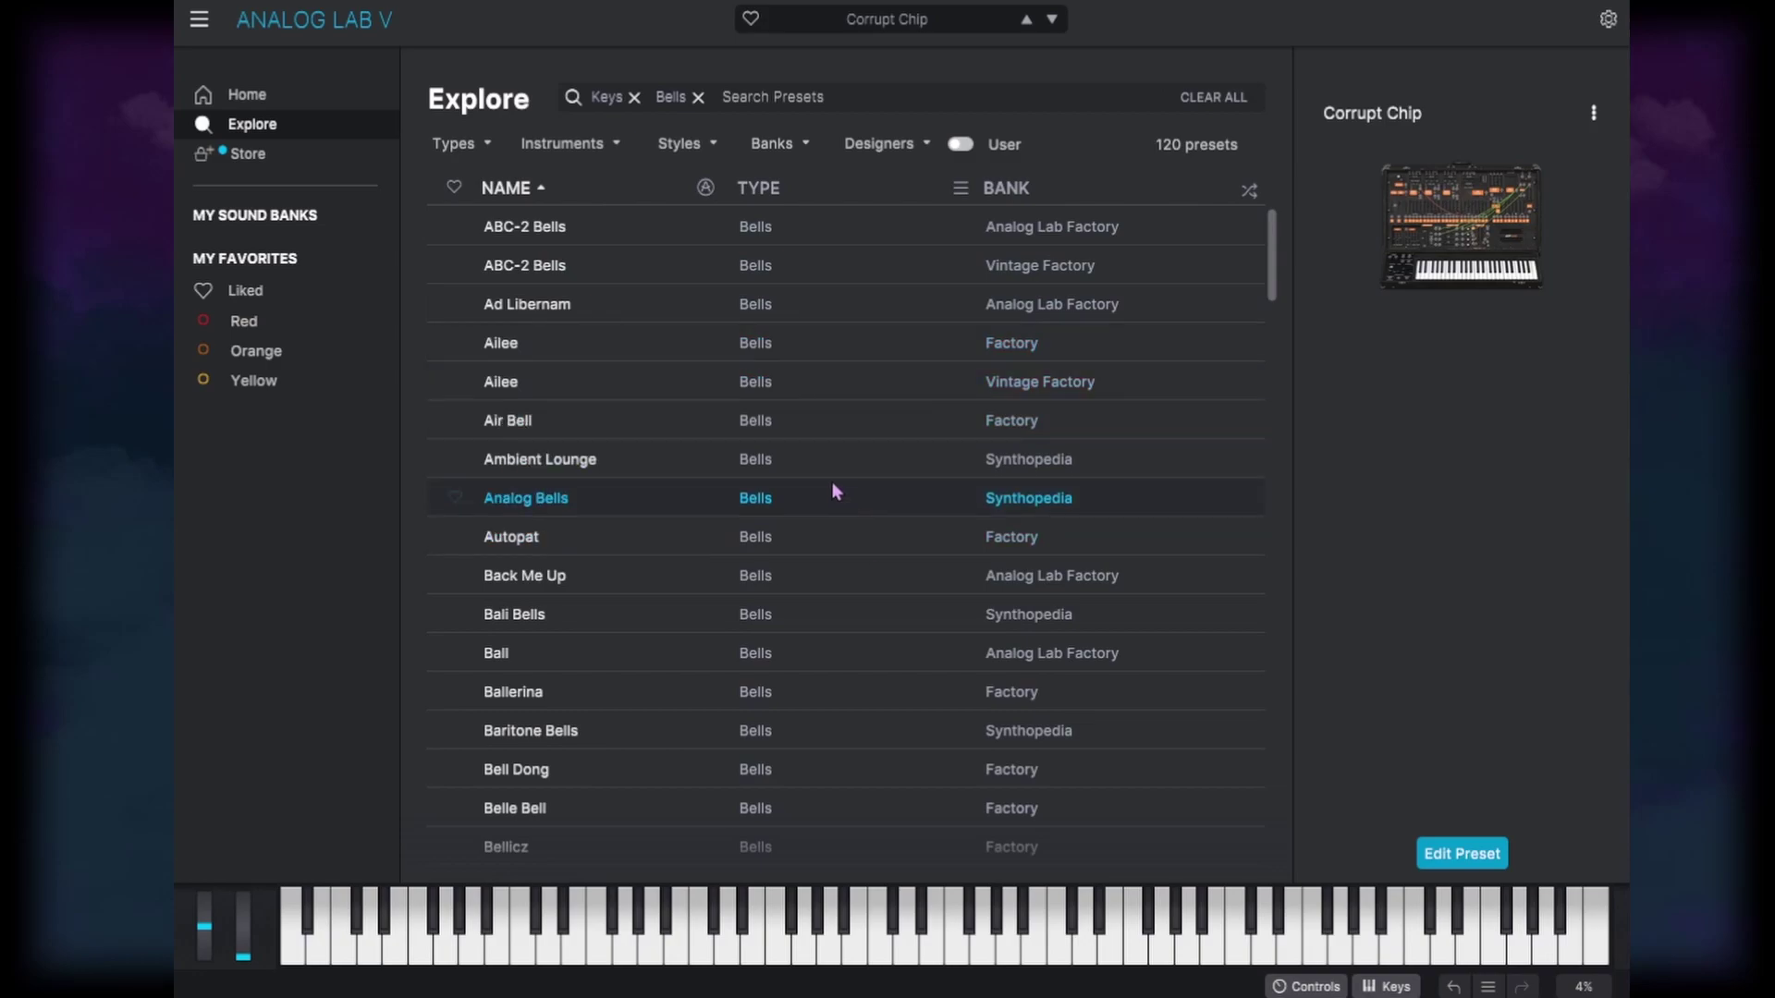
click(816, 536)
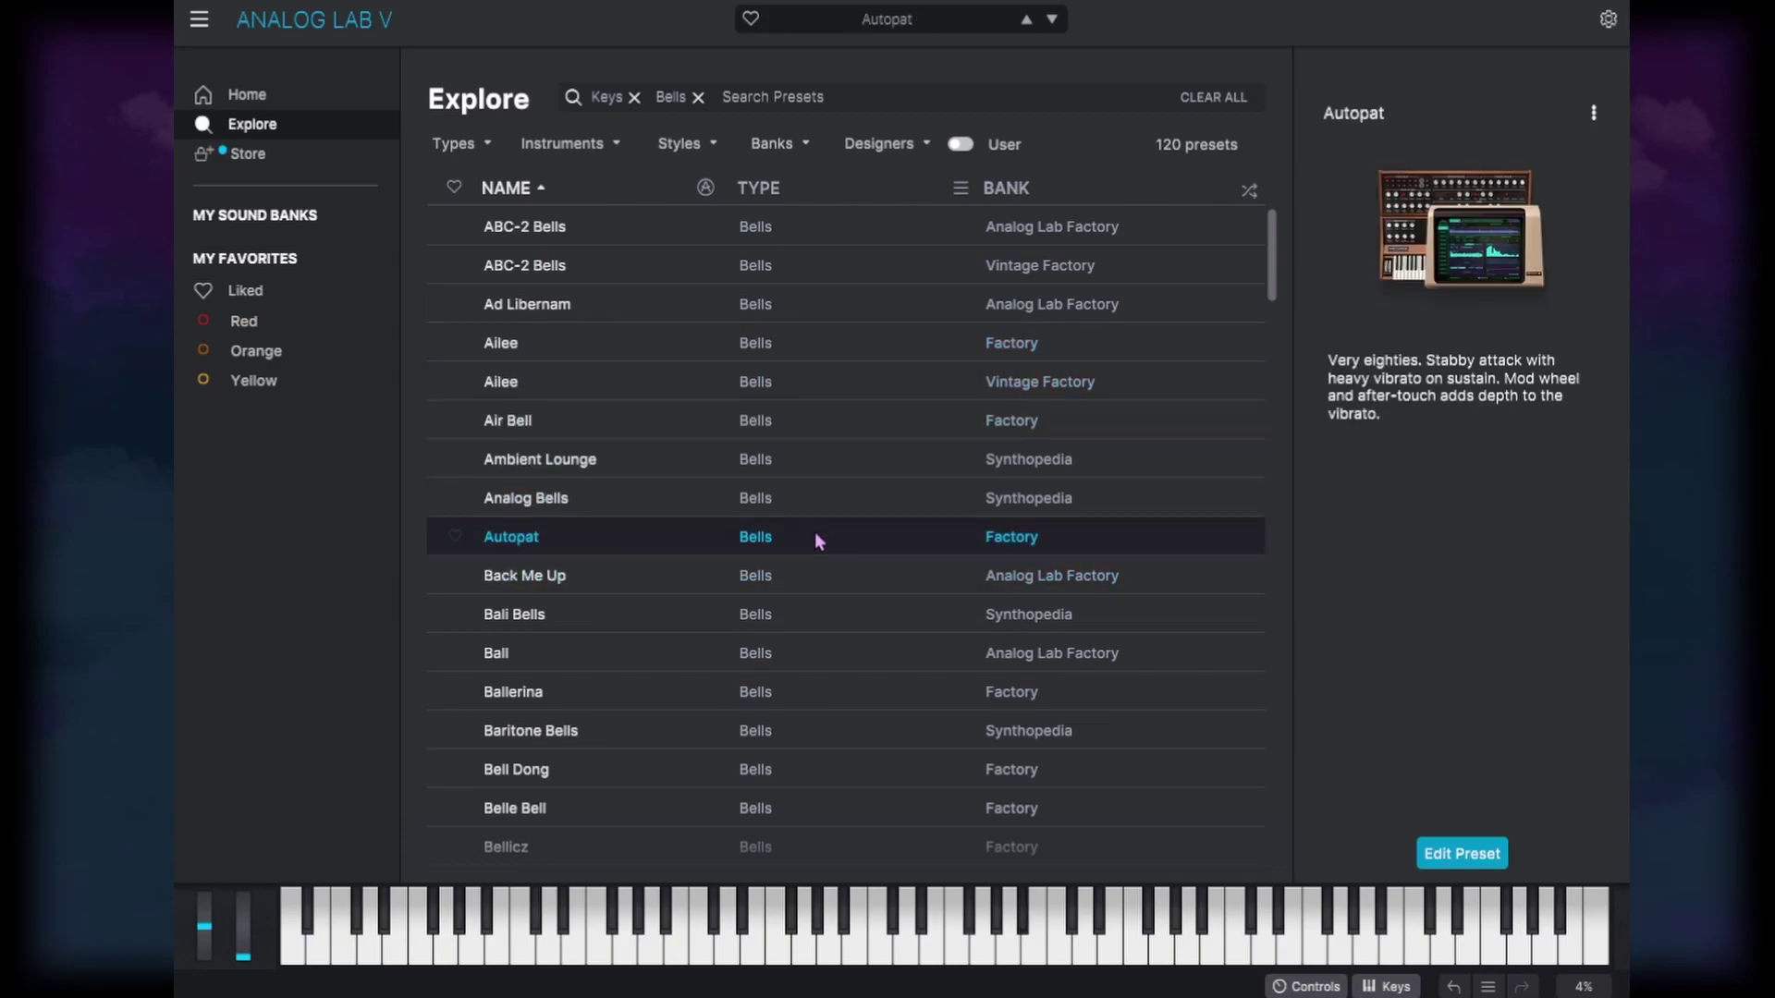
key(Down)
key(Down)
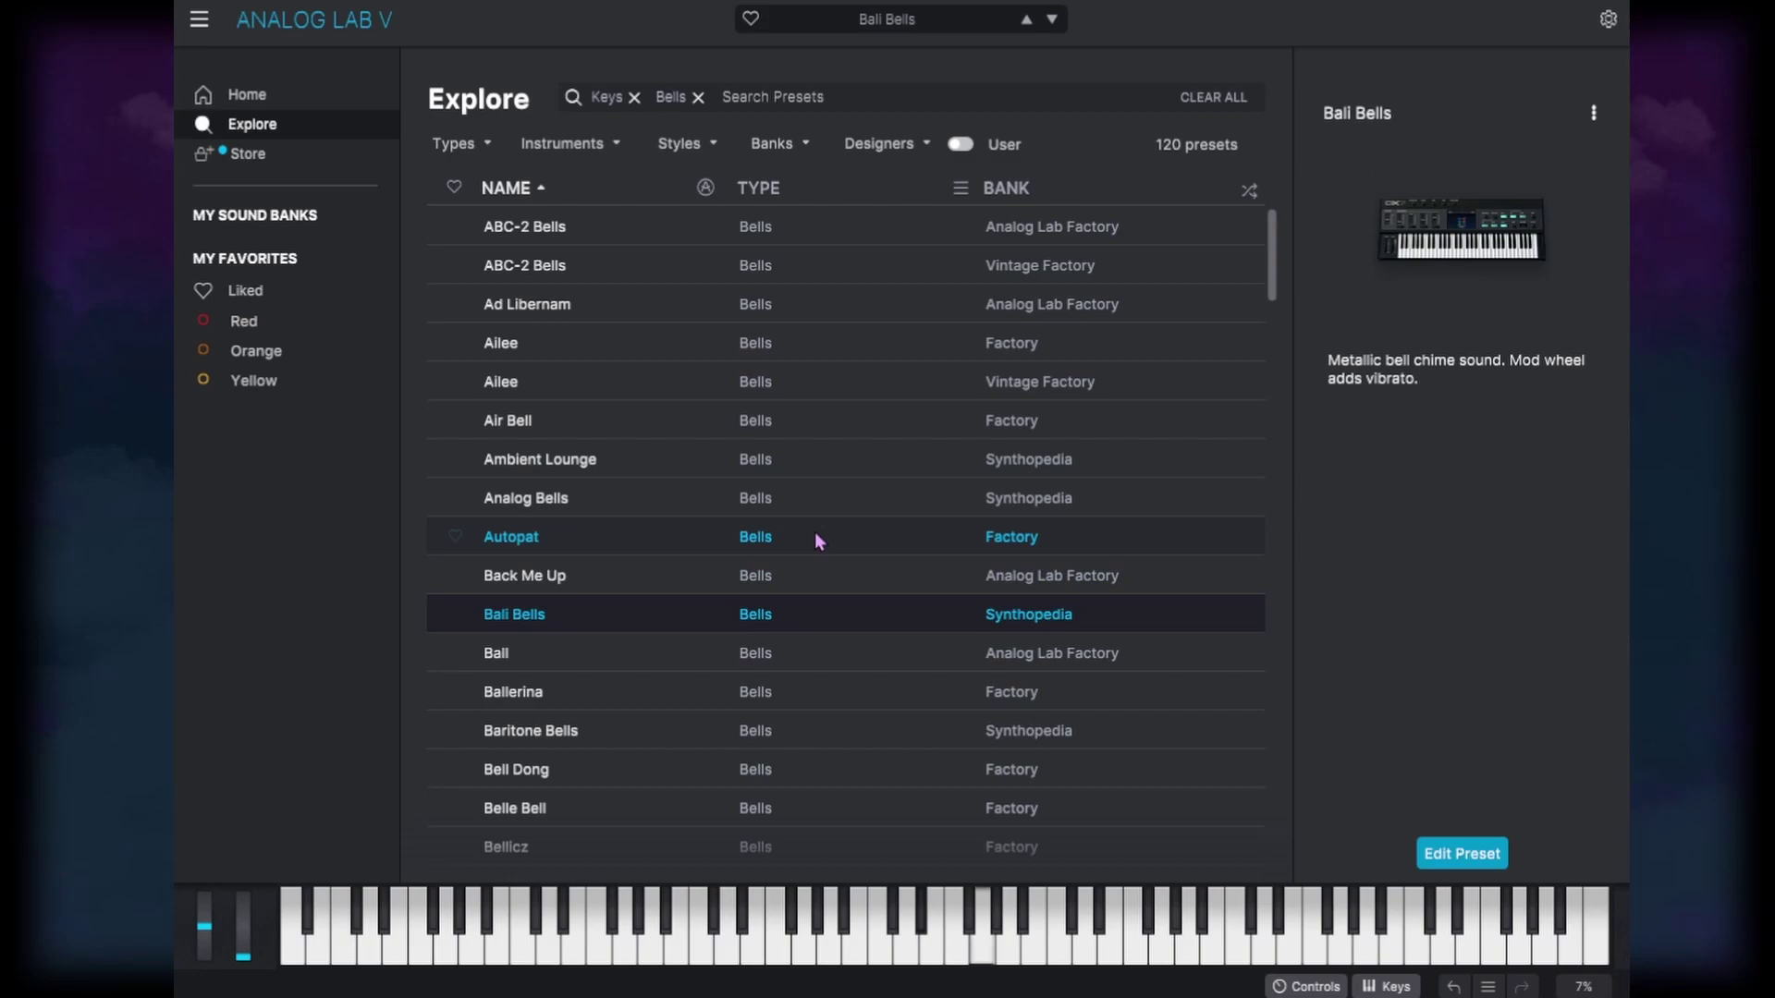
key(Down)
key(Down)
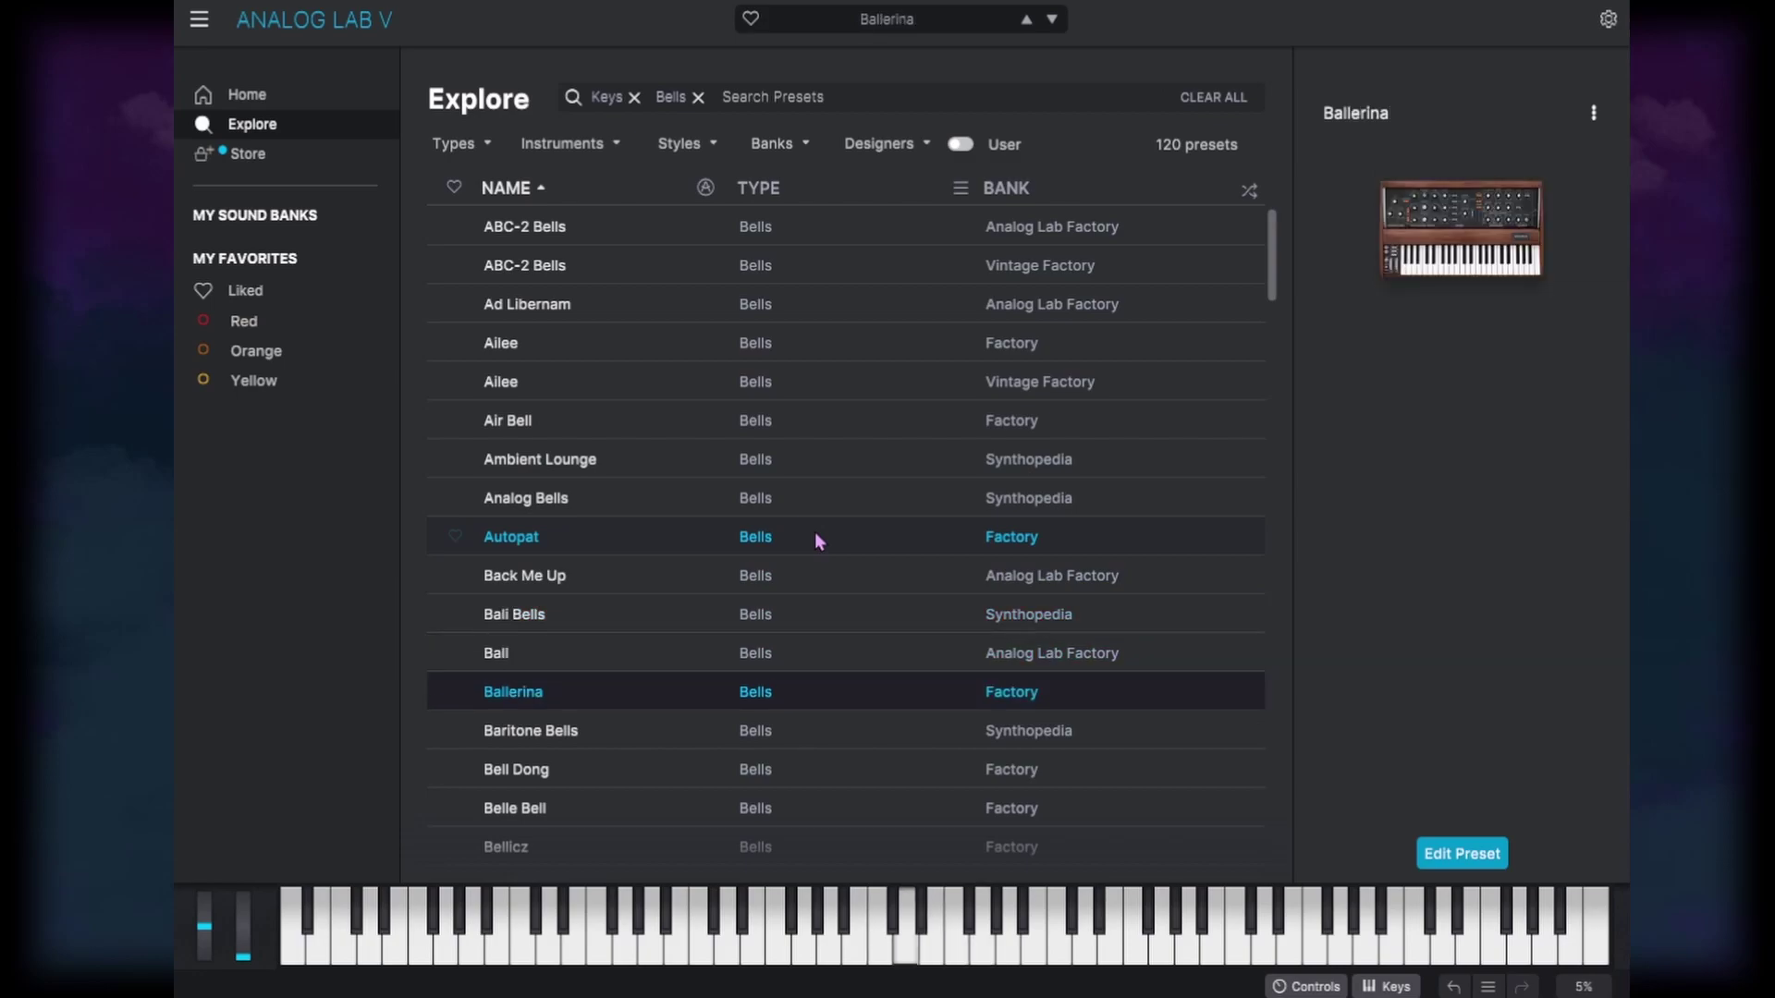
Audition Bell Dong, Bellicz, Bellifraid and Bellupo, then return to the top of the list
key(Down)
key(Down)
key(Down)
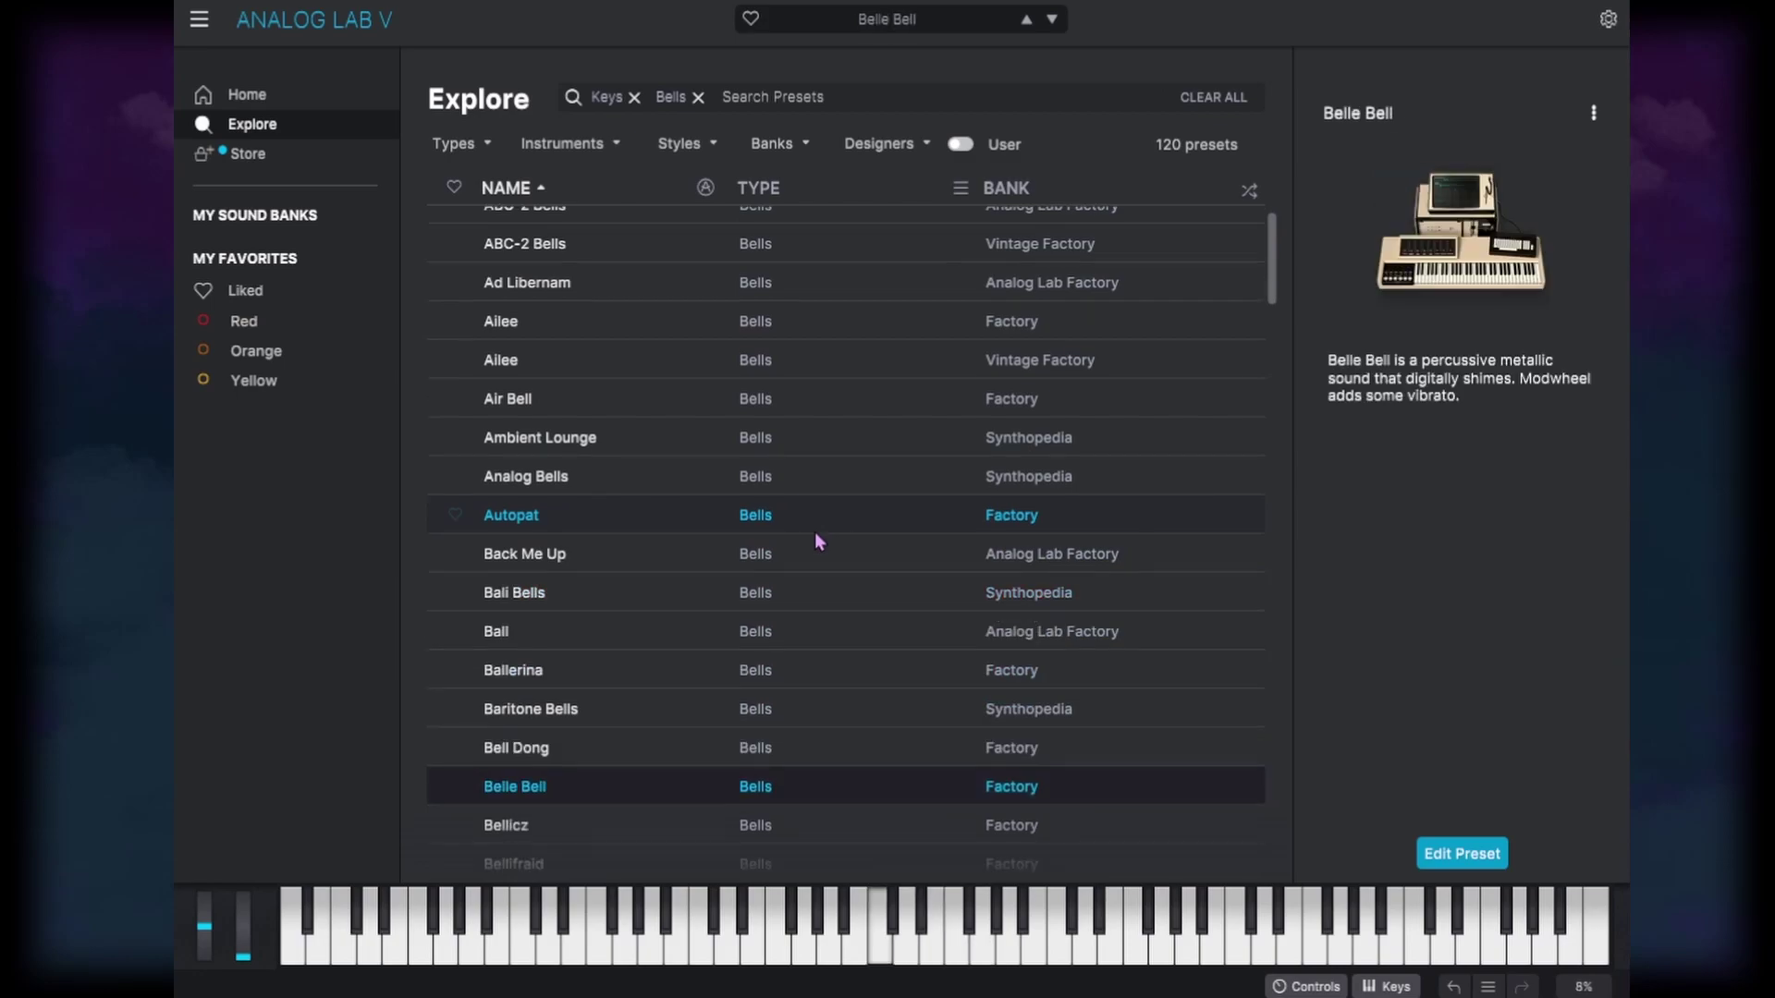
key(Down)
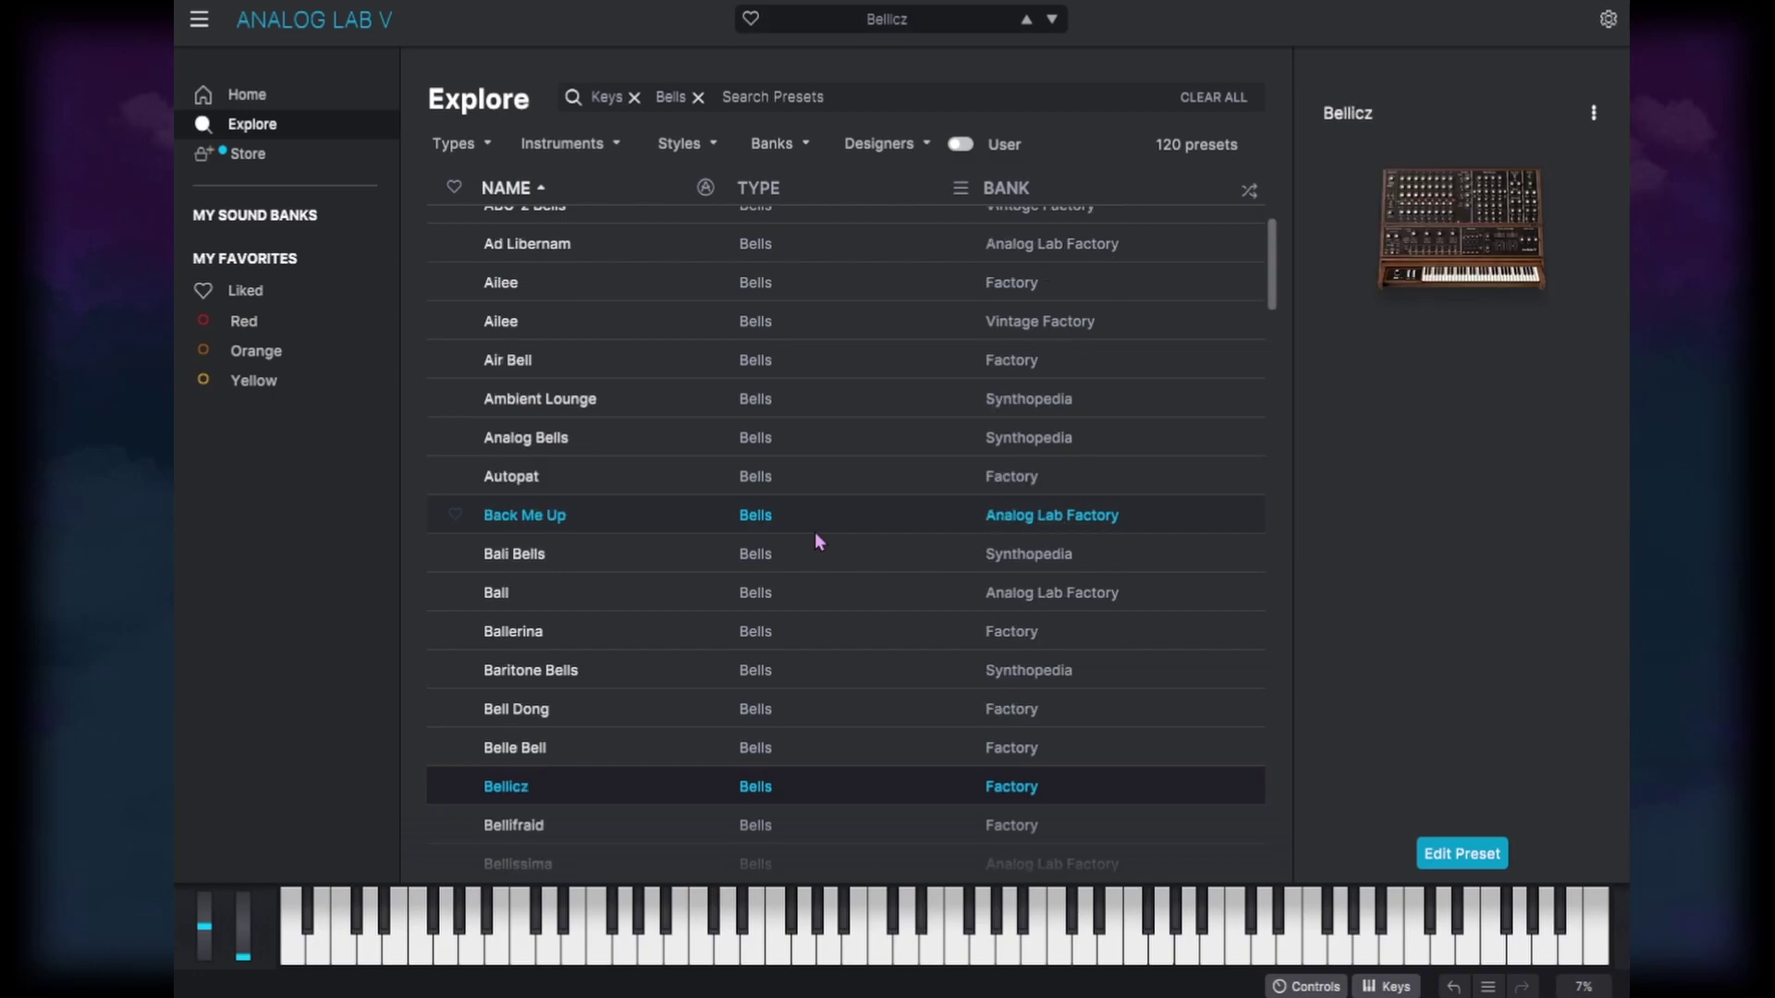
key(Down)
key(Down)
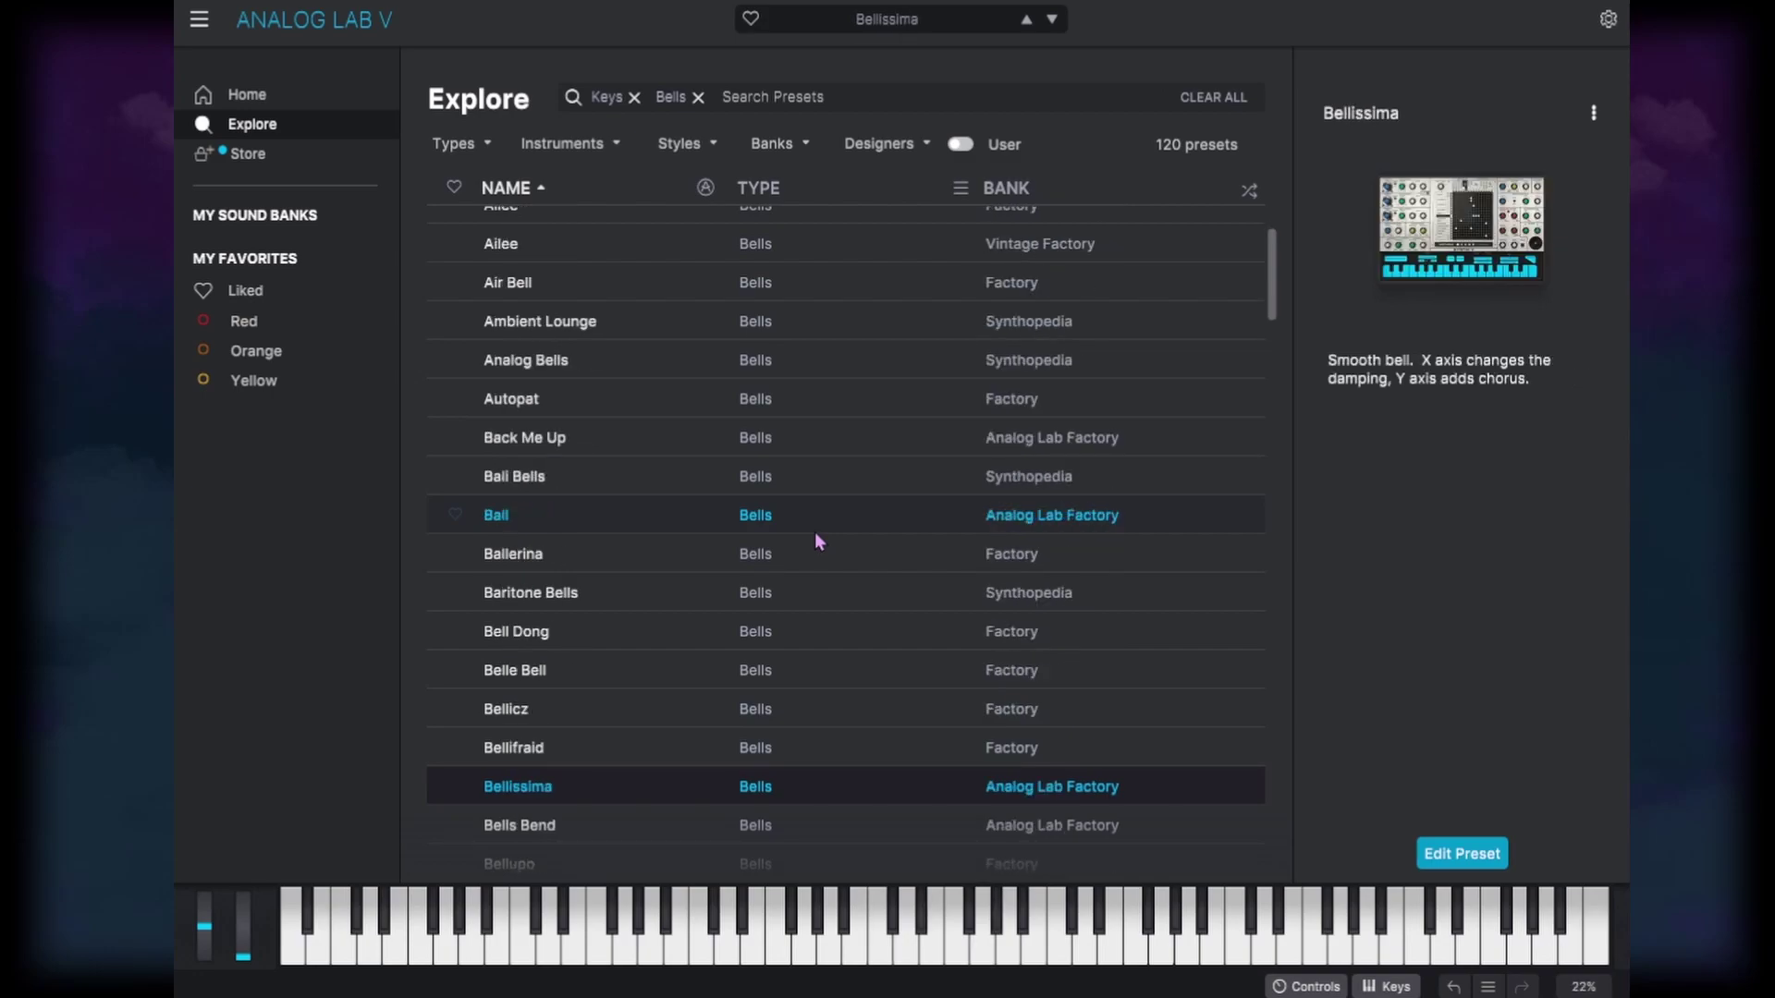
key(Down)
key(Down)
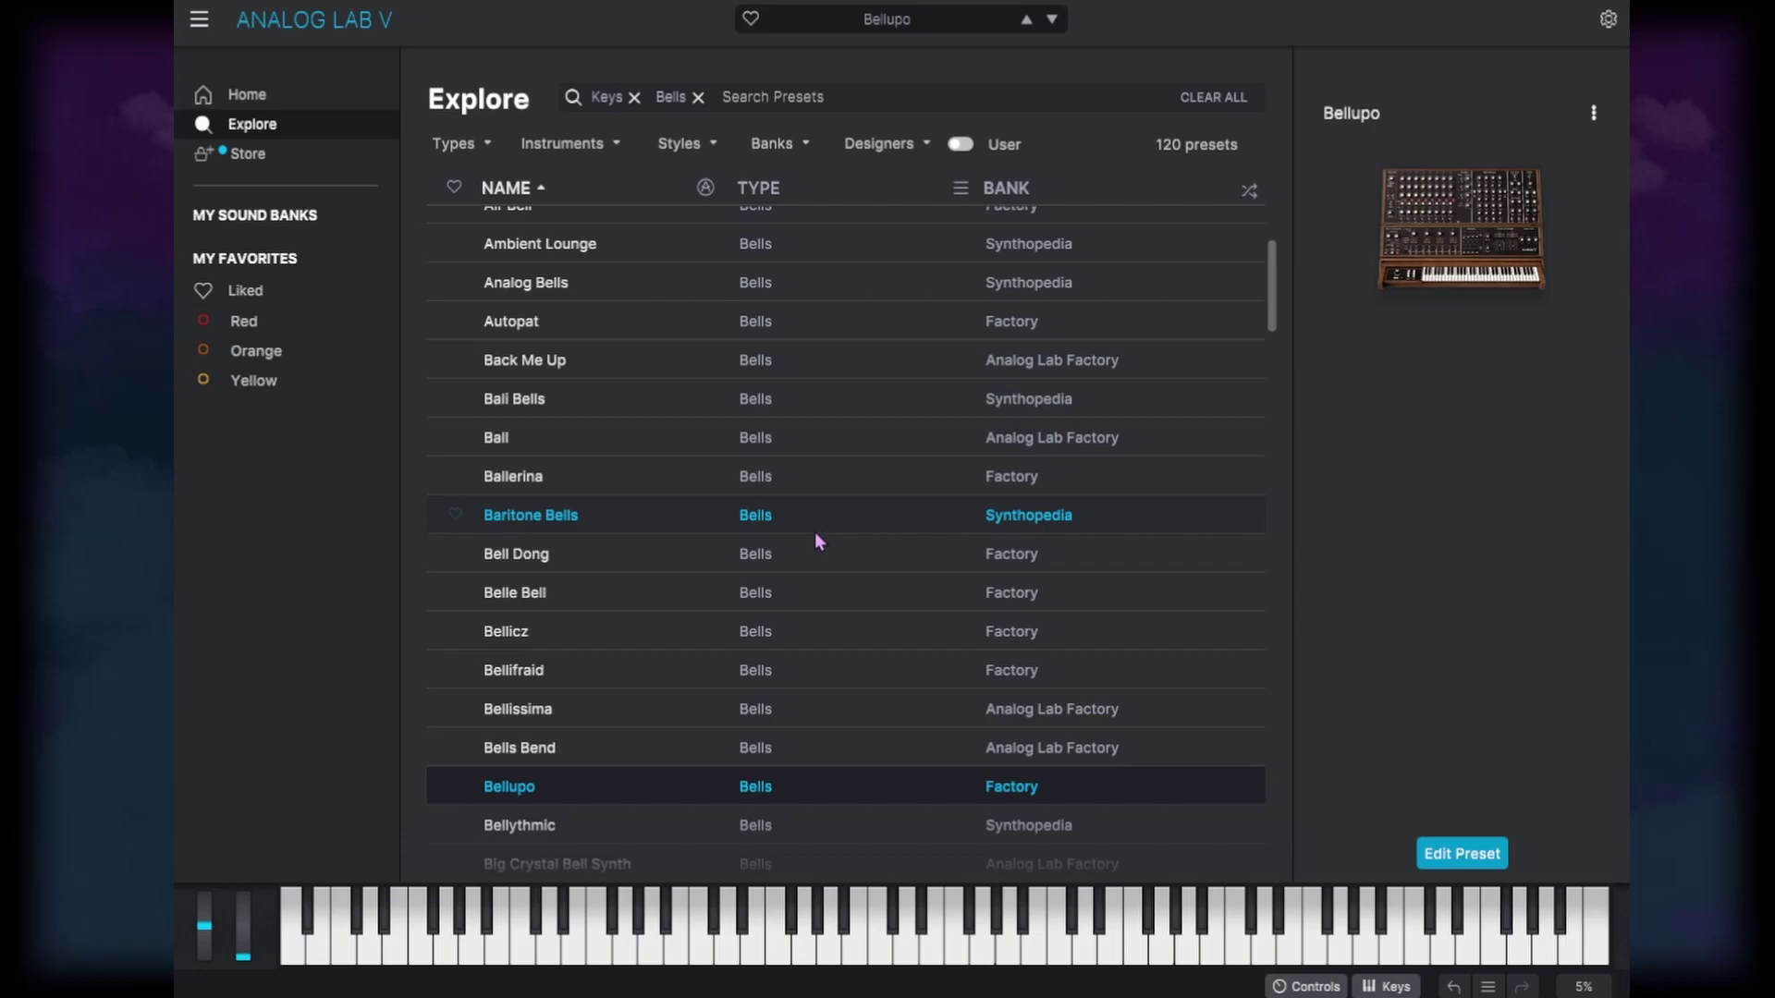
key(Down)
key(Down)
key(Down)
key(Down)
key(Down)
key(Down)
key(Down)
key(Down)
key(Down)
key(Down)
key(Down)
key(Down)
key(Down)
key(Down)
key(Down)
key(Down)
key(Down)
key(Down)
key(Down)
key(Down)
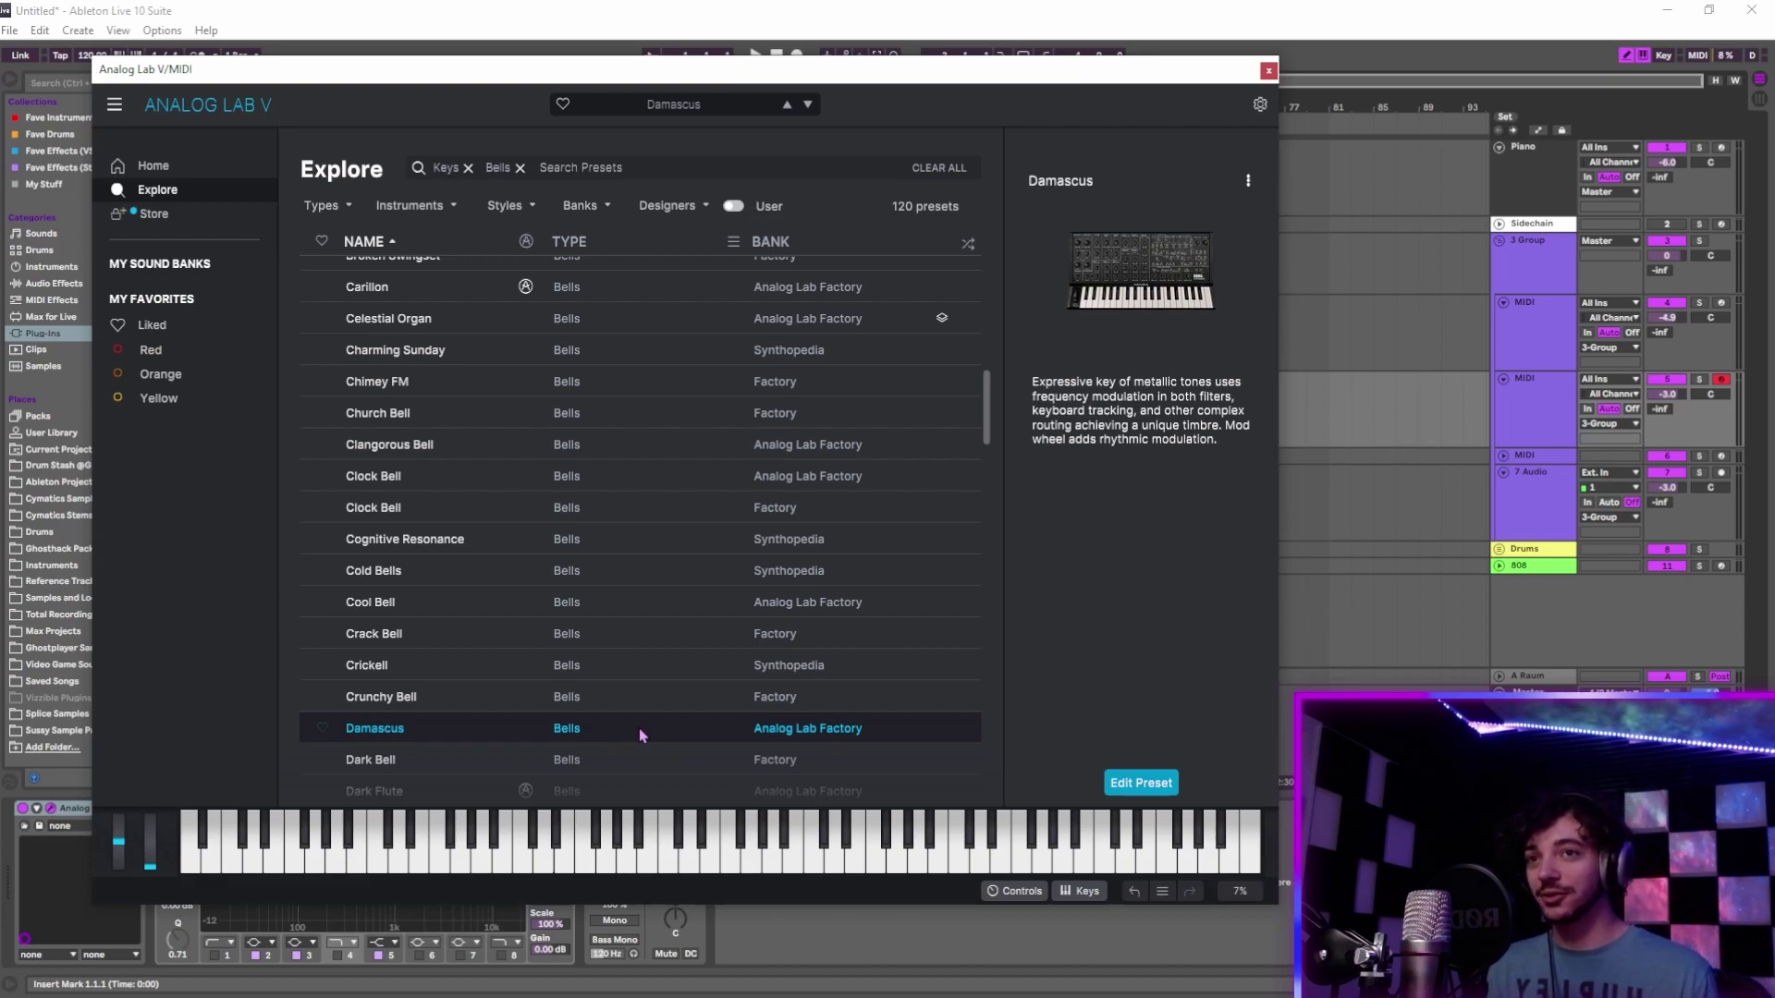
scroll(640, 730, down, 1)
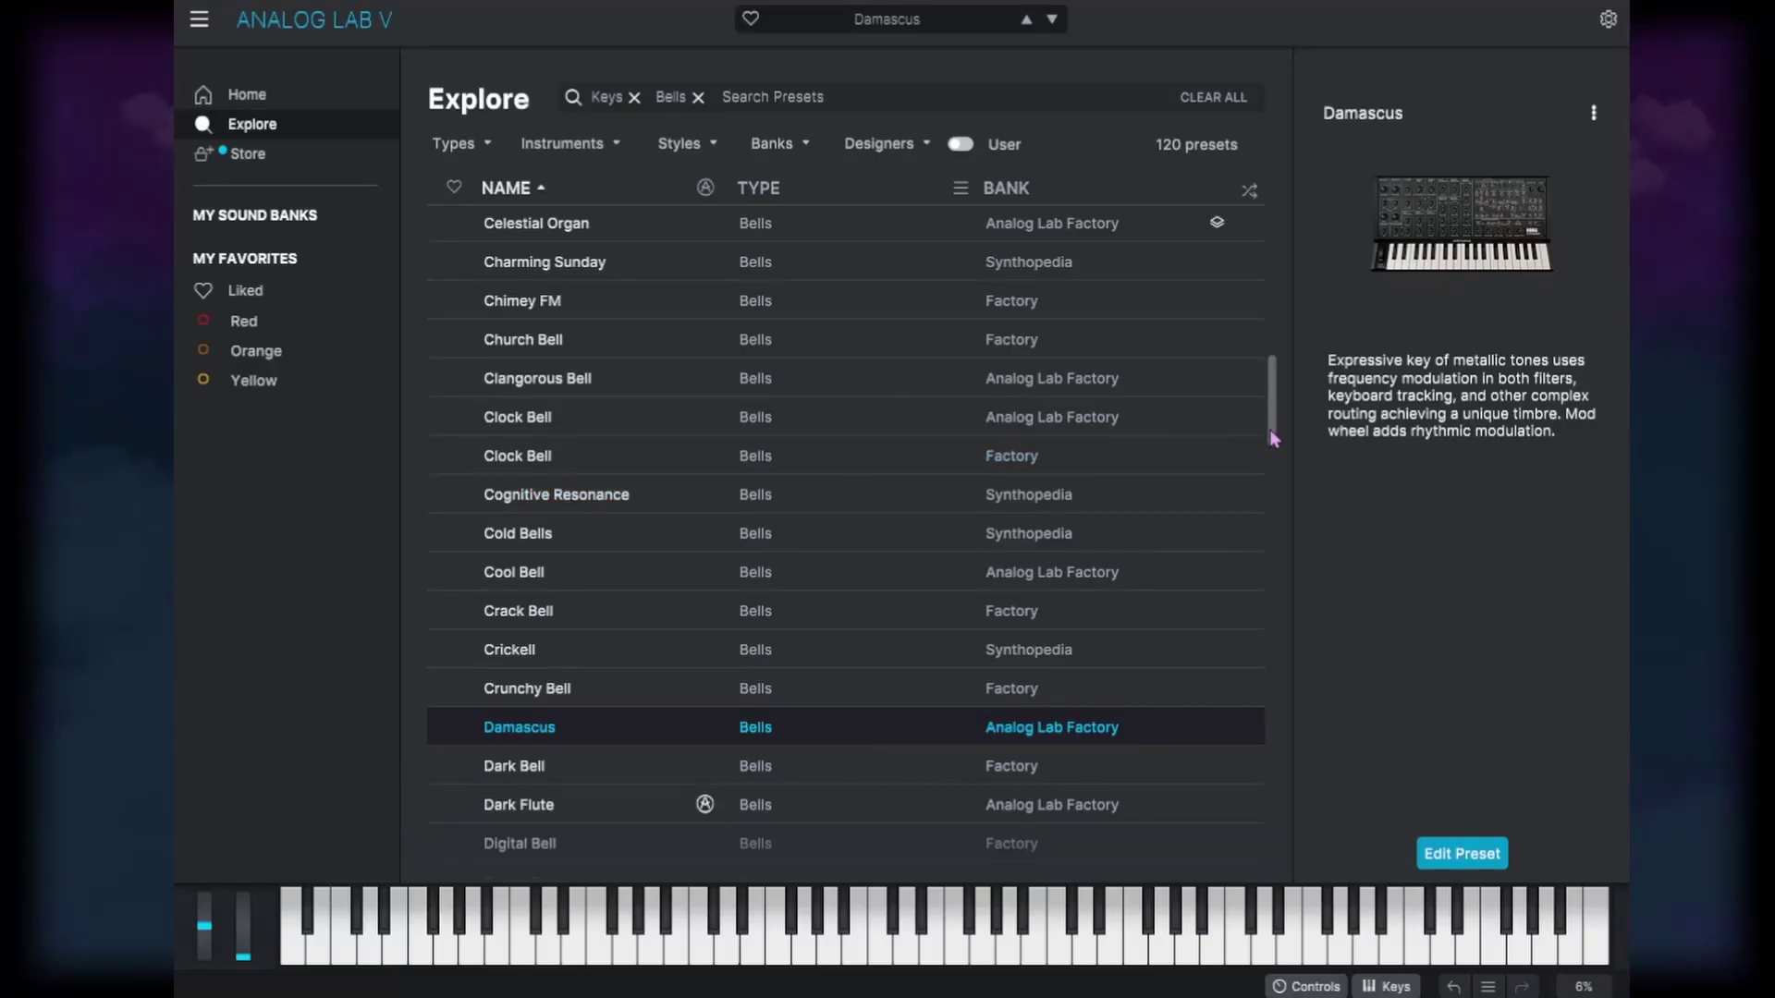
drag(1274, 439, 1301, 198)
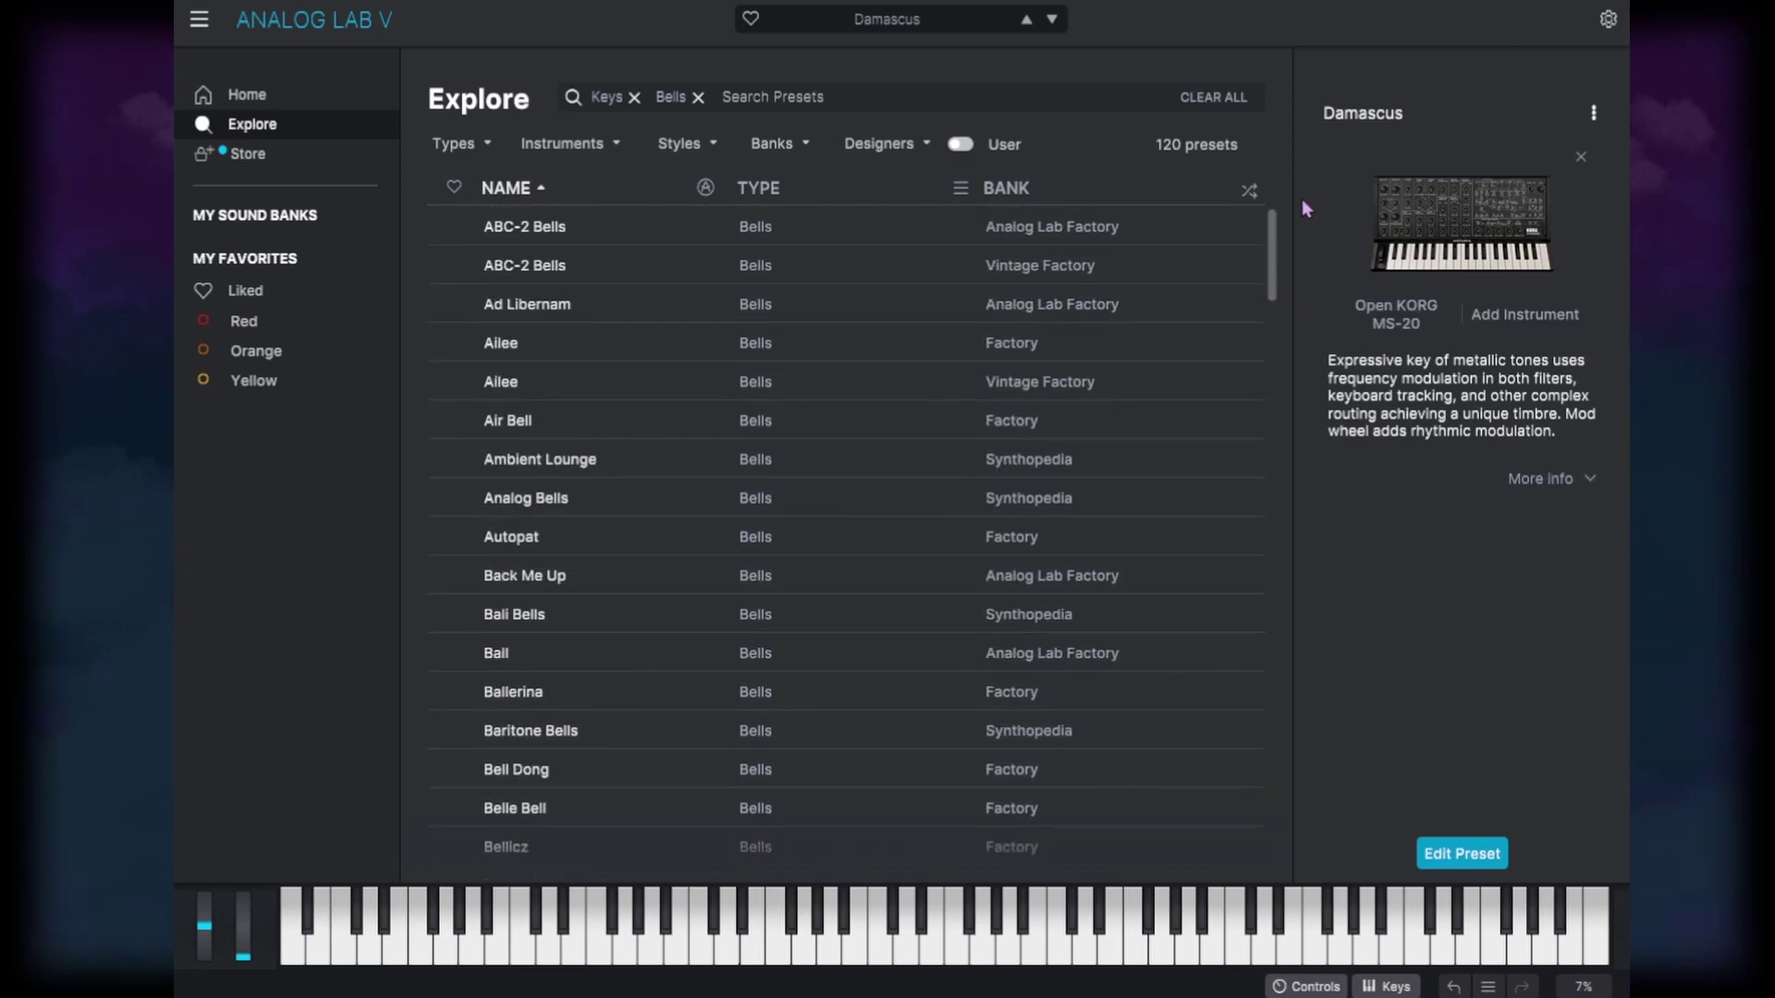
Switch the type filter to Classic Synth Keys (465 presets), auditioning Big Space Keys, Blue Eyes and Boc
click(469, 146)
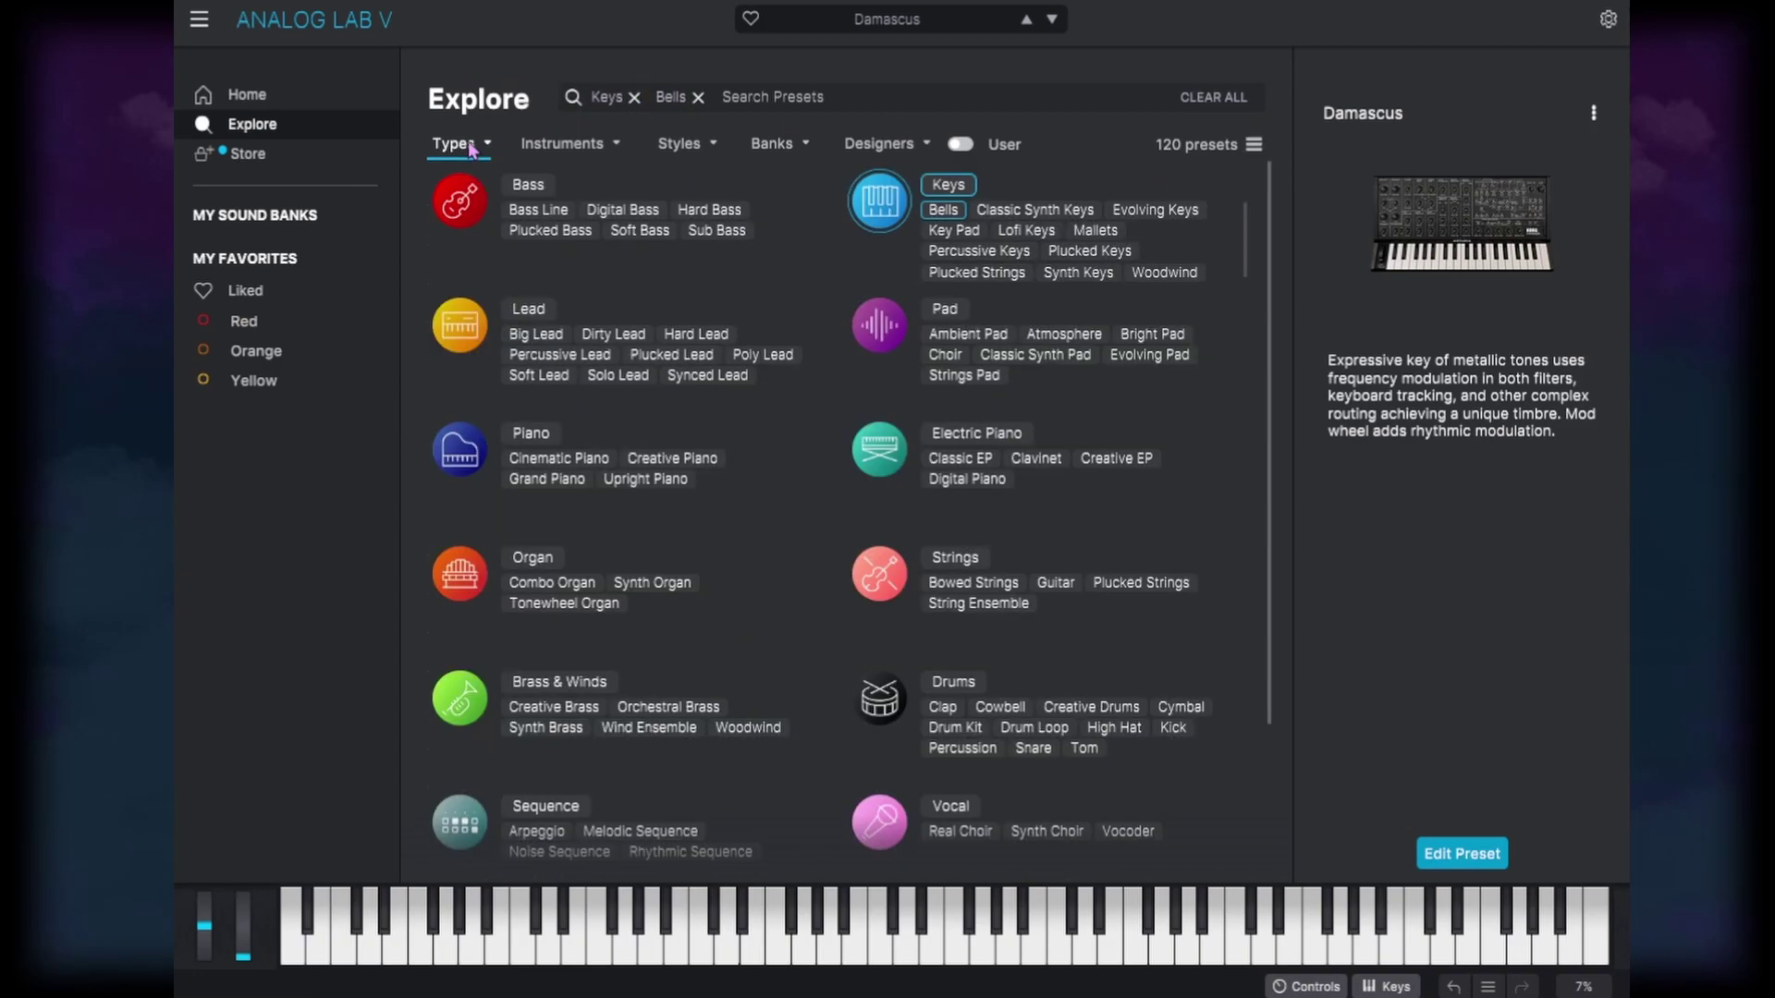
click(1034, 211)
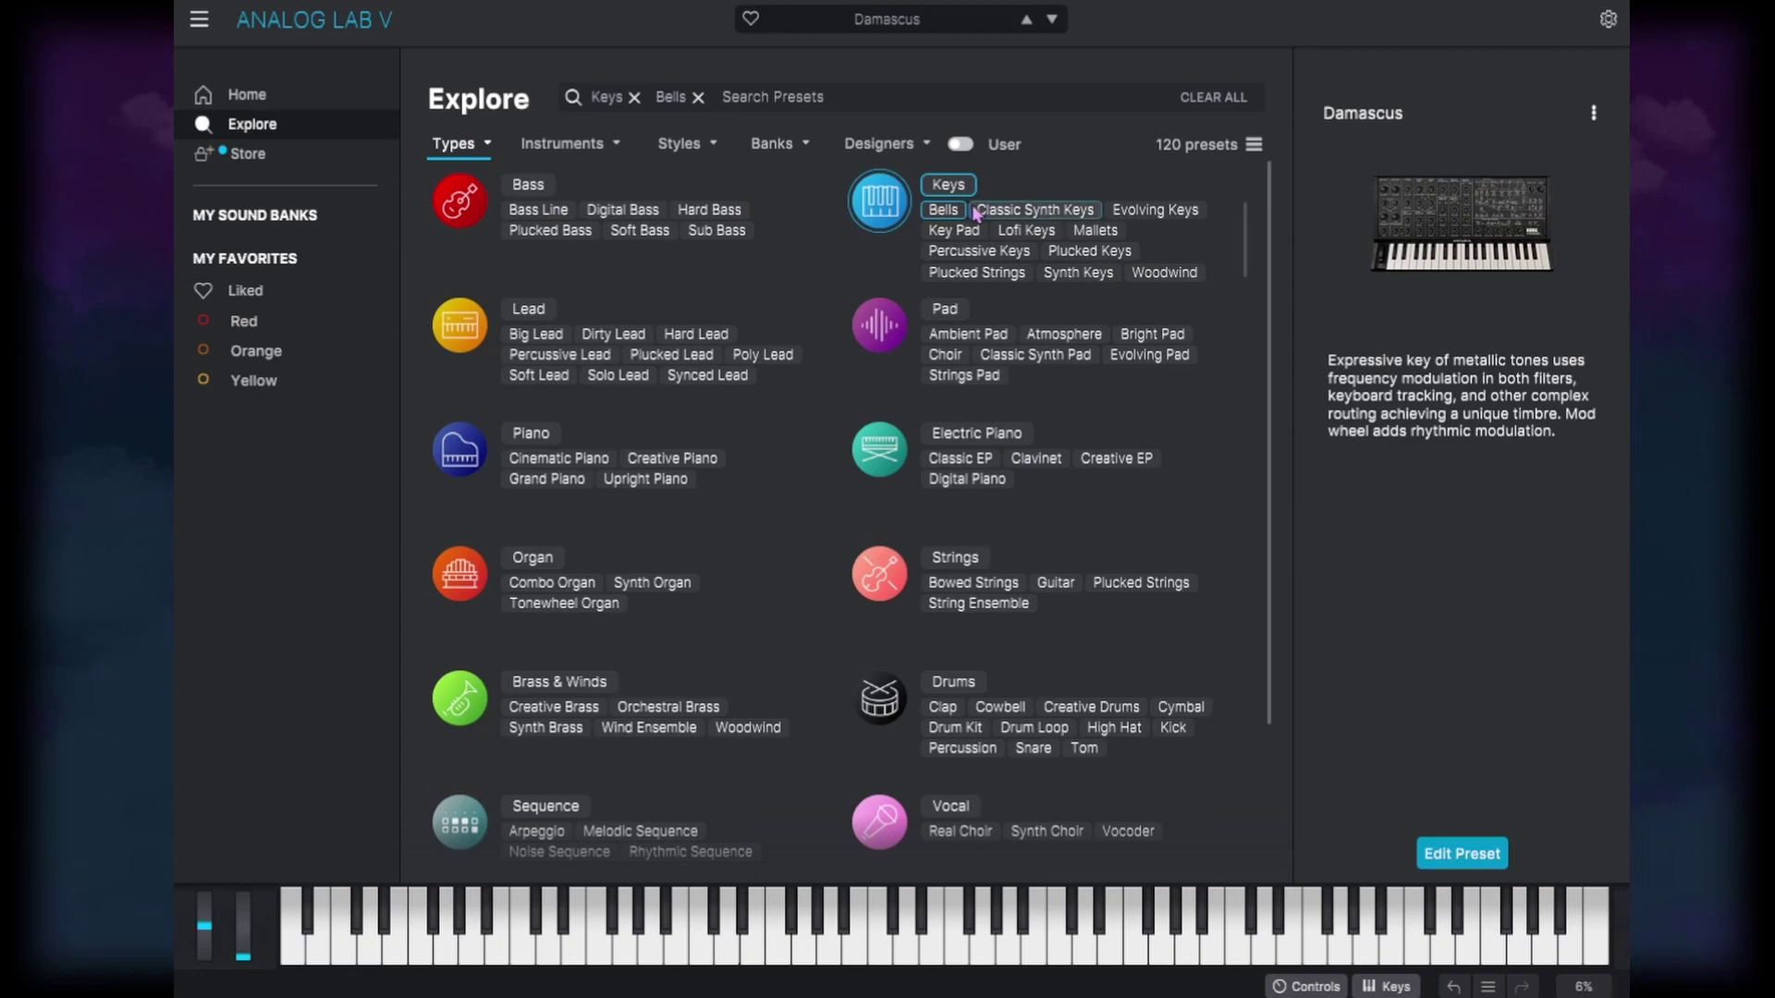
scroll(1031, 313, down, 4)
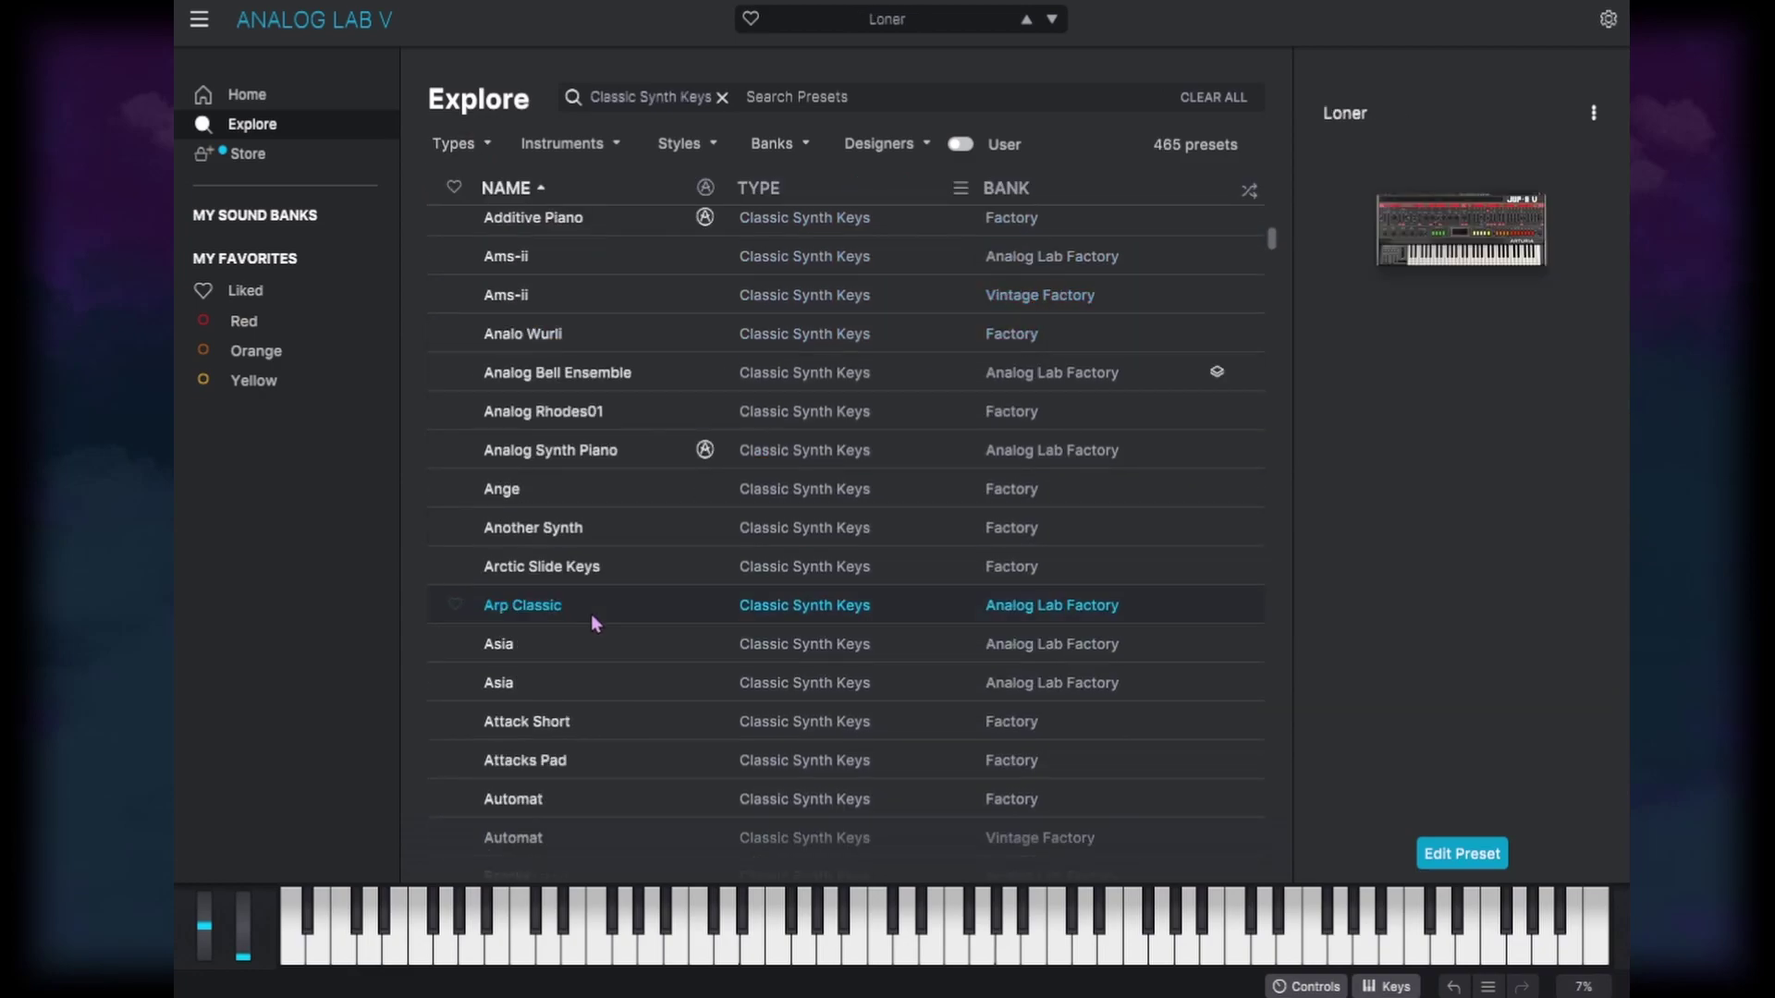
scroll(596, 619, down, 4)
click(621, 636)
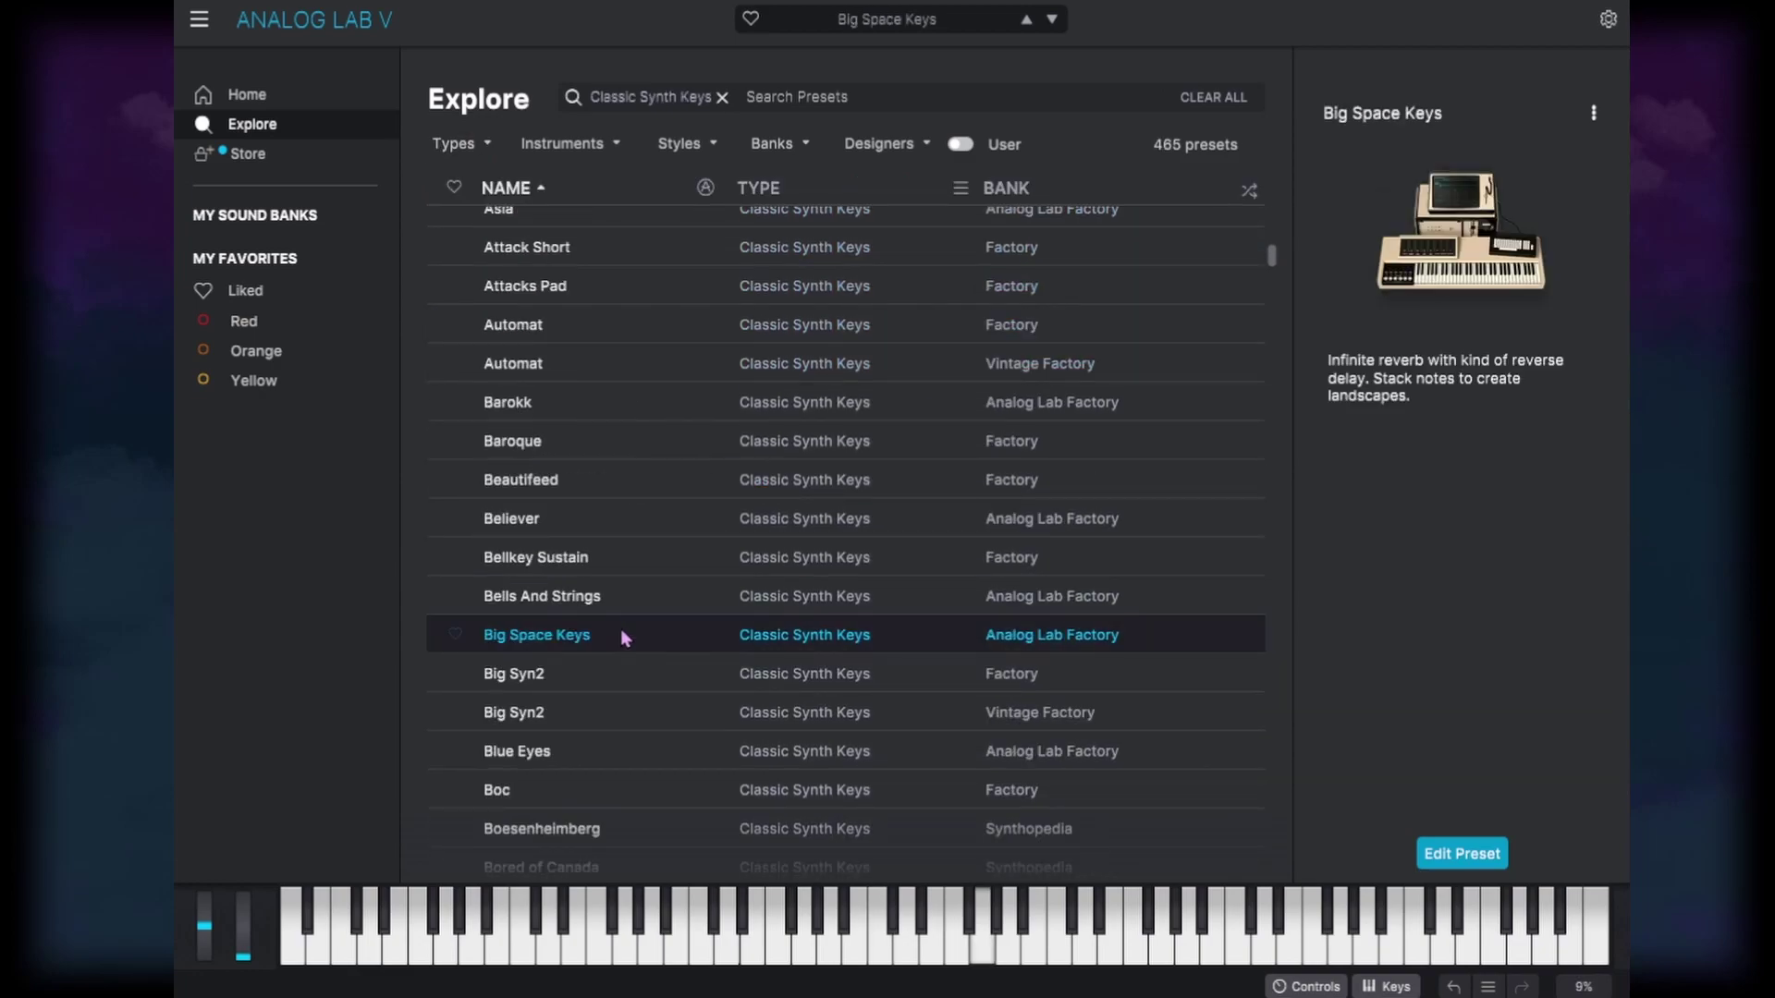
key(Down)
key(Down)
key(Down)
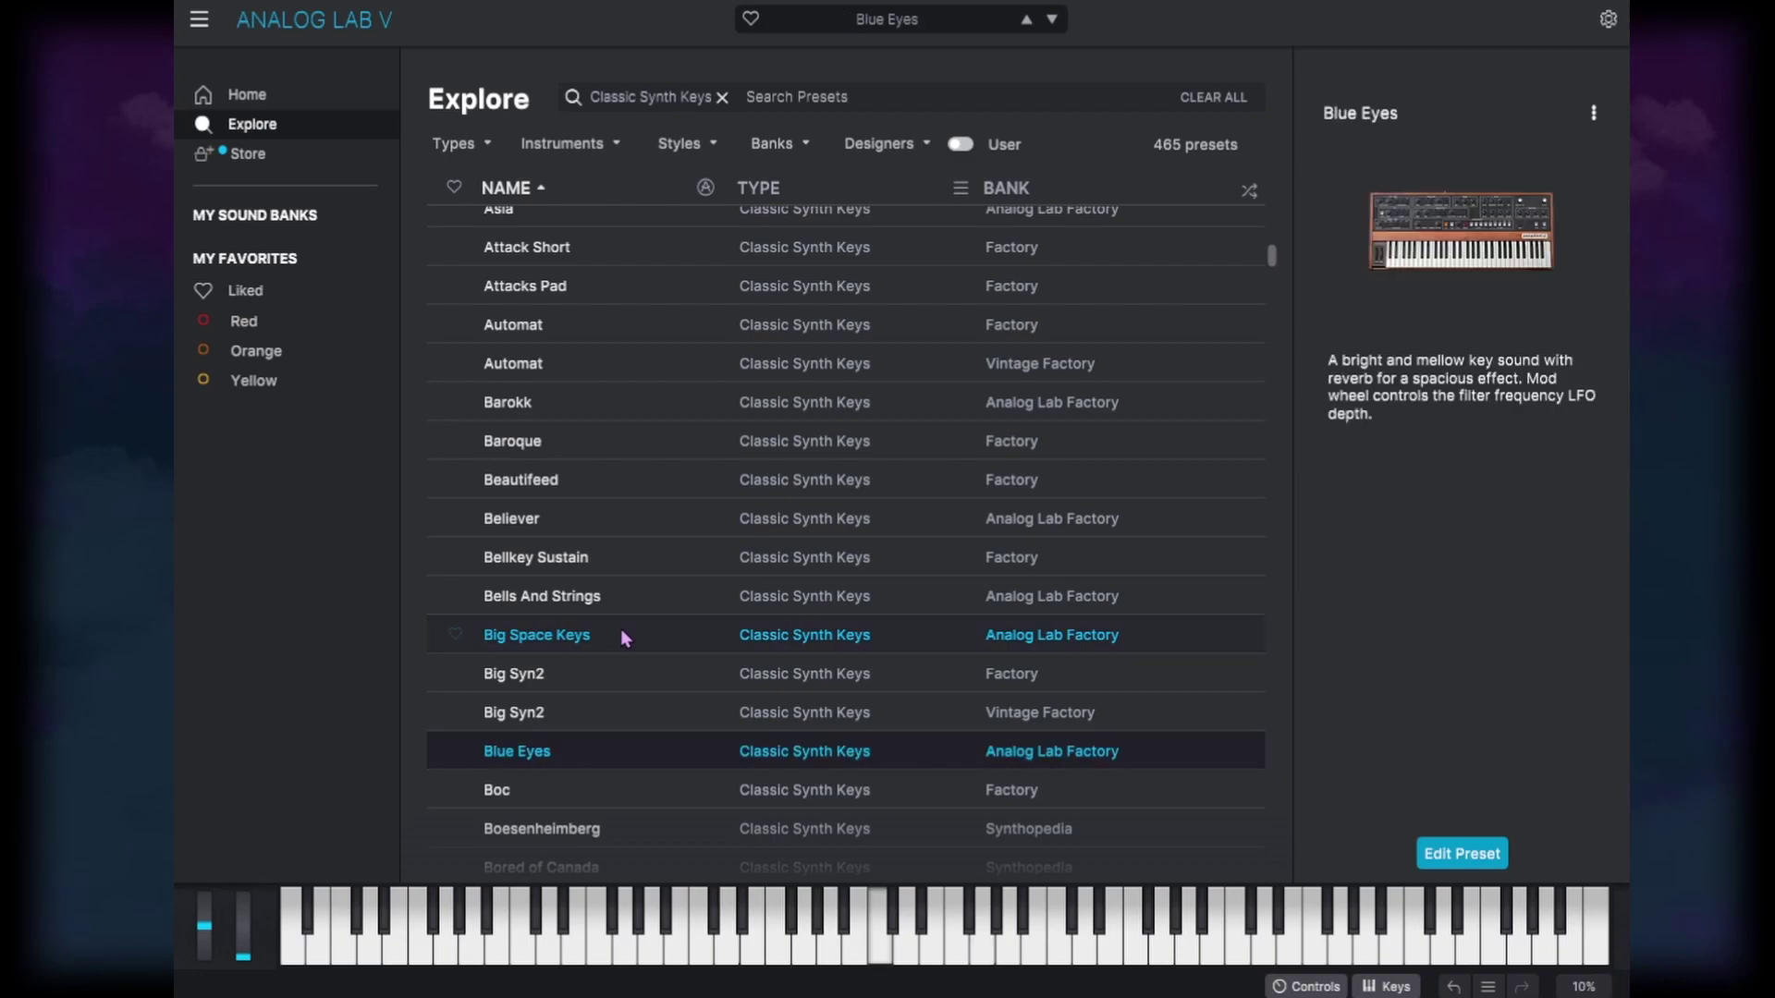
key(Down)
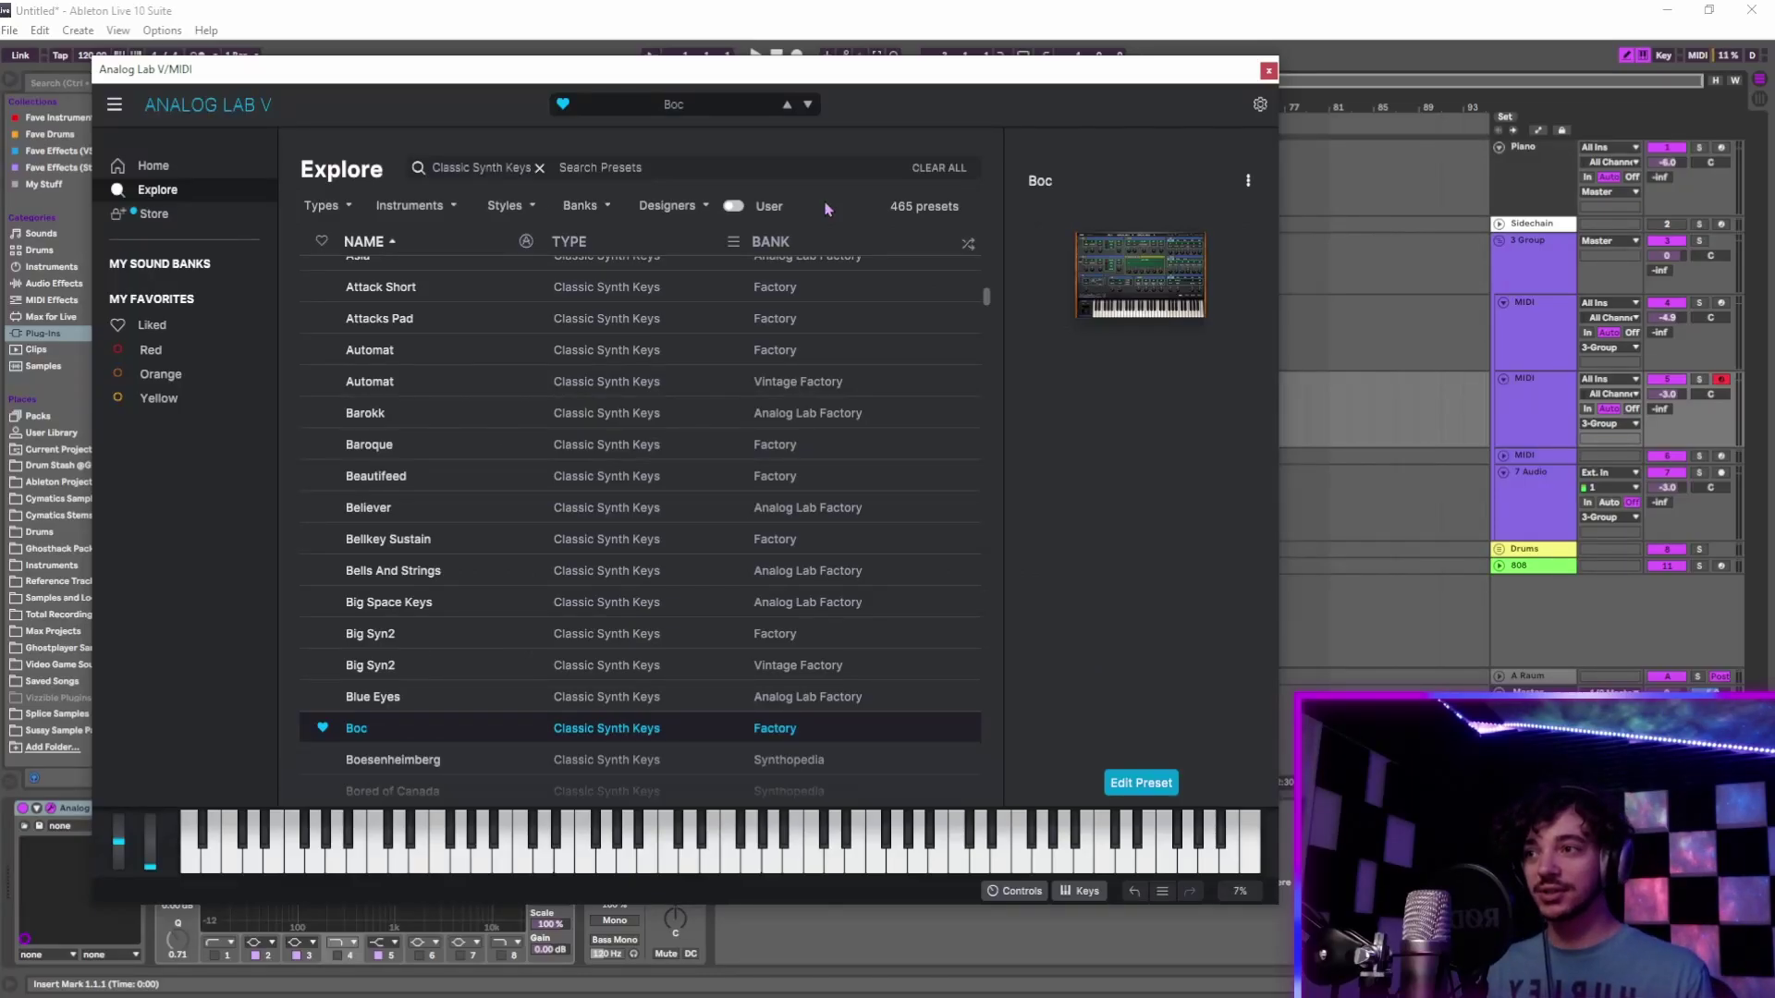
Show the 12 liked presets and try the Keys, then Electric Piano, type filters
click(187, 325)
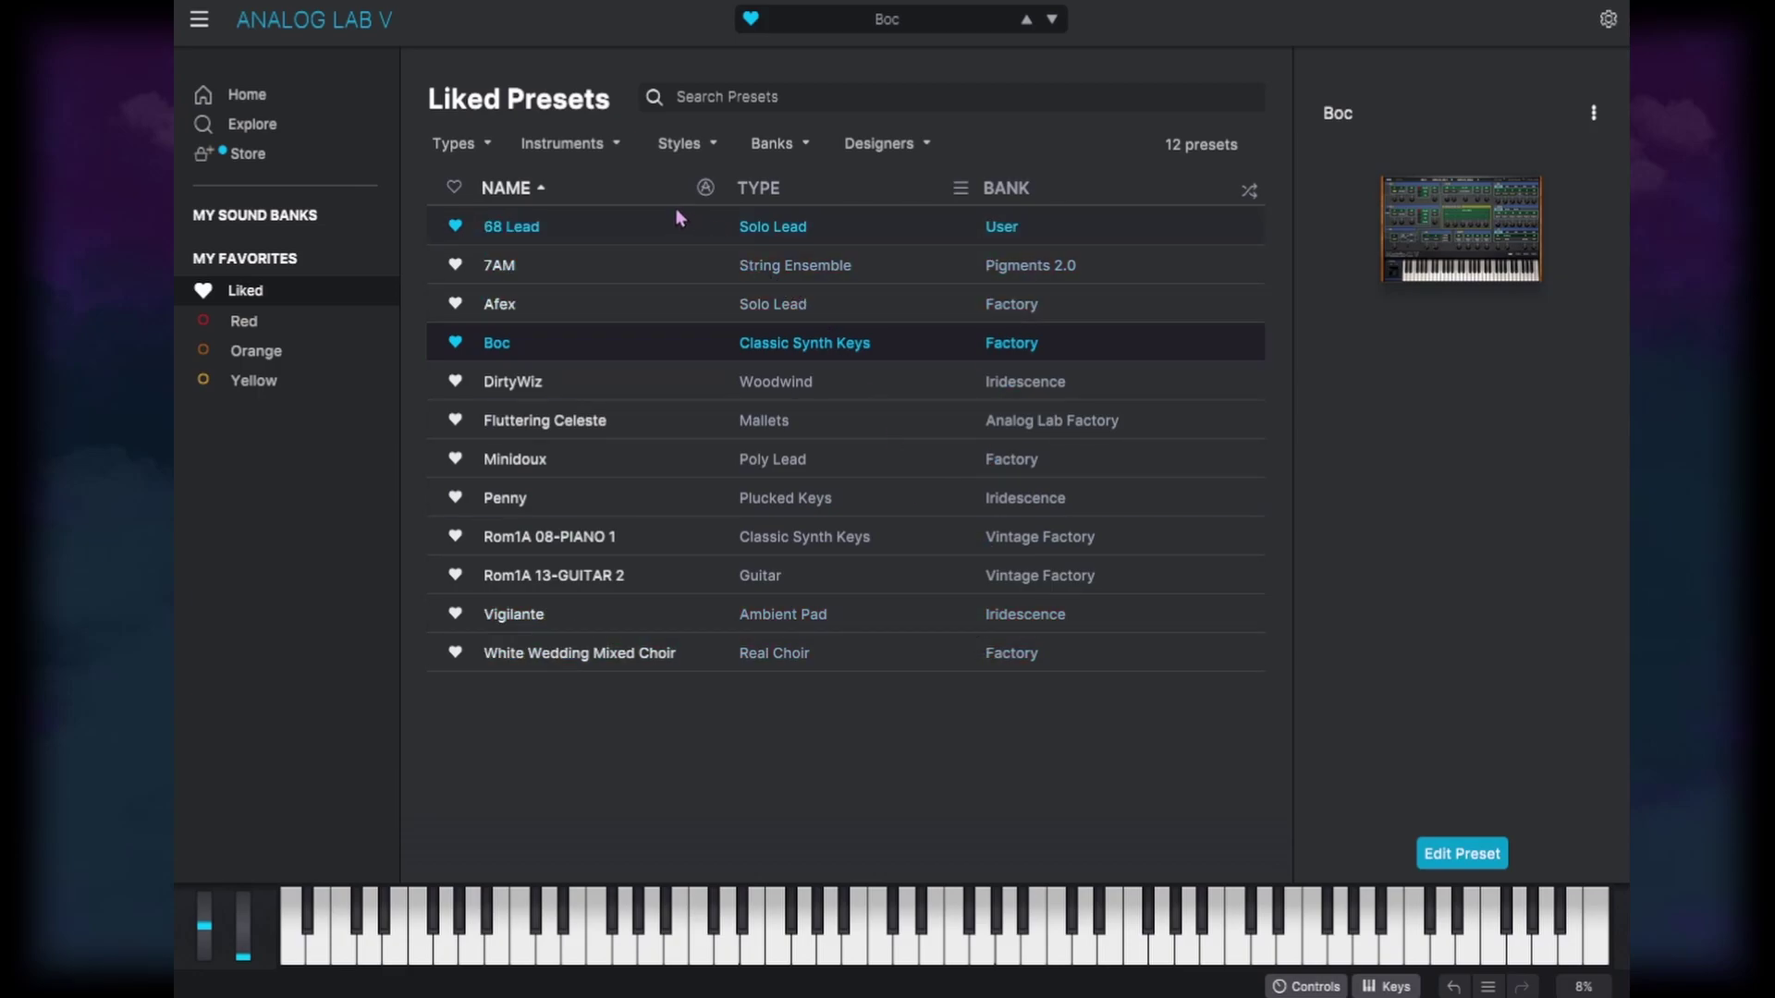
click(482, 145)
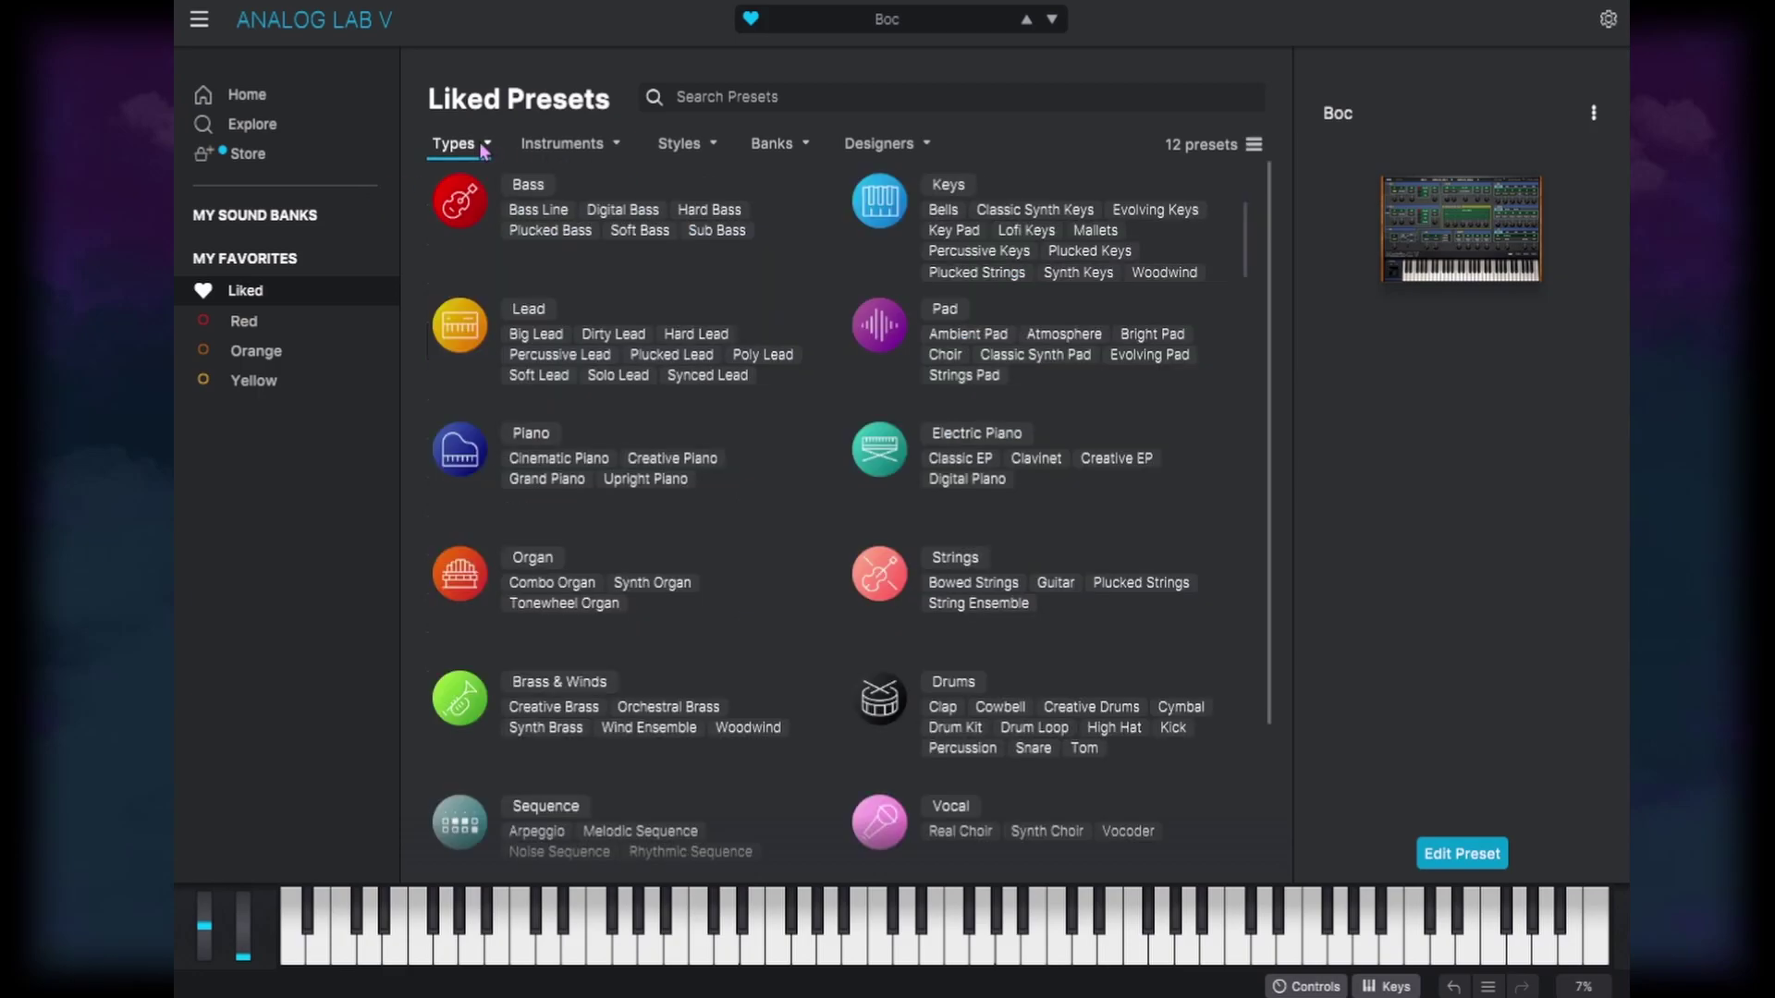
click(903, 196)
click(432, 148)
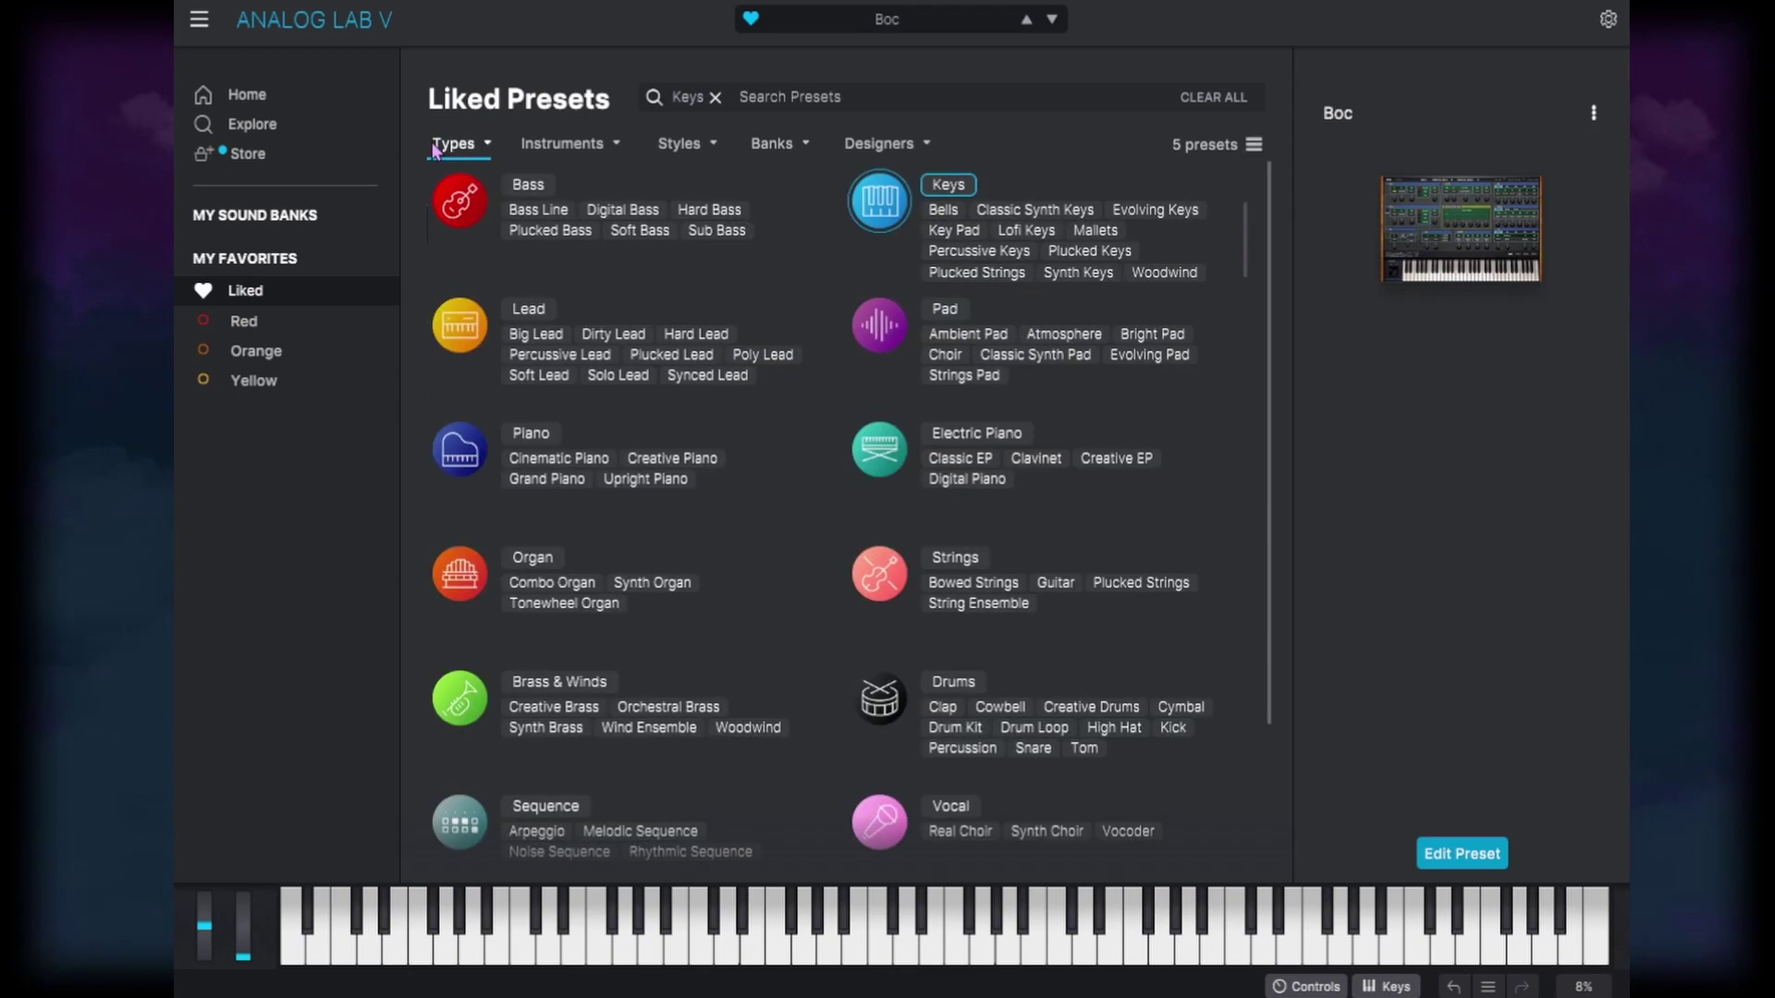
click(880, 467)
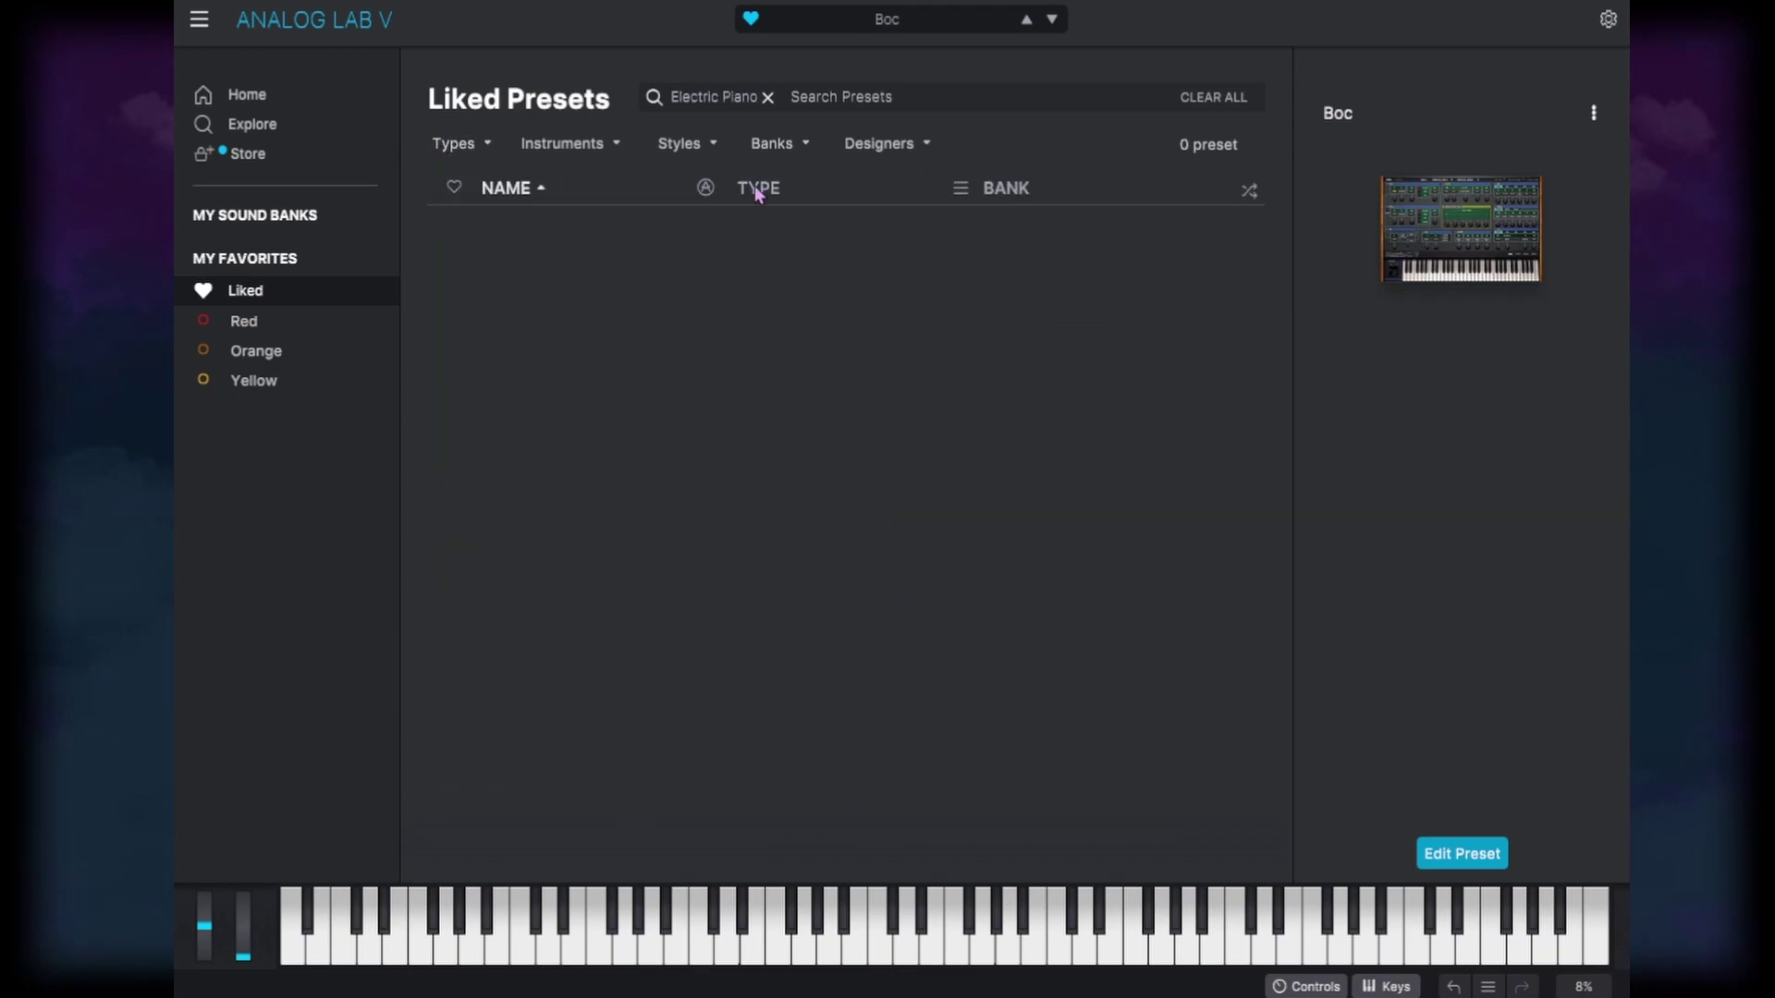
click(466, 147)
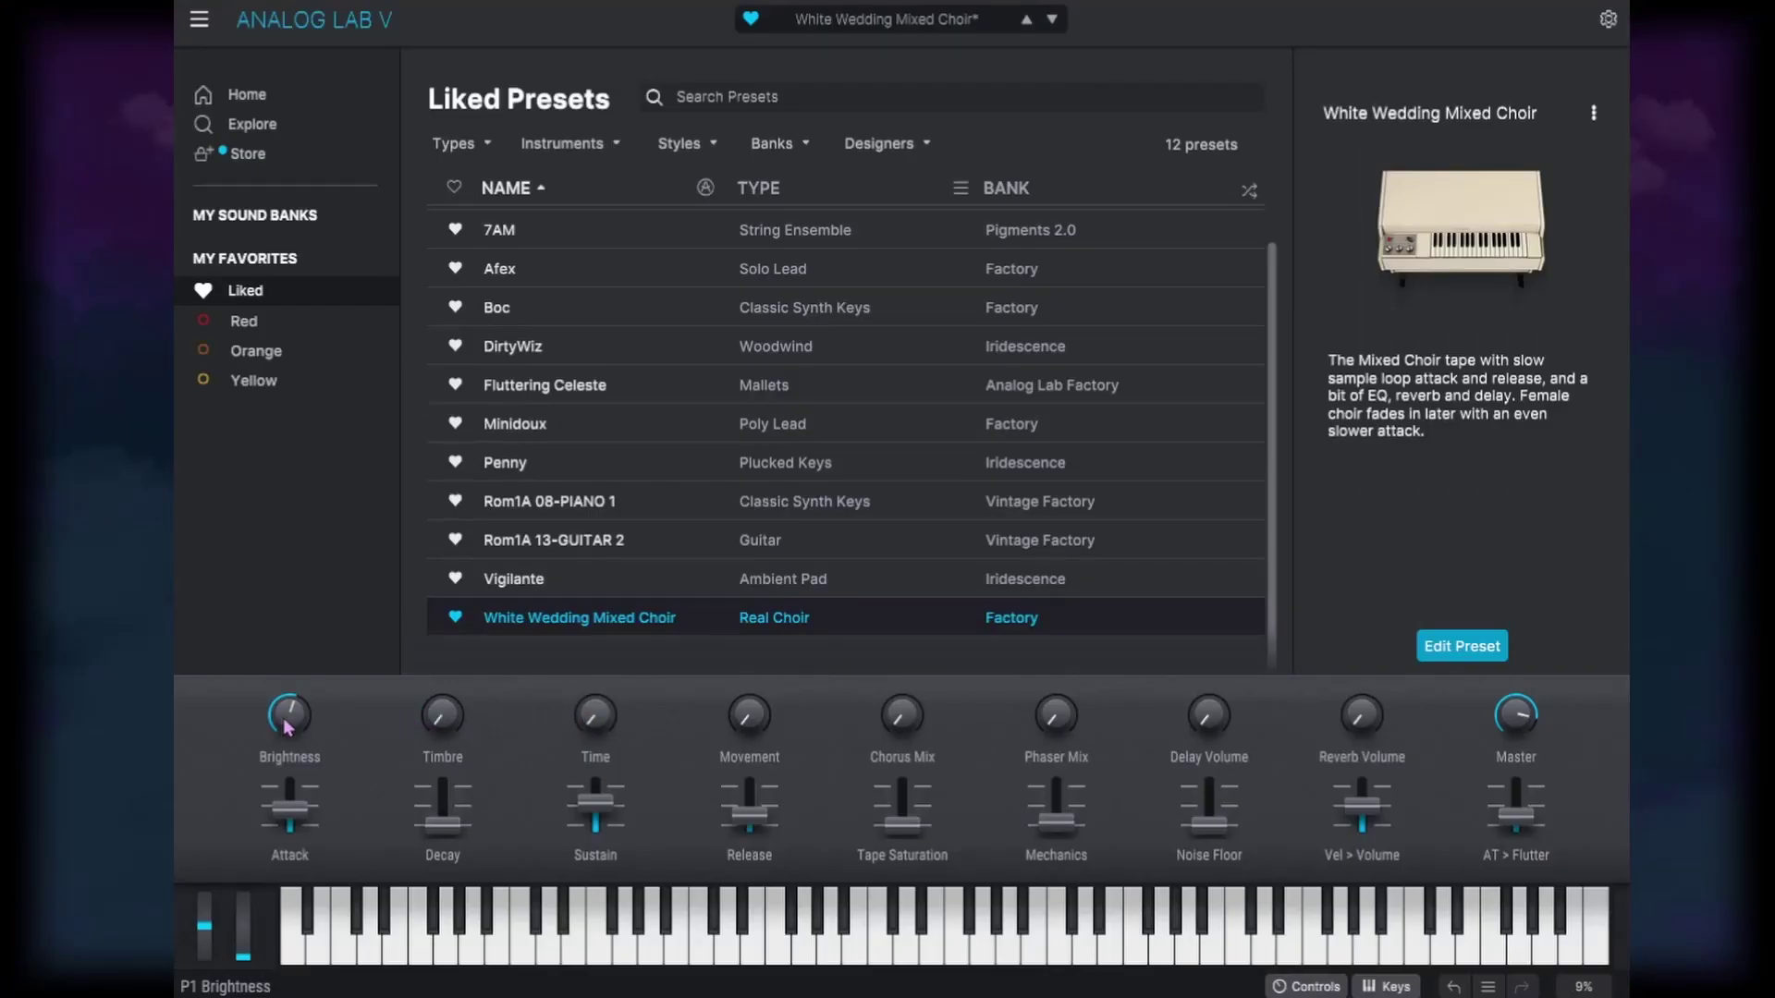
Open the Mellotron behind the choir preset, then load Fluttering Celeste from Liked
mouse_move(308, 728)
mouse_move(1376, 289)
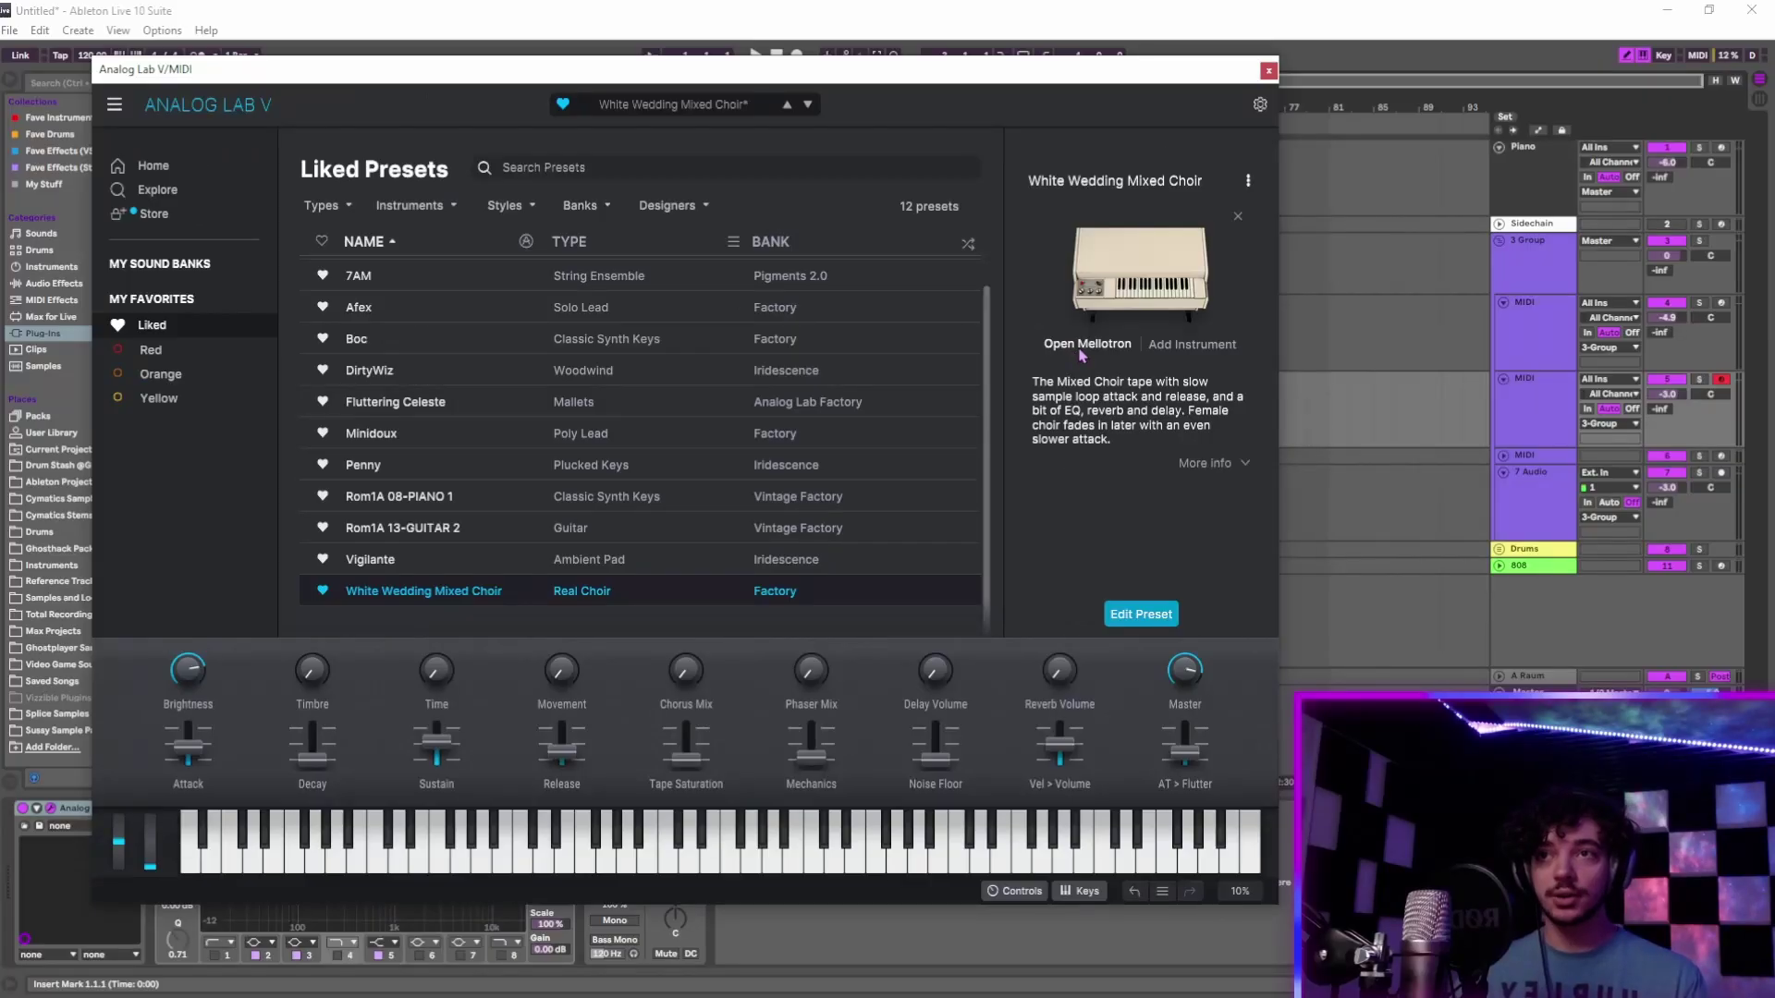
click(1081, 351)
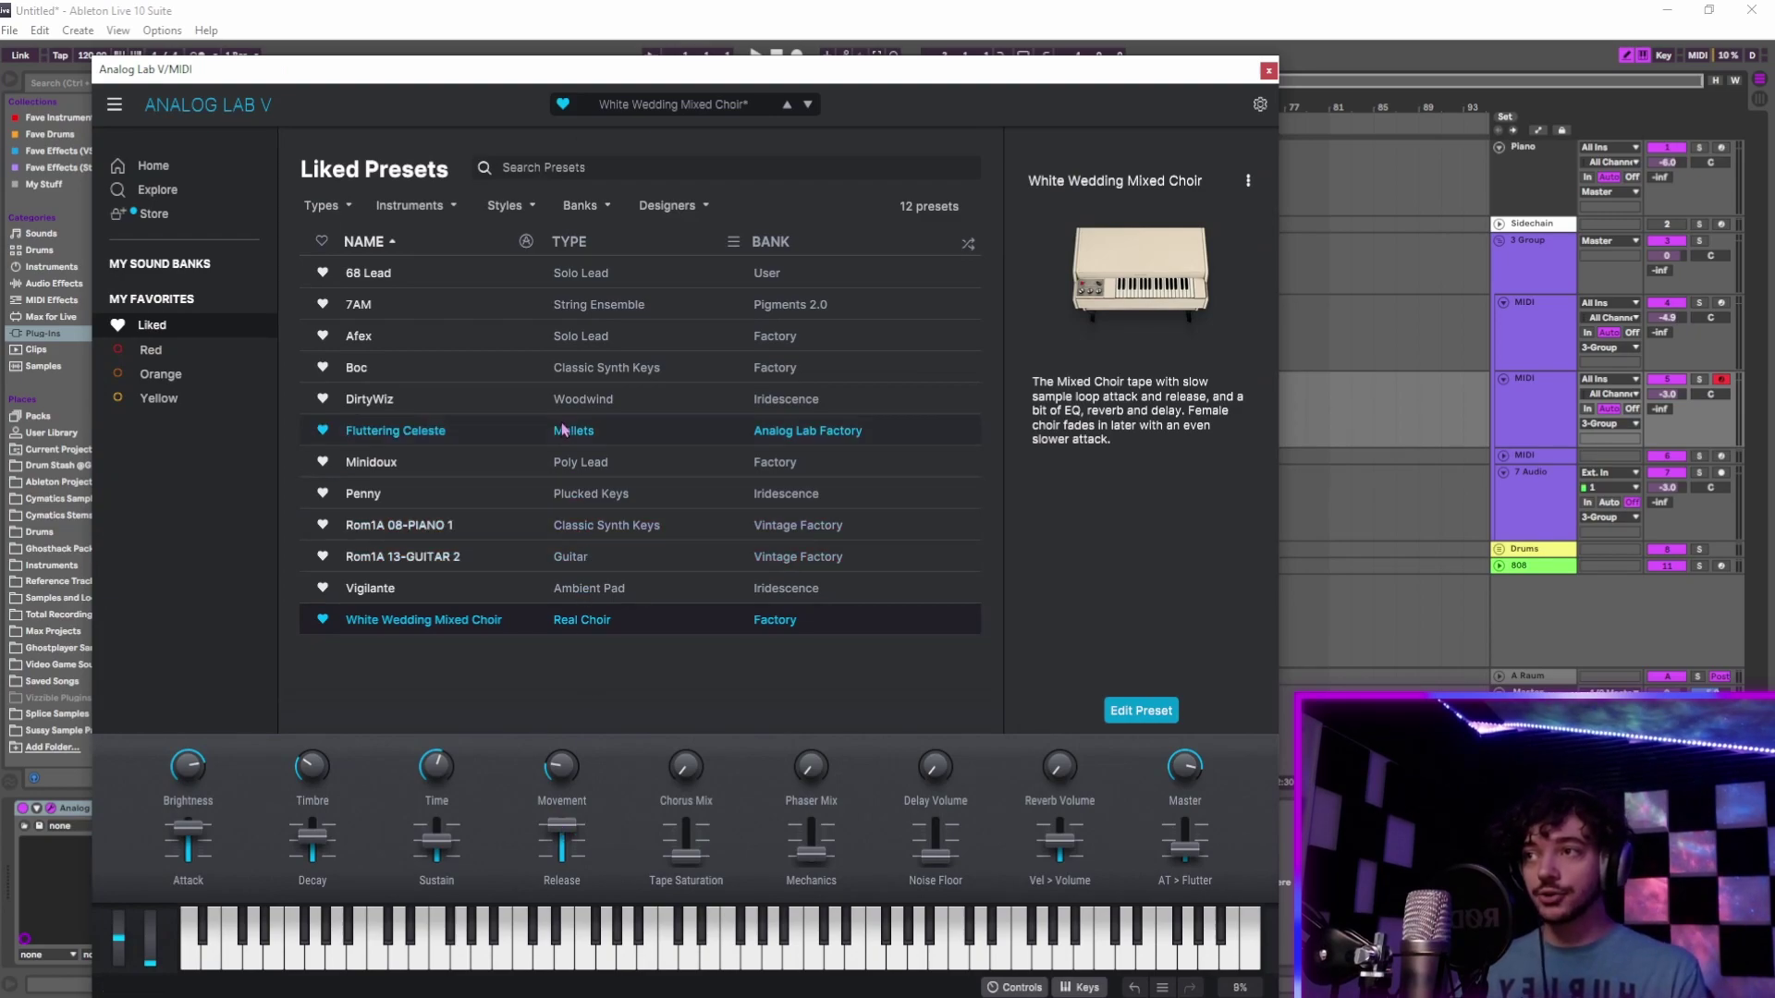
click(524, 431)
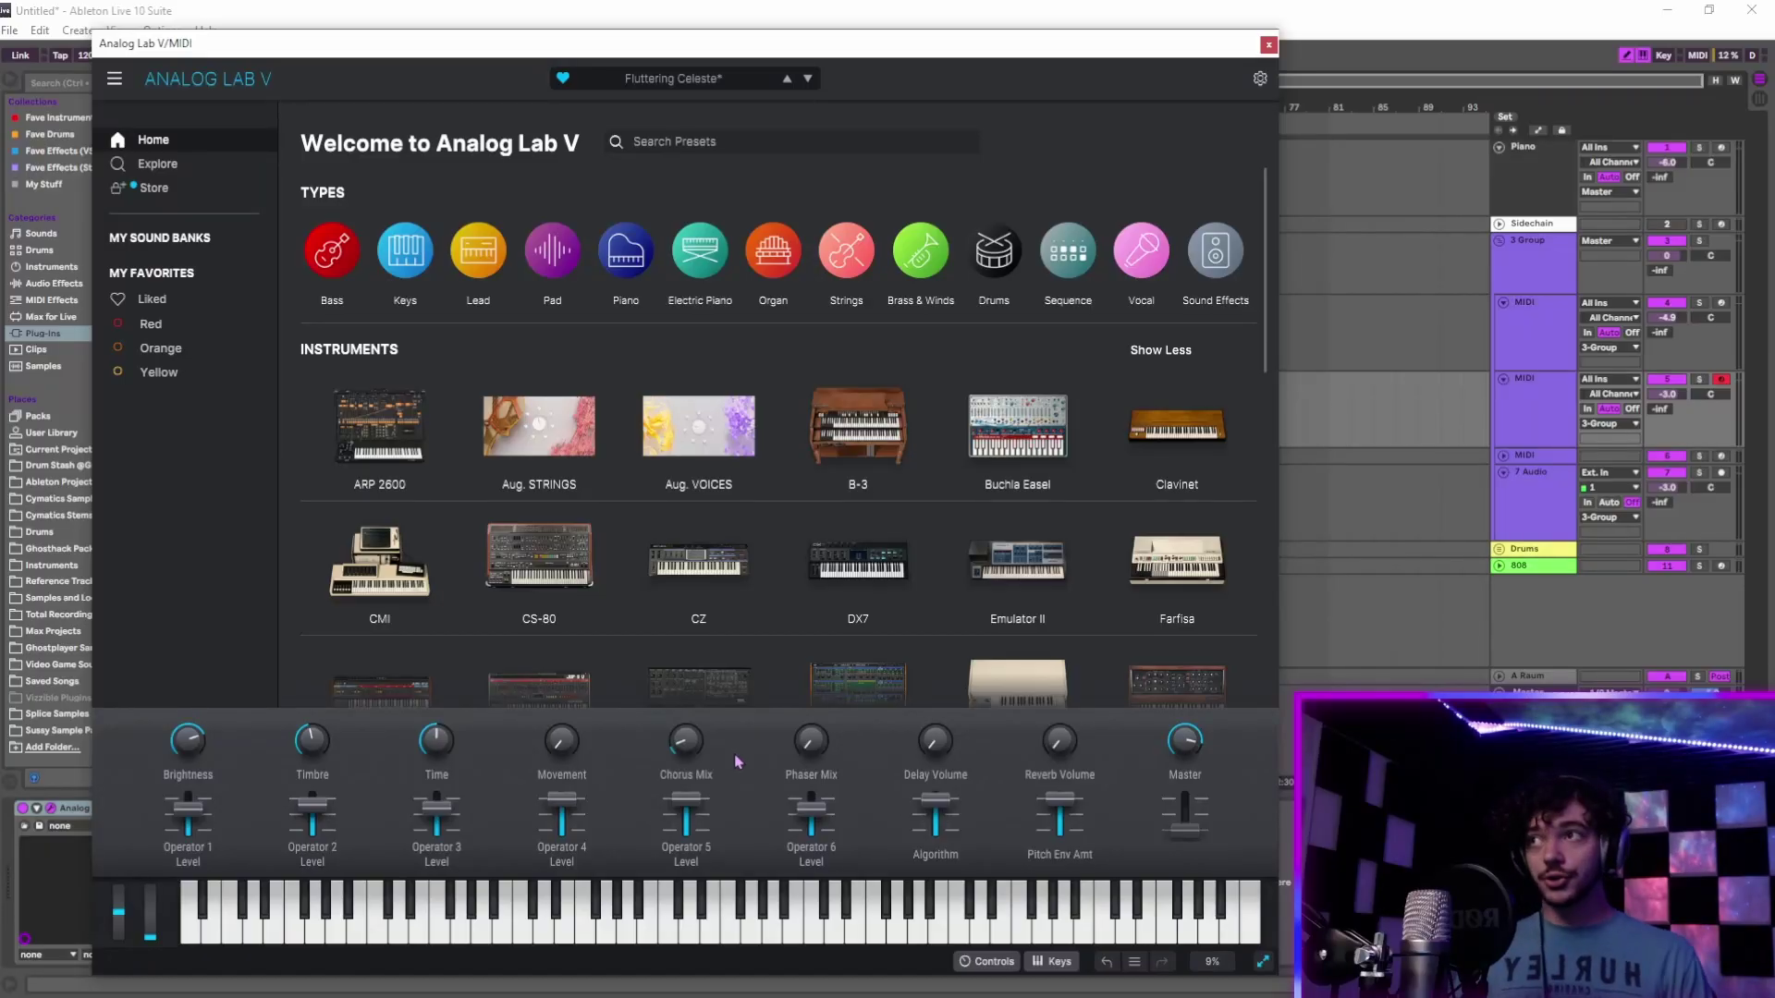
In Explore, audition presets downward through Fly and Fly By F3 to FM Vocal
click(169, 165)
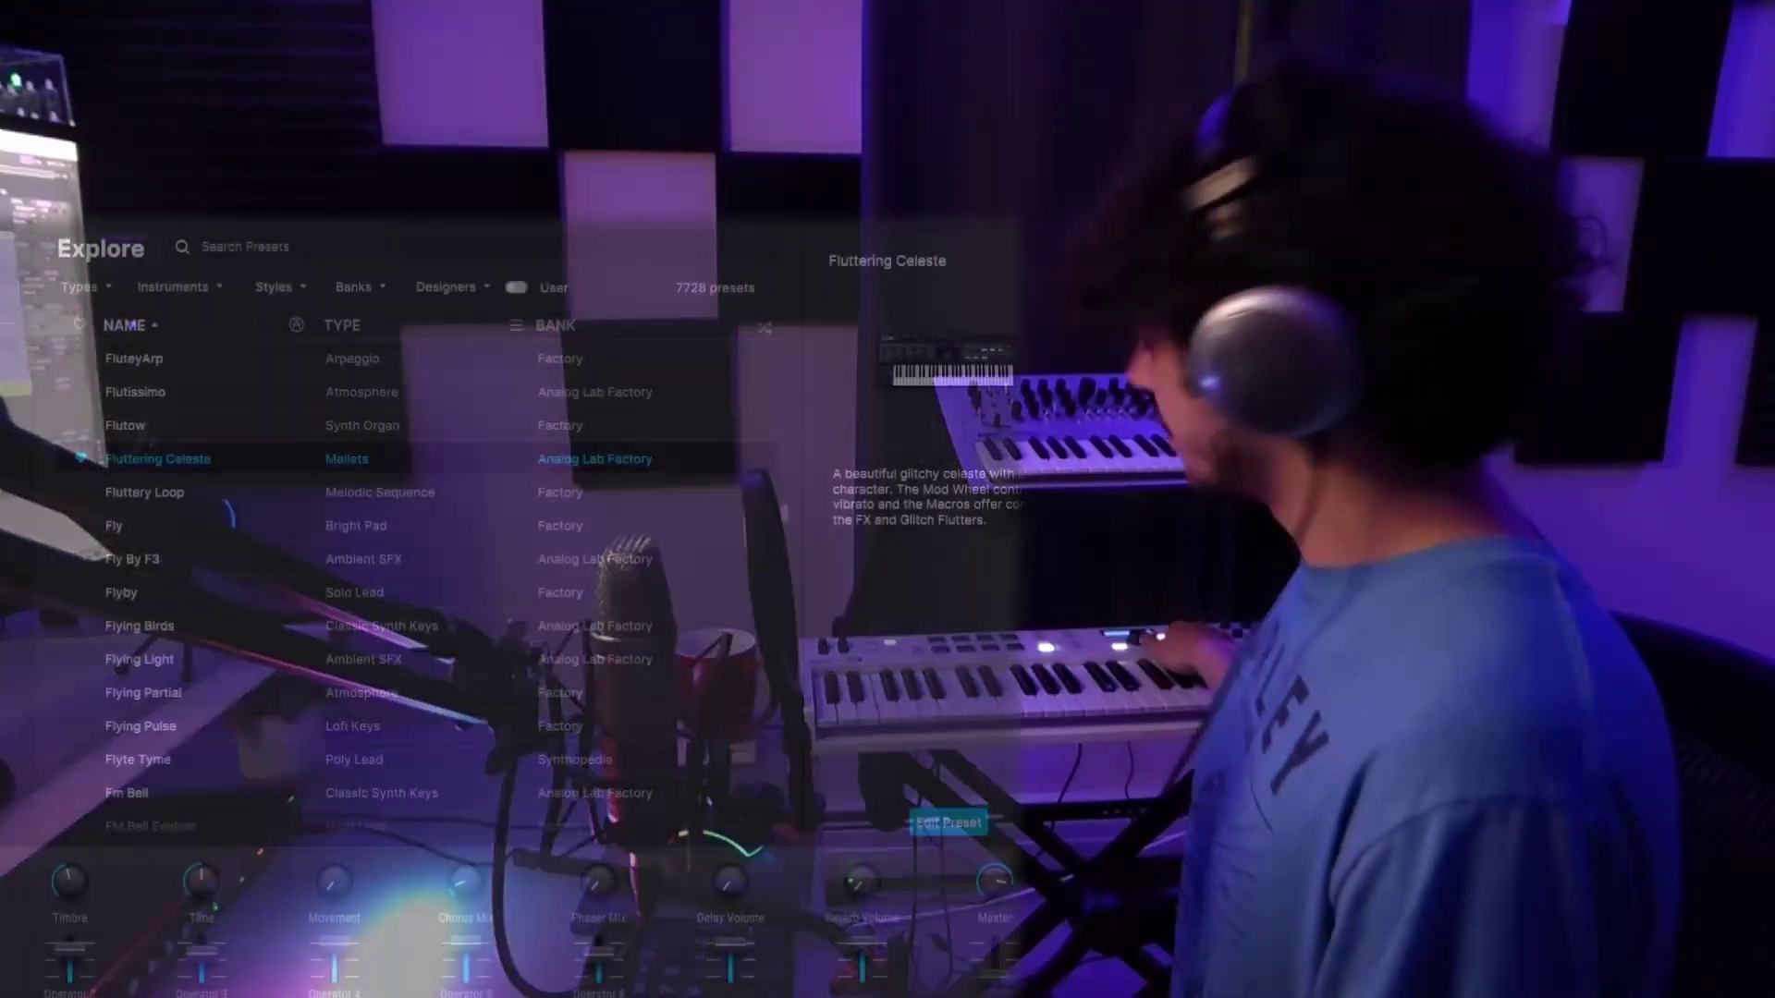
key(Down)
key(Down)
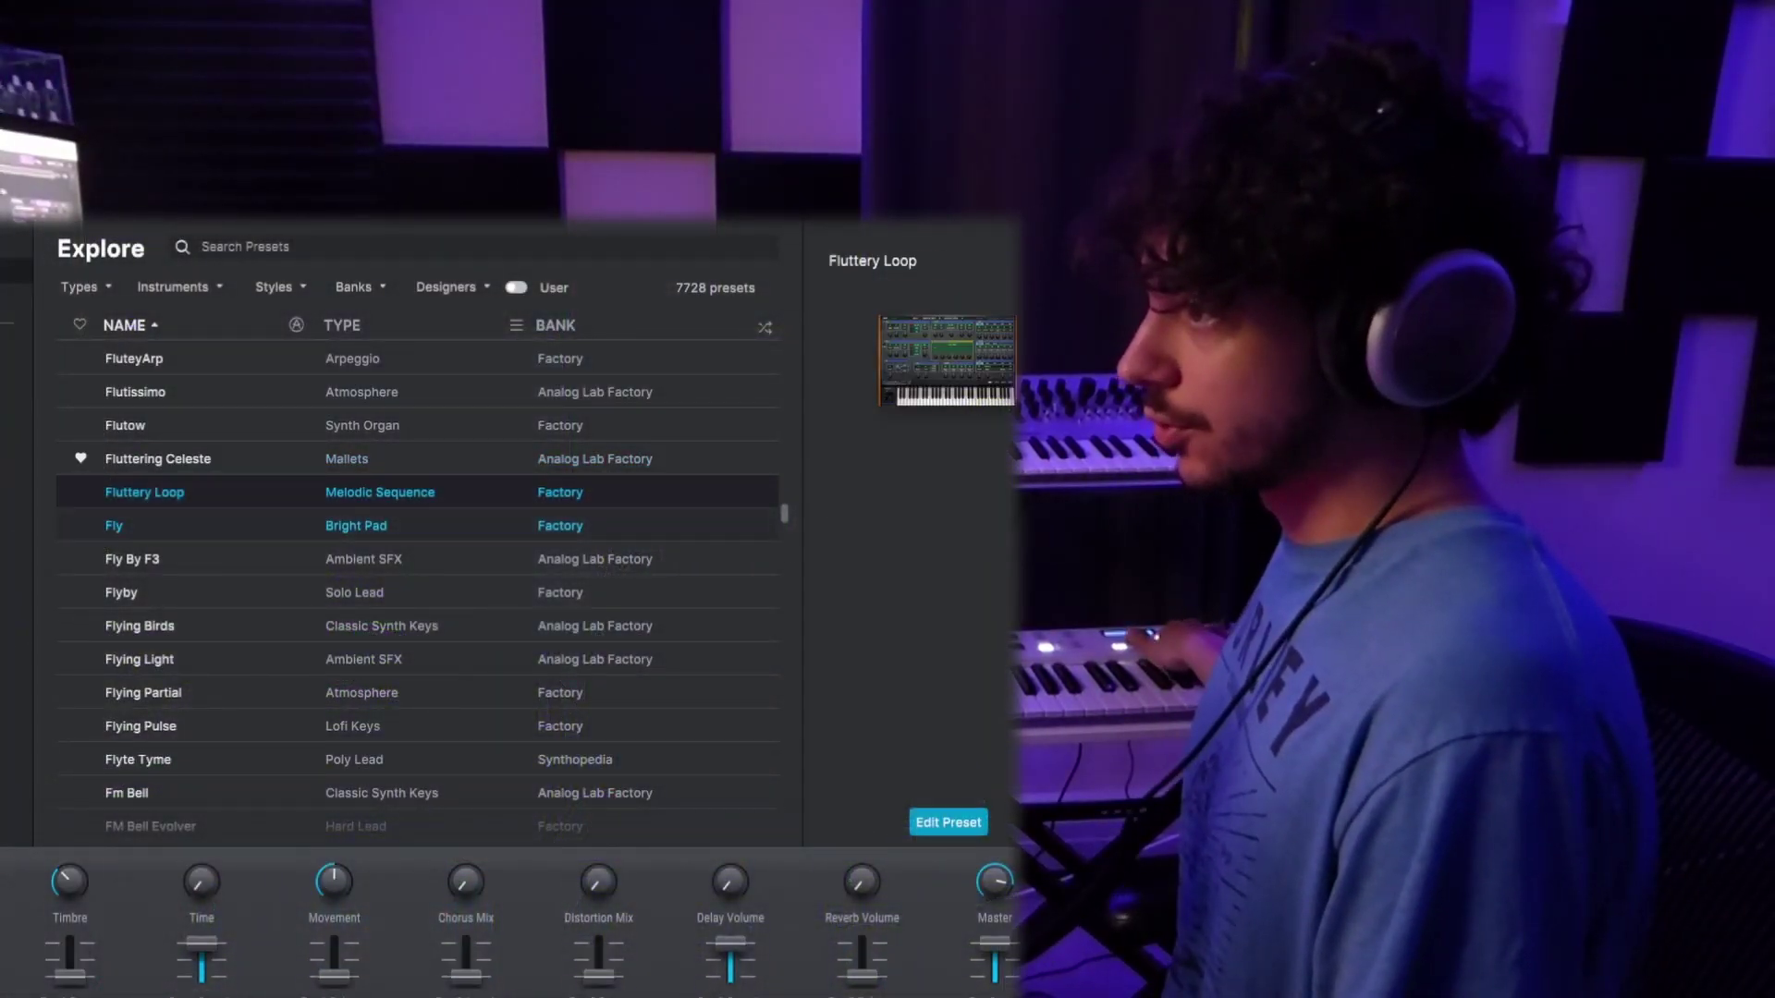
key(Down)
key(Down)
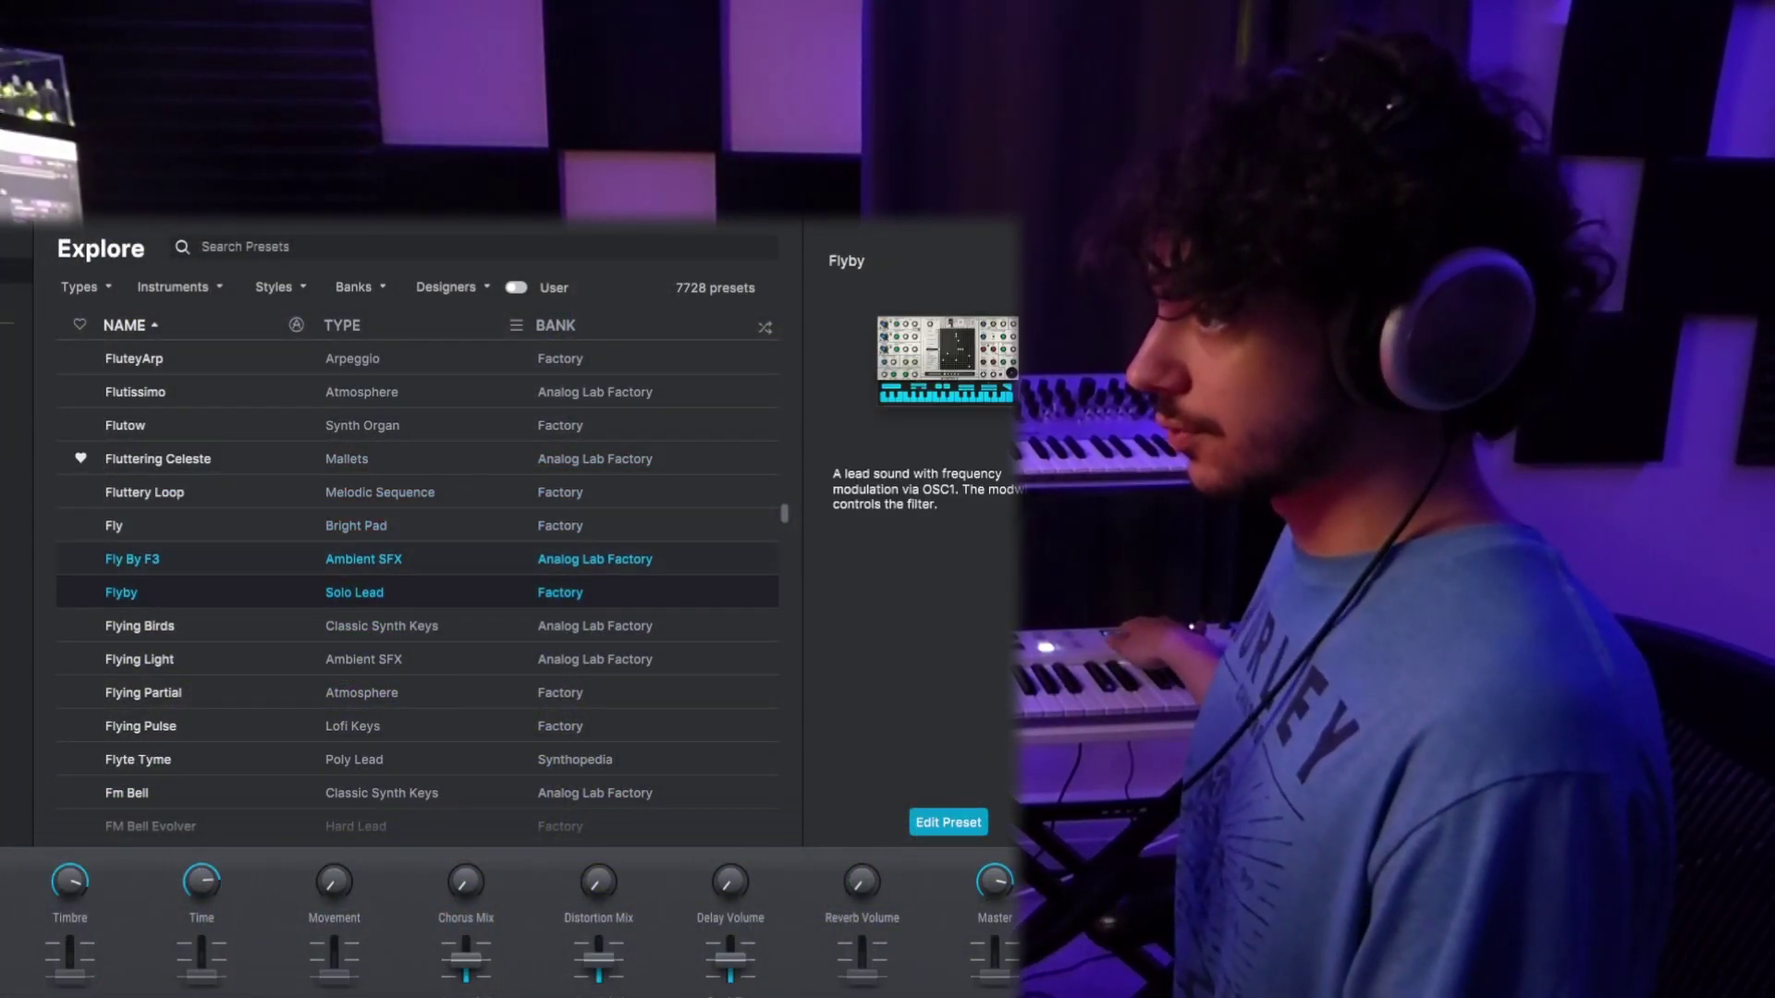
key(Up)
key(Down)
key(Down)
key(Down)
key(Down)
key(Down)
key(Down)
key(Down)
key(Down)
key(Down)
key(Down)
key(Down)
key(Down)
key(Down)
key(Down)
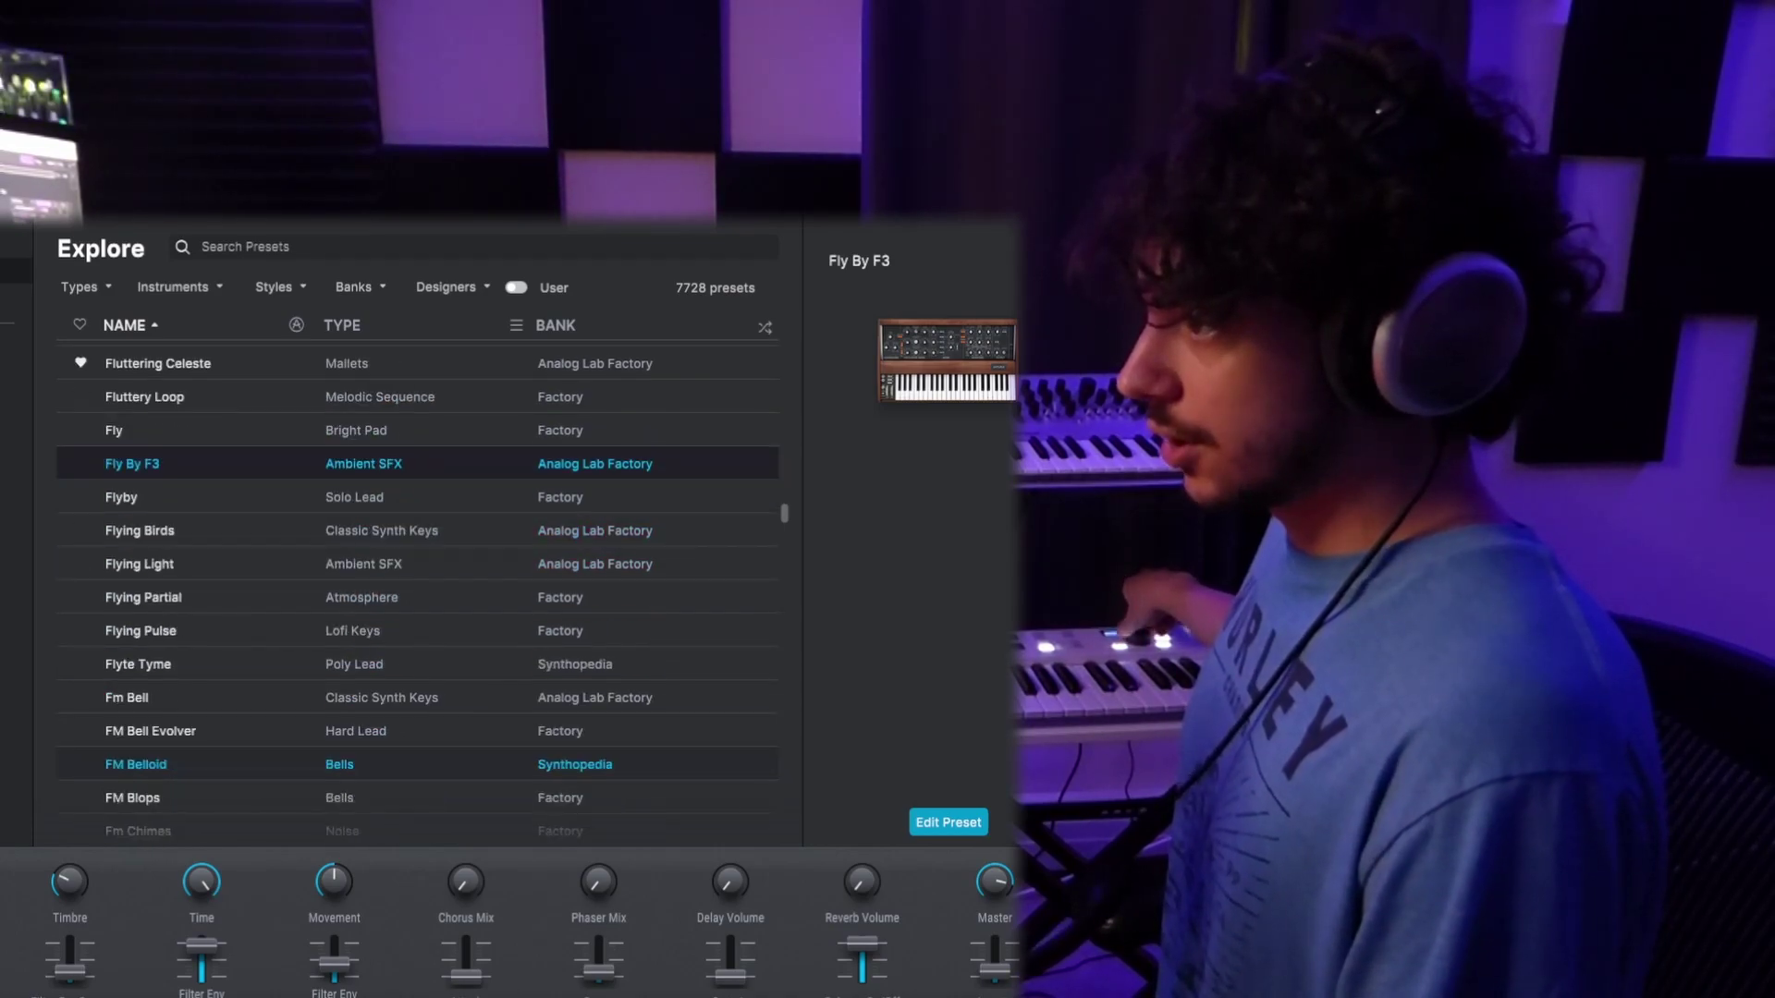
key(Down)
key(Down)
key(Down)
key(Down)
key(Down)
key(Down)
key(Down)
key(Down)
key(Down)
key(Down)
key(Down)
key(Down)
key(Down)
key(Down)
key(Down)
key(Down)
key(Down)
key(Down)
key(Down)
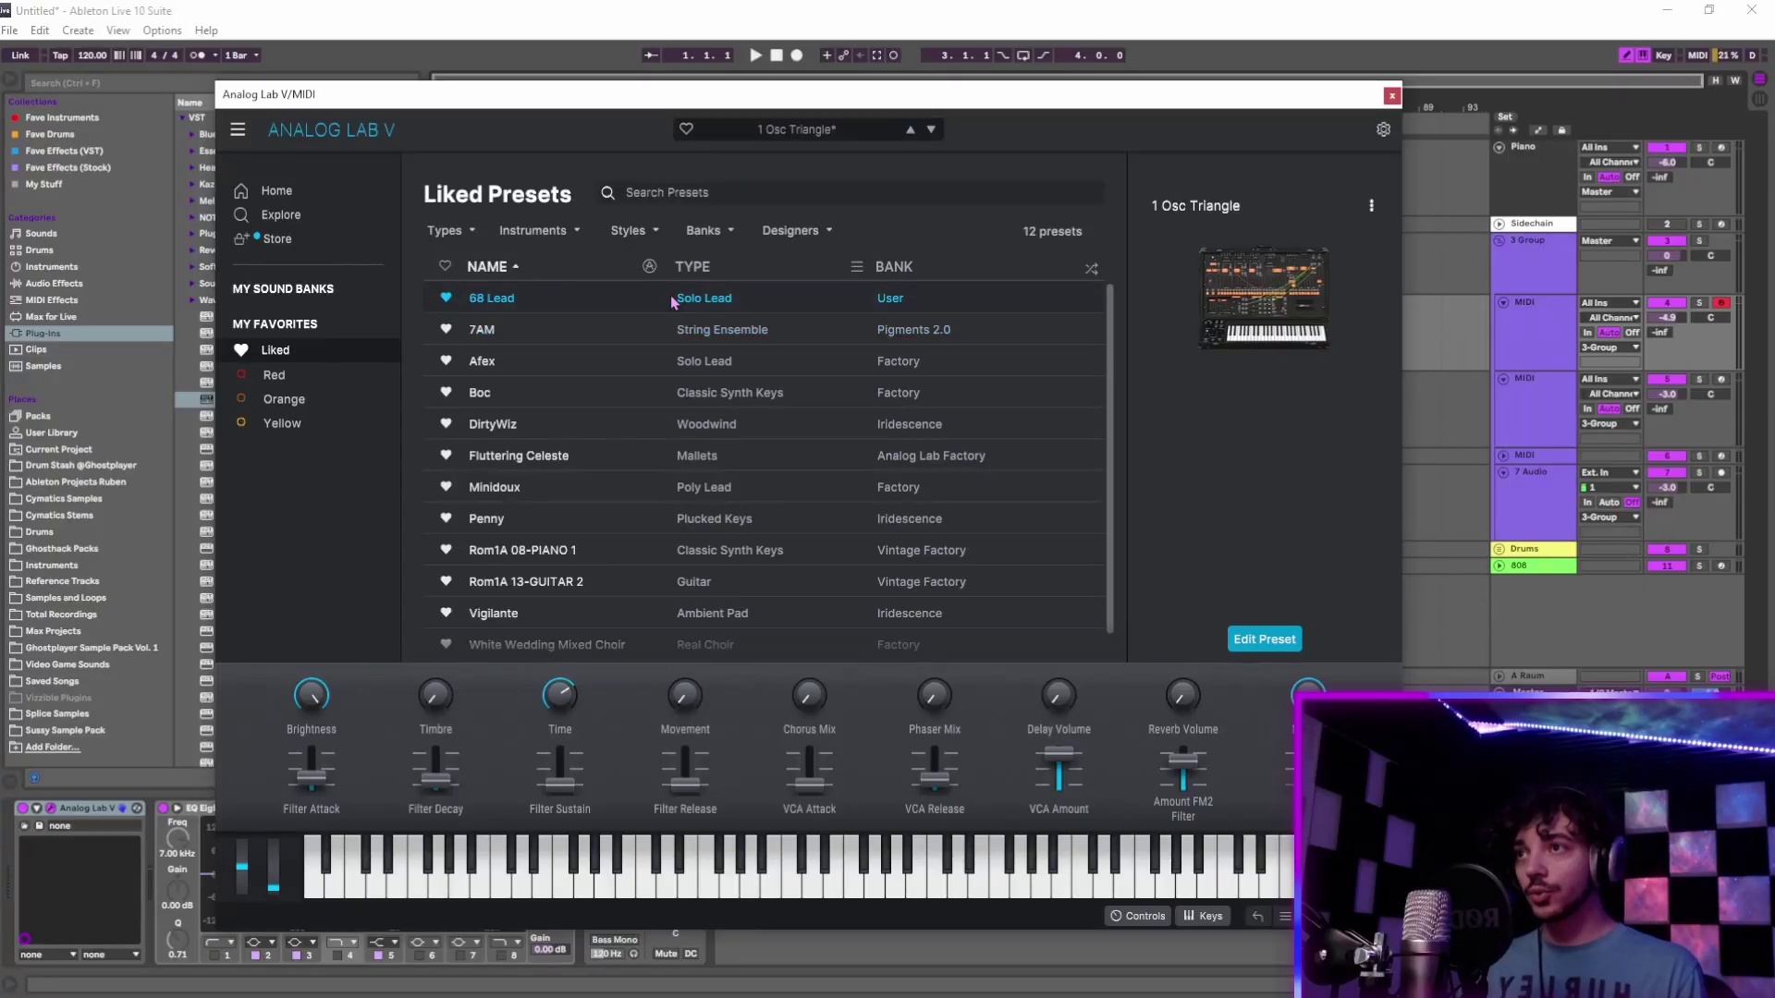
Load the Boc preset from the liked presets
click(644, 396)
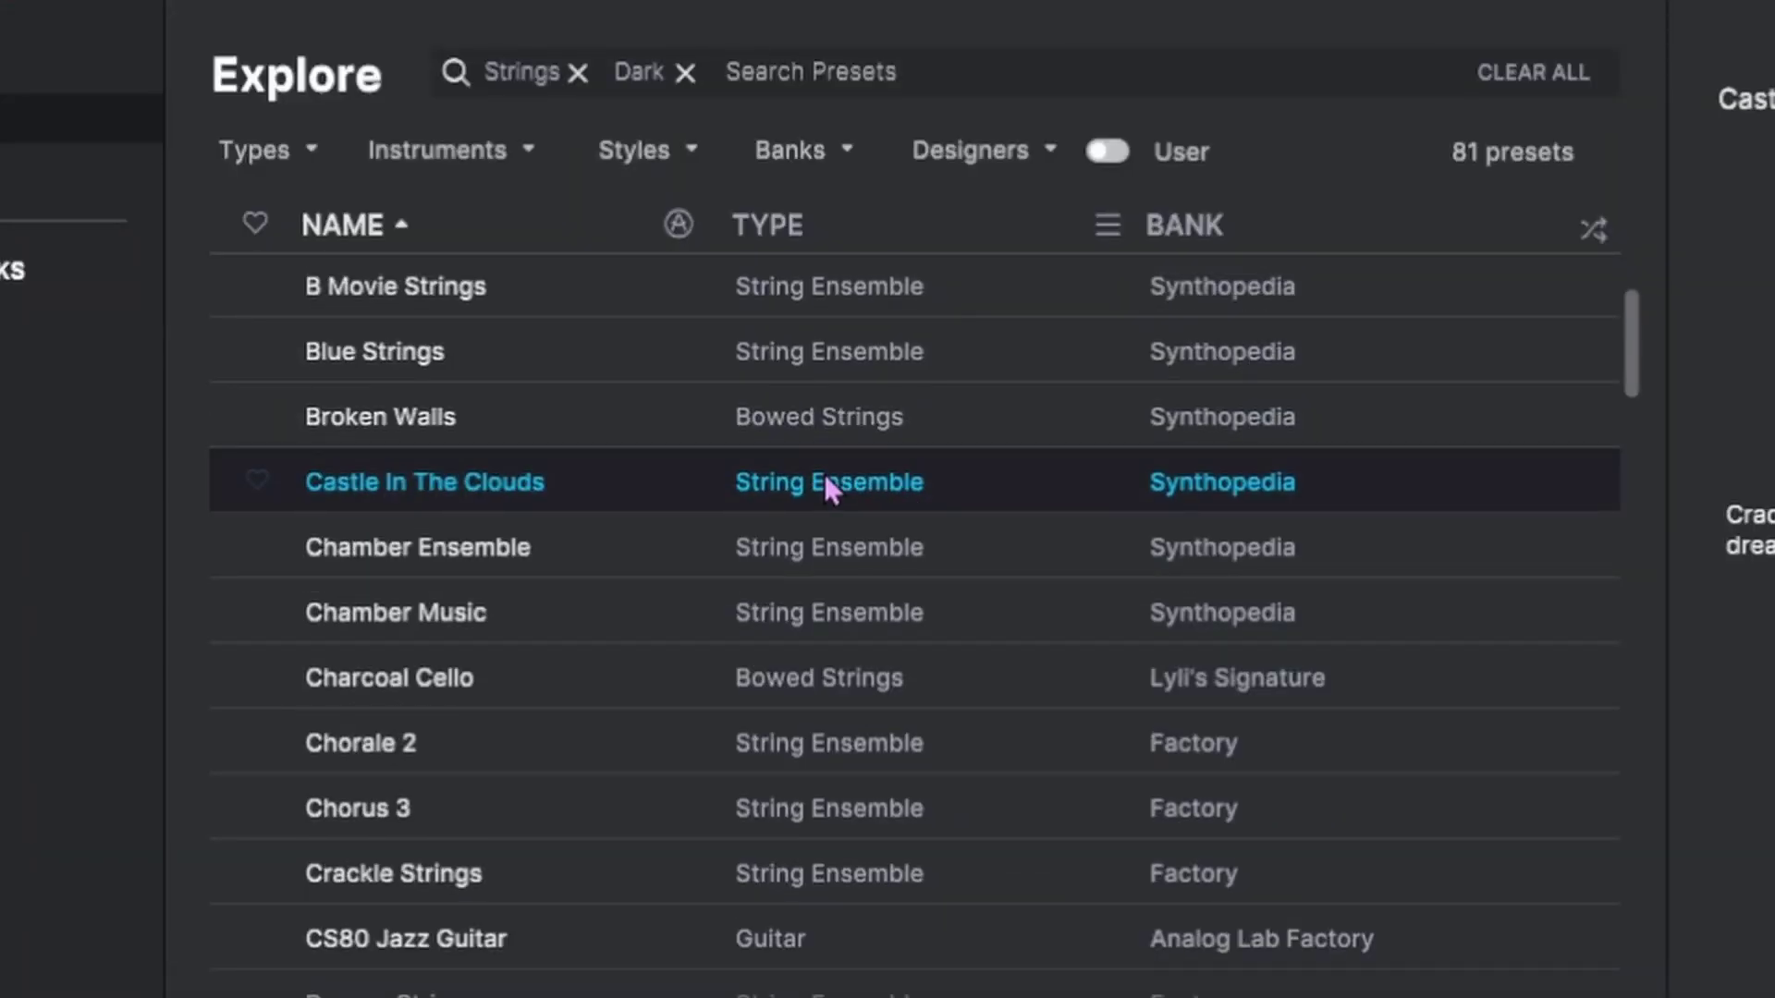
Step down to Charcoal Cello, then load Cool Keyboard from the dark Keys list
key(Down)
key(Down)
key(Down)
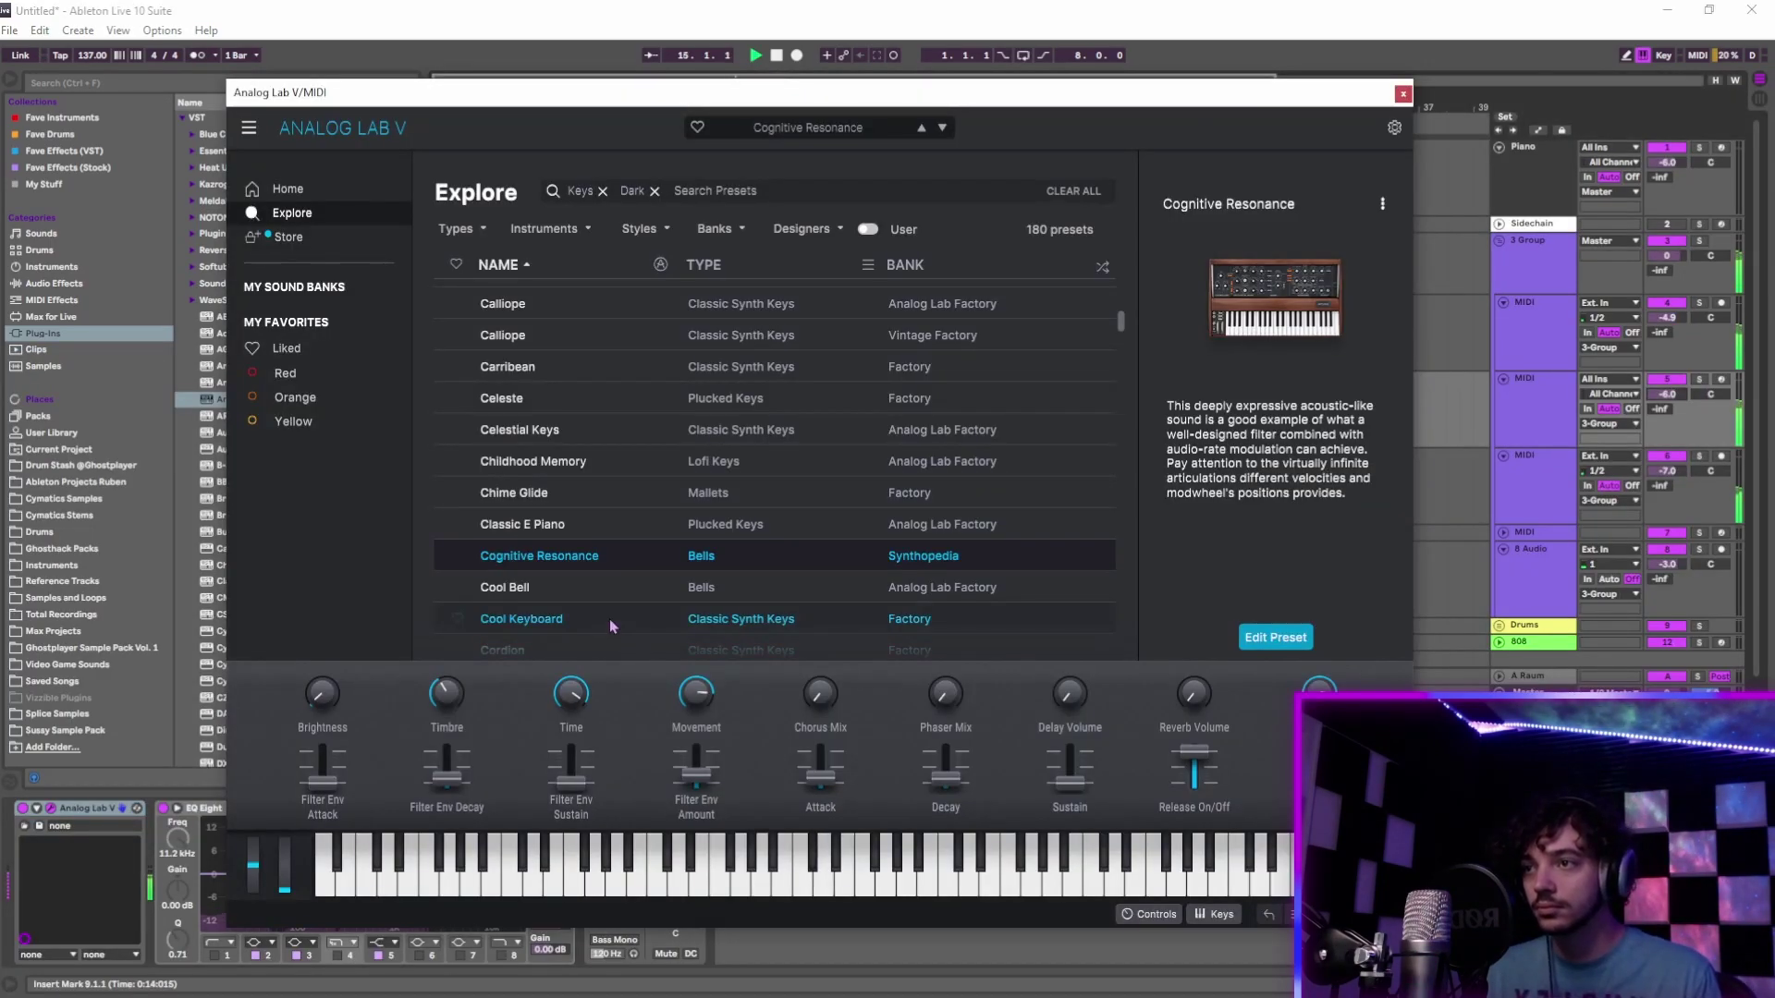
click(606, 618)
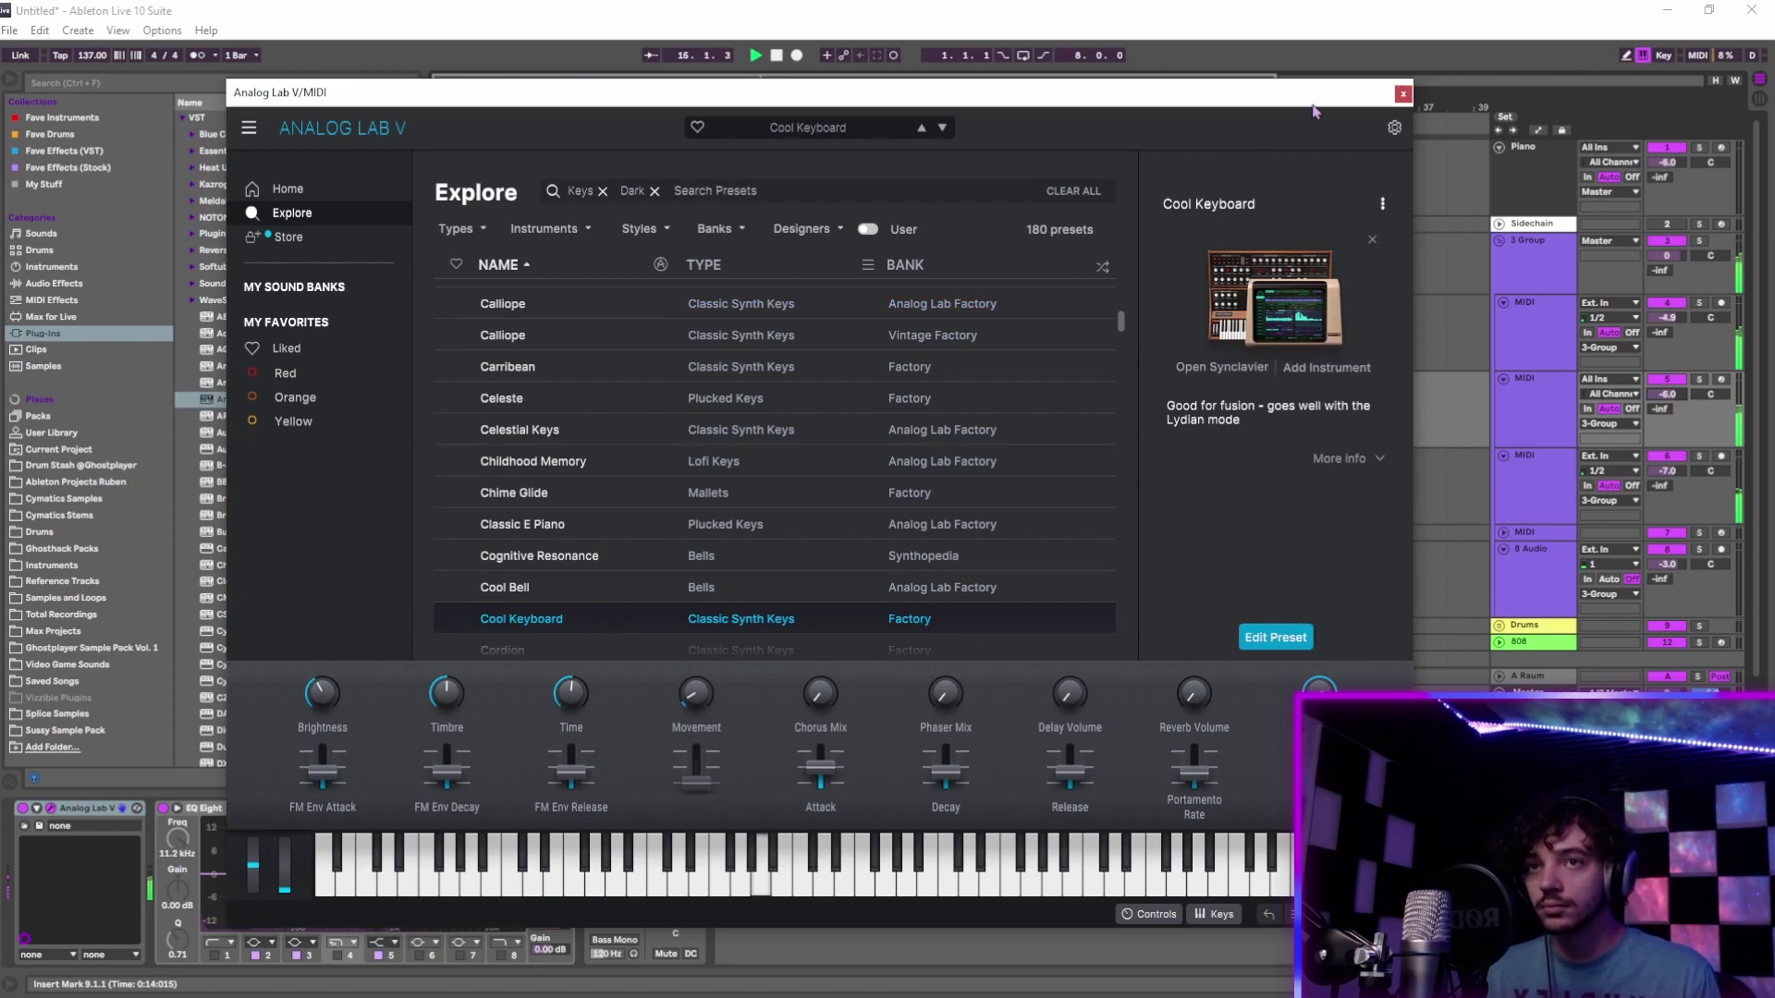
Close the Analog Lab V plug-in window to reveal Ableton's arrangement
click(1402, 93)
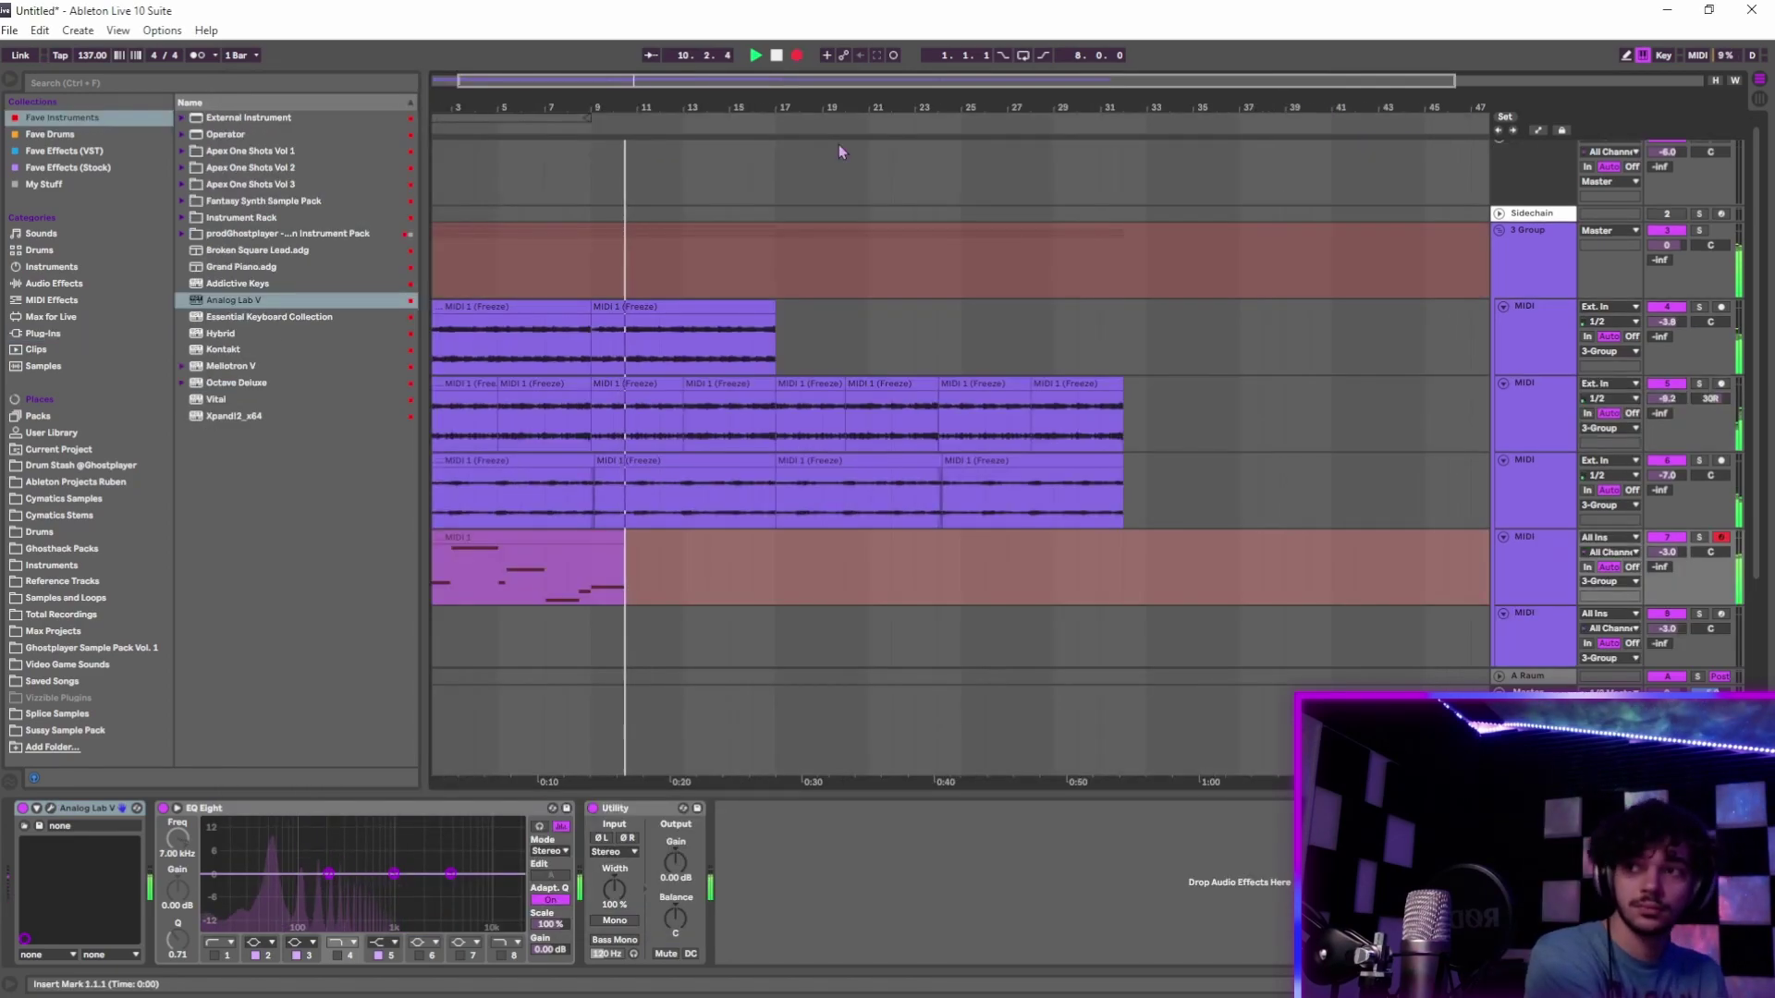